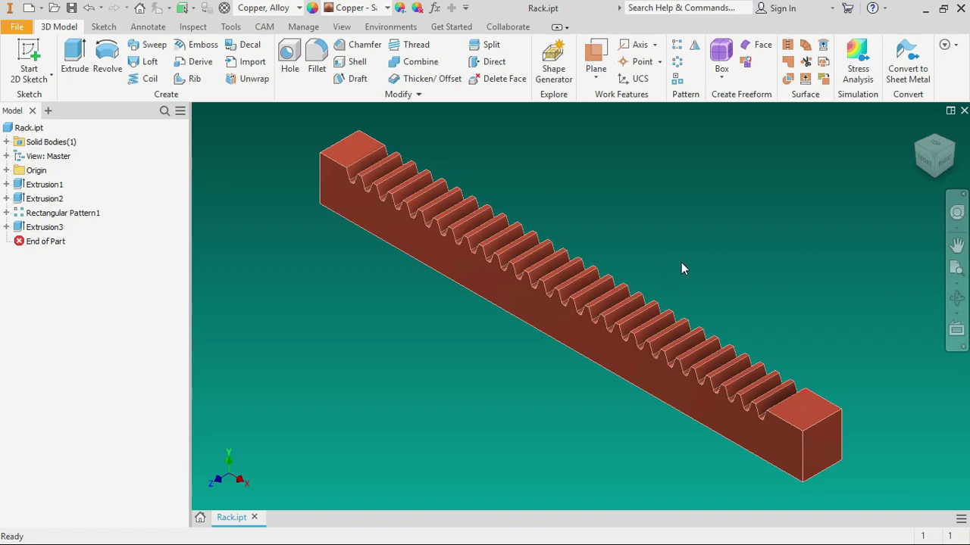
Step: Orbit the copper rack freely from several angles, returning to the home isometric view
{"action": "scroll", "coordinate": [681, 263], "scroll_direction": "up", "scroll_amount": 5}
{"action": "scroll", "coordinate": [575, 270], "scroll_direction": "down", "scroll_amount": 7}
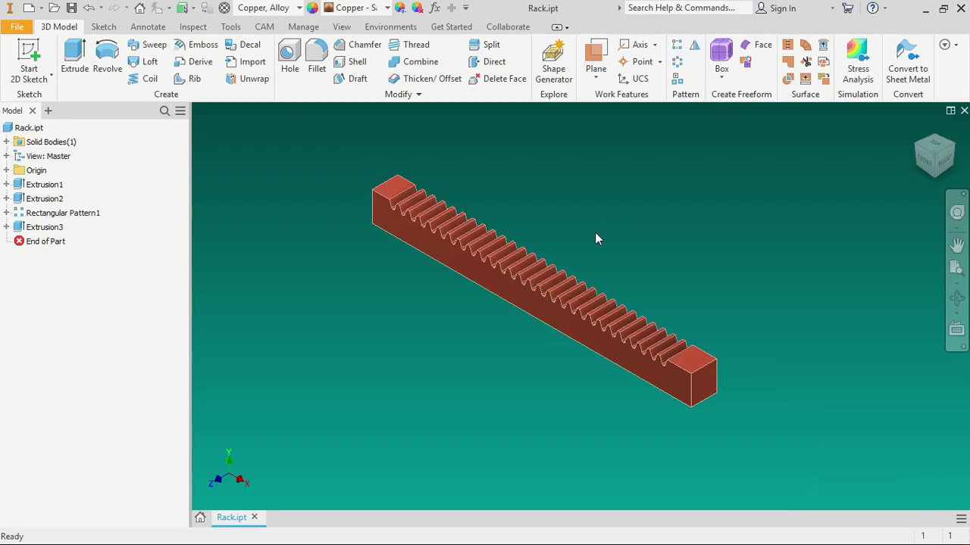
{"action": "scroll", "coordinate": [440, 188], "scroll_direction": "up", "scroll_amount": 3}
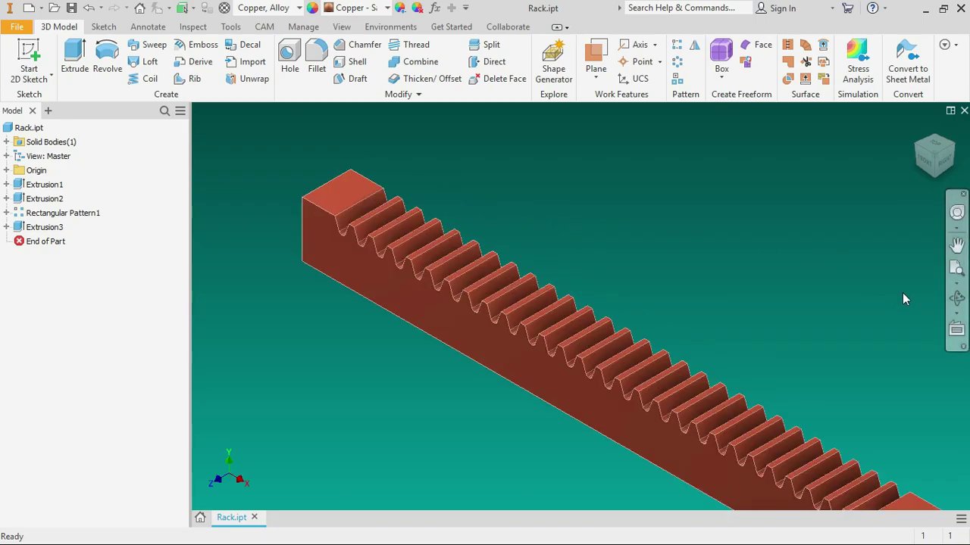
{"action": "left_click", "coordinate": [957, 298]}
{"action": "scroll", "coordinate": [626, 245], "scroll_direction": "down", "scroll_amount": 2}
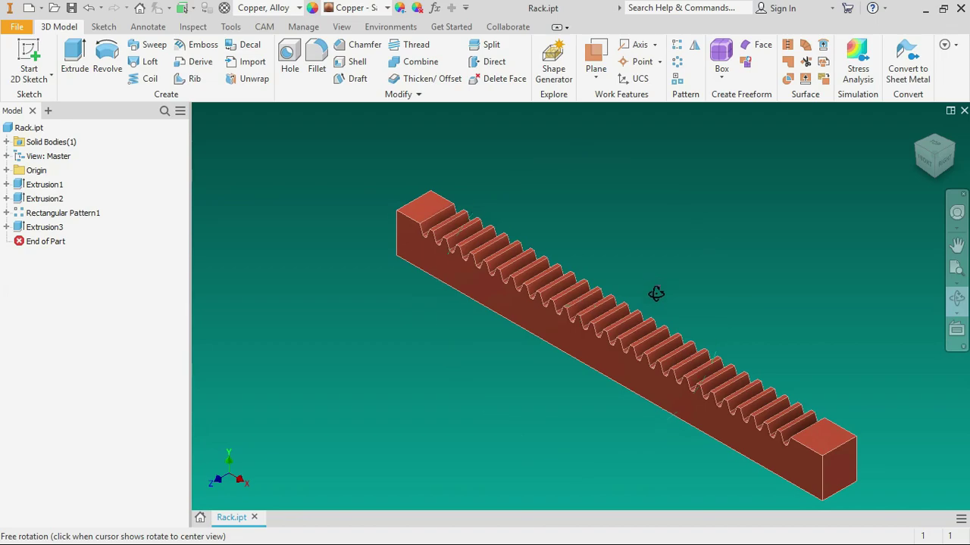
{"action": "mouse_move", "coordinate": [656, 294]}
{"action": "left_mouse_down"}
{"action": "mouse_move", "coordinate": [628, 351]}
{"action": "mouse_move", "coordinate": [649, 281]}
{"action": "mouse_move", "coordinate": [681, 248]}
{"action": "mouse_move", "coordinate": [753, 249]}
{"action": "mouse_move", "coordinate": [765, 295]}
{"action": "mouse_move", "coordinate": [645, 353]}
{"action": "mouse_move", "coordinate": [593, 355]}
{"action": "mouse_move", "coordinate": [580, 303]}
{"action": "mouse_move", "coordinate": [603, 275]}
{"action": "mouse_move", "coordinate": [678, 278]}
{"action": "mouse_move", "coordinate": [717, 325]}
{"action": "left_mouse_up"}
{"action": "left_click", "coordinate": [915, 131]}
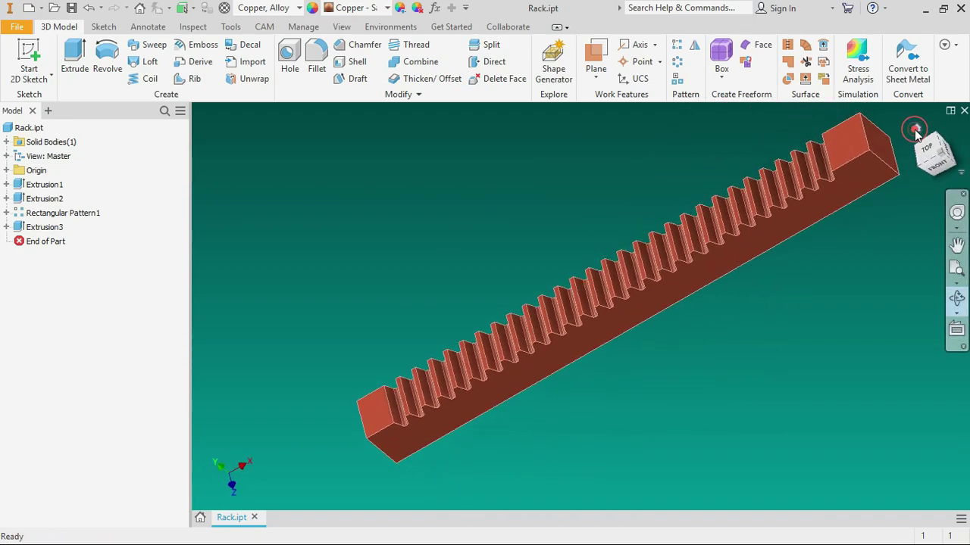
{"action": "key", "text": "F4"}
{"action": "mouse_move", "coordinate": [562, 293]}
{"action": "left_mouse_down"}
{"action": "mouse_move", "coordinate": [636, 232]}
{"action": "mouse_move", "coordinate": [639, 325]}
{"action": "mouse_move", "coordinate": [656, 264]}
{"action": "mouse_move", "coordinate": [598, 298]}
{"action": "mouse_move", "coordinate": [598, 335]}
{"action": "mouse_move", "coordinate": [671, 298]}
{"action": "mouse_move", "coordinate": [666, 288]}
{"action": "mouse_move", "coordinate": [501, 289]}
{"action": "mouse_move", "coordinate": [545, 273]}
{"action": "left_mouse_up"}
{"action": "left_click", "coordinate": [913, 130]}
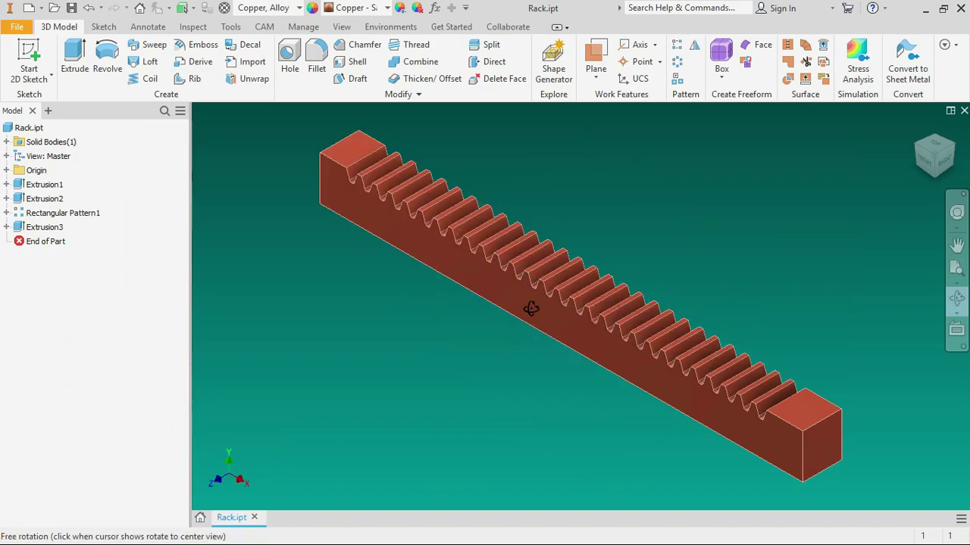
Step: Orbit the rack to side-on and oblique views and centre on its toothed edge
{"action": "mouse_move", "coordinate": [531, 308]}
{"action": "left_mouse_down"}
{"action": "mouse_move", "coordinate": [565, 320]}
{"action": "mouse_move", "coordinate": [541, 275]}
{"action": "mouse_move", "coordinate": [546, 245]}
{"action": "mouse_move", "coordinate": [569, 218]}
{"action": "mouse_move", "coordinate": [545, 303]}
{"action": "mouse_move", "coordinate": [575, 318]}
{"action": "mouse_move", "coordinate": [548, 262]}
{"action": "mouse_move", "coordinate": [548, 274]}
{"action": "left_mouse_up"}
{"action": "scroll", "coordinate": [556, 286], "scroll_direction": "up", "scroll_amount": 3}
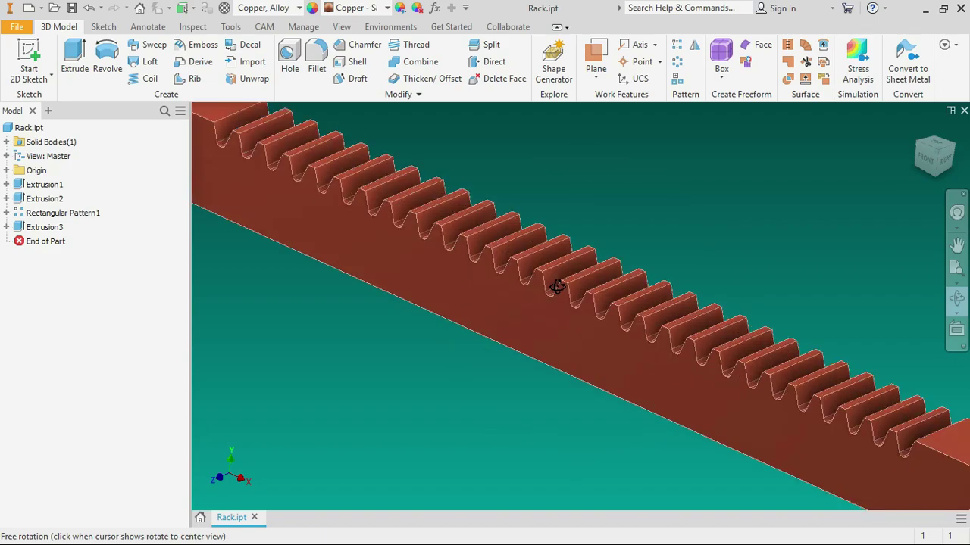
{"action": "scroll", "coordinate": [557, 286], "scroll_direction": "down", "scroll_amount": 3}
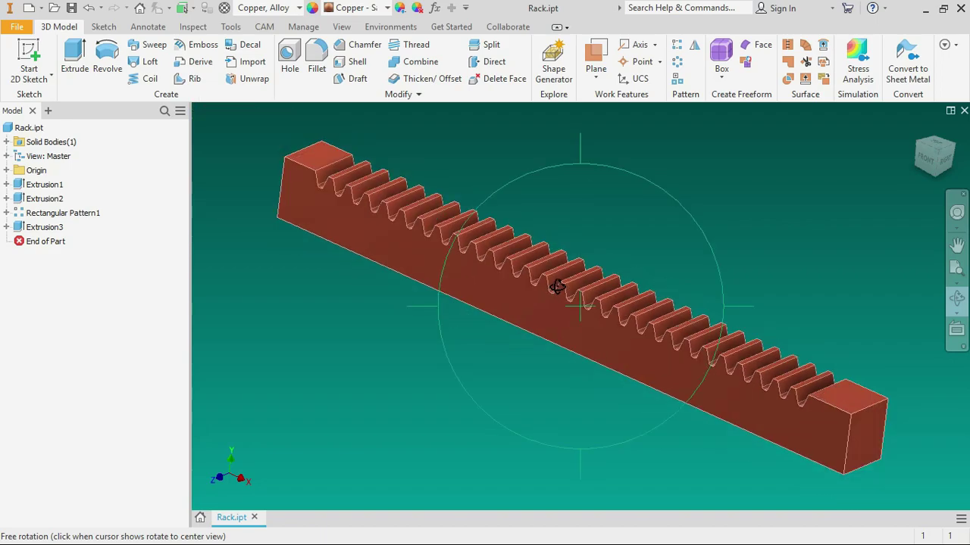
{"action": "mouse_move", "coordinate": [556, 287]}
{"action": "left_mouse_down"}
{"action": "mouse_move", "coordinate": [568, 329]}
{"action": "mouse_move", "coordinate": [580, 290]}
{"action": "mouse_move", "coordinate": [572, 277]}
{"action": "mouse_move", "coordinate": [569, 310]}
{"action": "mouse_move", "coordinate": [532, 327]}
{"action": "mouse_move", "coordinate": [580, 320]}
{"action": "mouse_move", "coordinate": [621, 298]}
{"action": "mouse_move", "coordinate": [548, 268]}
{"action": "mouse_move", "coordinate": [513, 278]}
{"action": "left_mouse_up"}
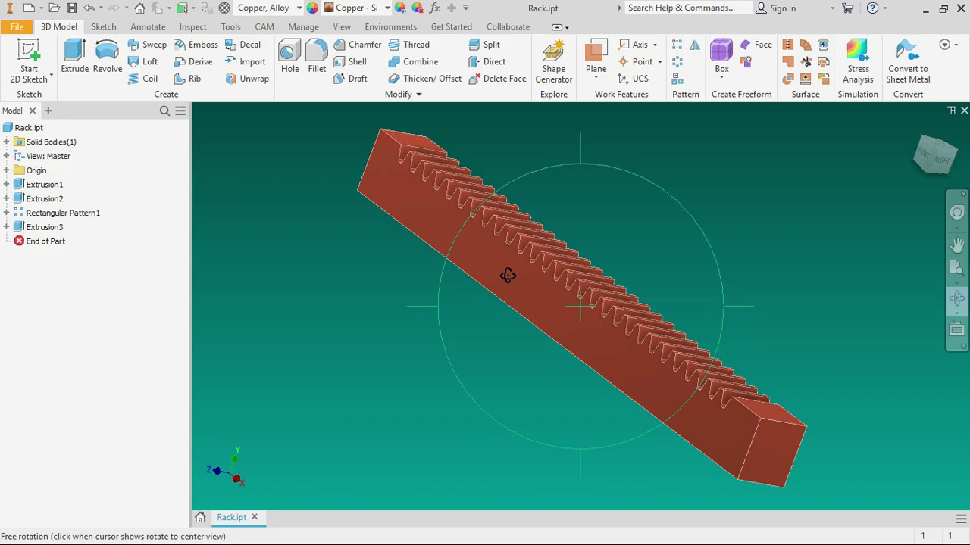
{"action": "left_click", "coordinate": [475, 225]}
{"action": "key", "text": "F6"}
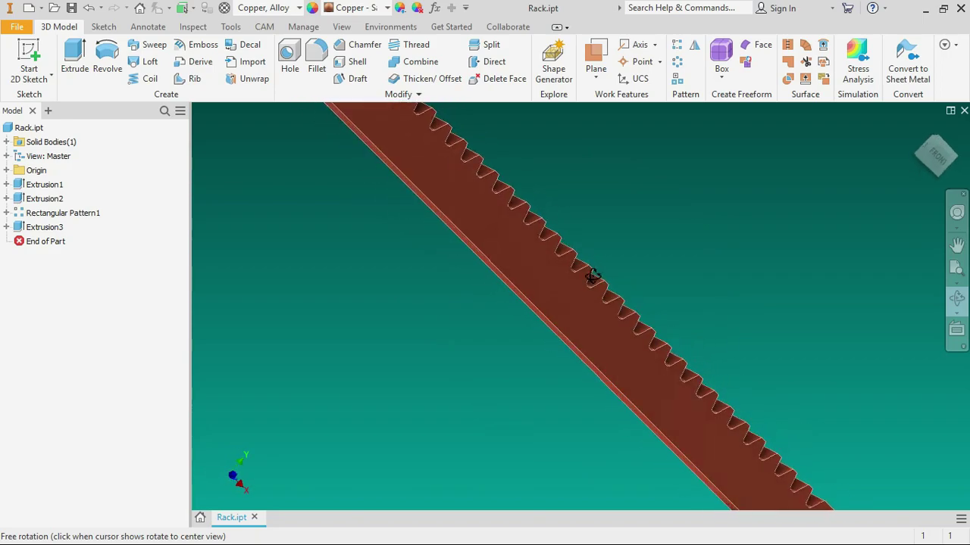
Step: Reorient the rack teeth-up, then view the cutter 1–8 tooth-count table image
{"action": "left_click", "coordinate": [923, 144]}
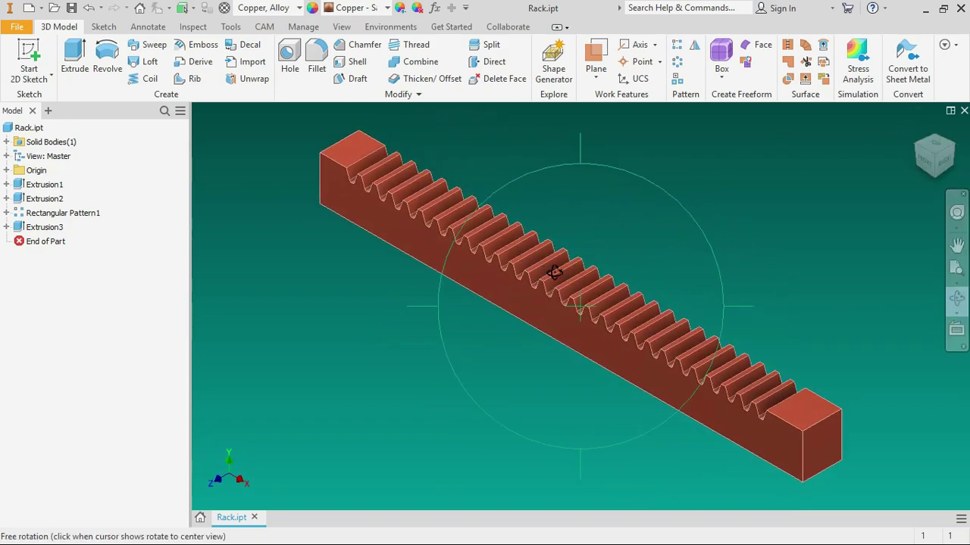
{"action": "scroll", "coordinate": [555, 271], "scroll_direction": "down", "scroll_amount": 4}
{"action": "scroll", "coordinate": [553, 269], "scroll_direction": "up", "scroll_amount": 5}
{"action": "scroll", "coordinate": [551, 270], "scroll_direction": "down", "scroll_amount": 2}
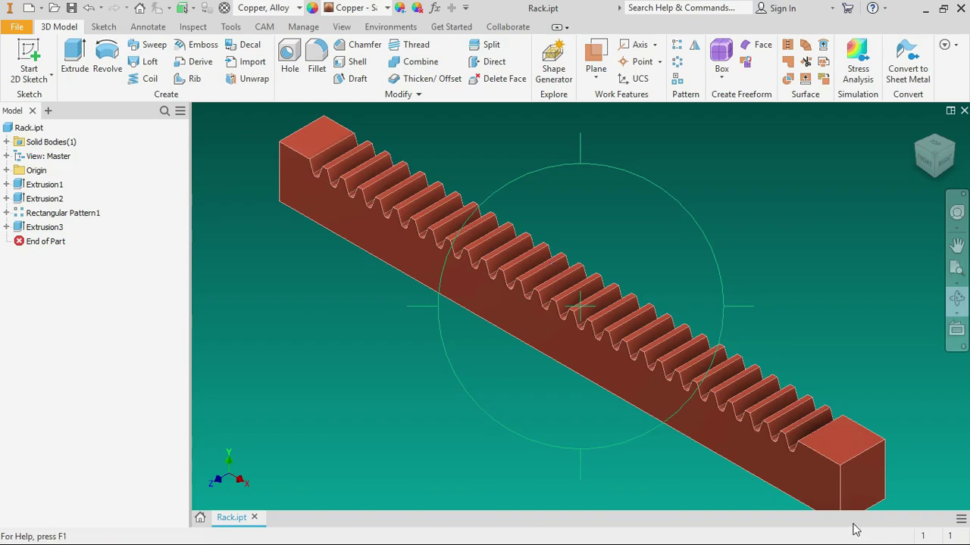
{"action": "key", "text": "alt+Tab"}
{"action": "key", "text": "alt+Tab"}
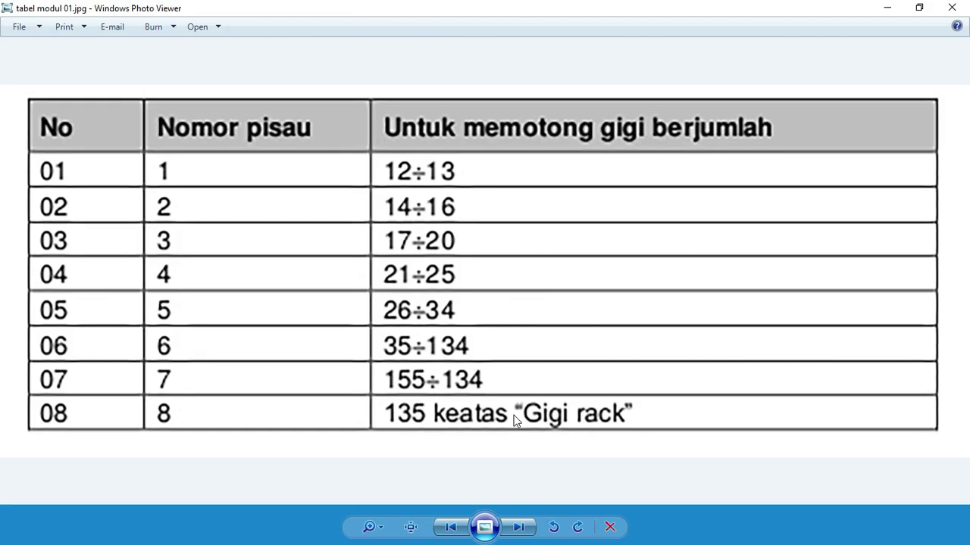
{"action": "key", "text": "super+Tab"}
{"action": "key", "text": "super+Tab"}
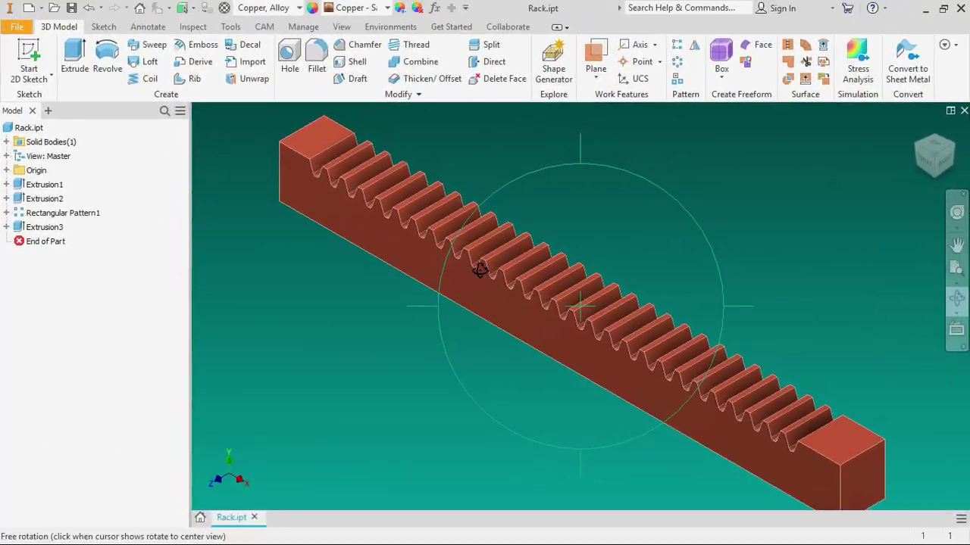
Step: Back in Inventor, orbit Rack.ipt, reset to the home view, then begin a new file
{"action": "mouse_move", "coordinate": [479, 271]}
{"action": "left_mouse_down"}
{"action": "mouse_move", "coordinate": [511, 274]}
{"action": "mouse_move", "coordinate": [515, 232]}
{"action": "mouse_move", "coordinate": [548, 282]}
{"action": "mouse_move", "coordinate": [526, 278]}
{"action": "mouse_move", "coordinate": [552, 288]}
{"action": "mouse_move", "coordinate": [548, 269]}
{"action": "left_mouse_up"}
{"action": "scroll", "coordinate": [569, 284], "scroll_direction": "up", "scroll_amount": 3}
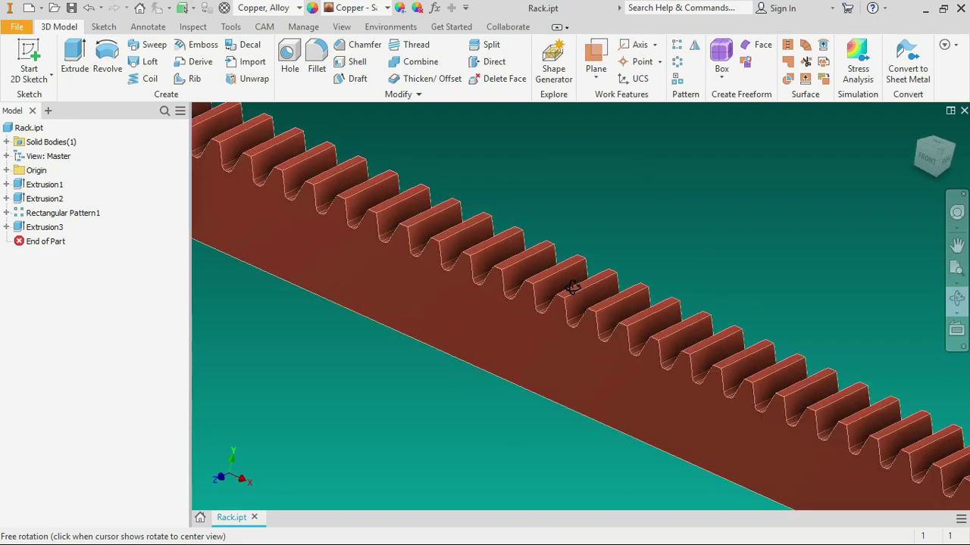
{"action": "scroll", "coordinate": [572, 292], "scroll_direction": "down", "scroll_amount": 3}
{"action": "mouse_move", "coordinate": [572, 297]}
{"action": "left_mouse_down"}
{"action": "mouse_move", "coordinate": [515, 281]}
{"action": "mouse_move", "coordinate": [496, 308]}
{"action": "mouse_move", "coordinate": [545, 317]}
{"action": "mouse_move", "coordinate": [580, 277]}
{"action": "mouse_move", "coordinate": [478, 253]}
{"action": "mouse_move", "coordinate": [476, 278]}
{"action": "mouse_move", "coordinate": [506, 281]}
{"action": "mouse_move", "coordinate": [593, 260]}
{"action": "mouse_move", "coordinate": [621, 223]}
{"action": "left_mouse_up"}
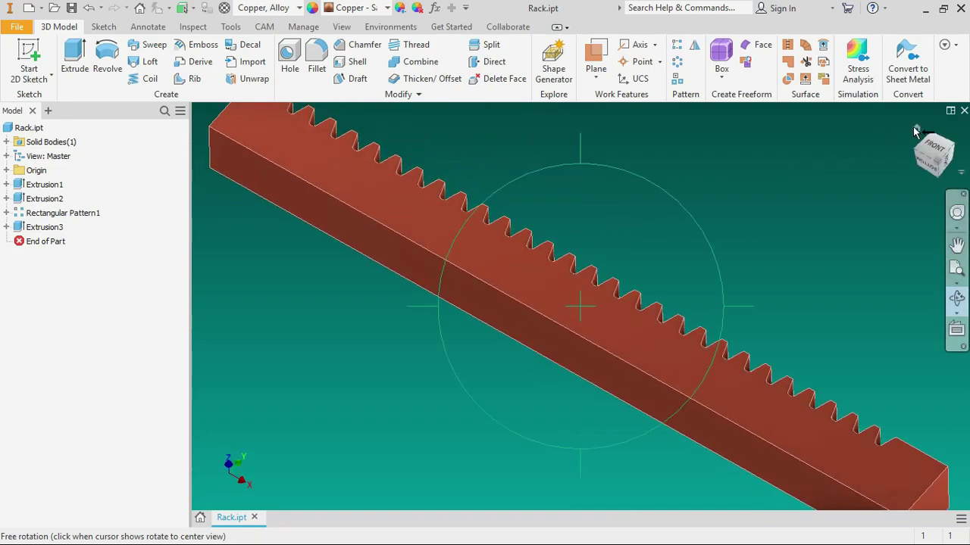
{"action": "left_click", "coordinate": [915, 123]}
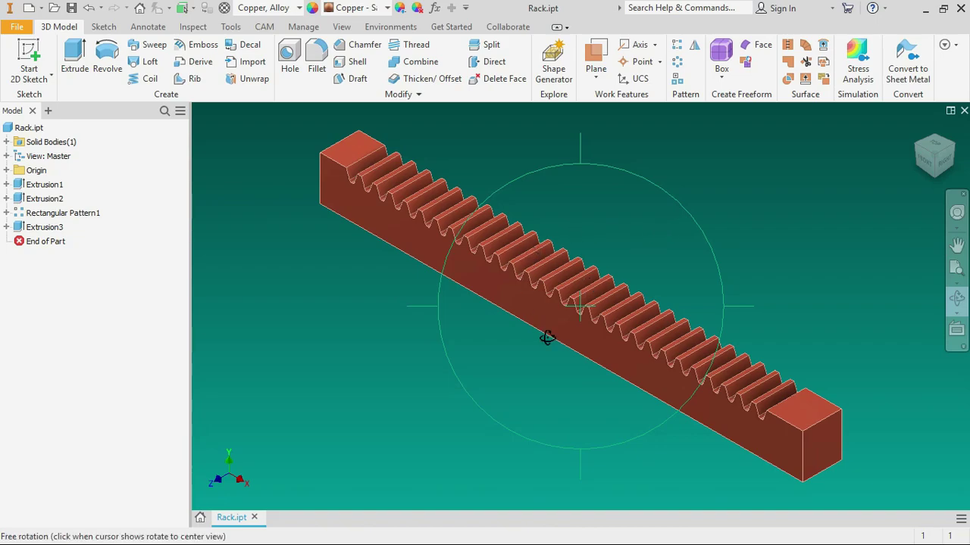
{"action": "left_click_drag", "start_coordinate": [547, 338], "coordinate": [678, 172]}
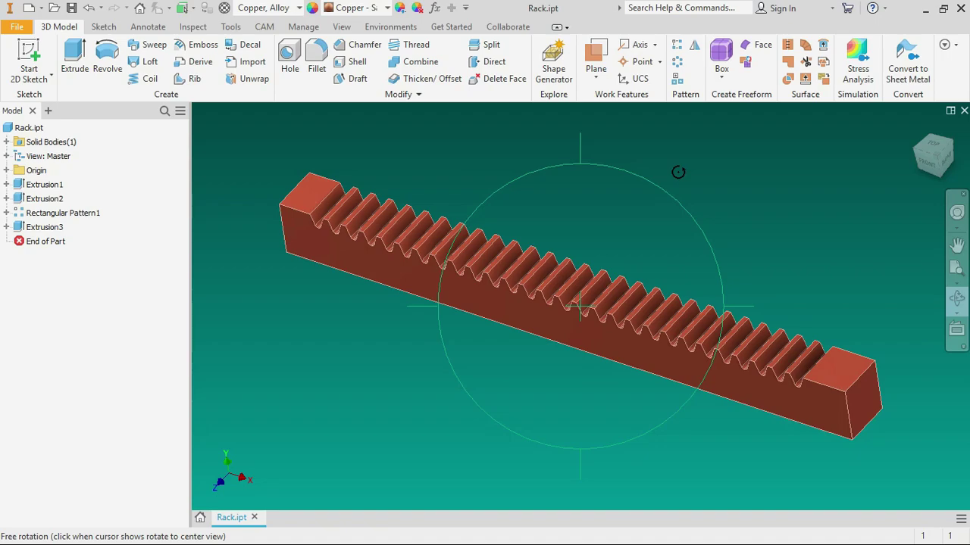
{"action": "left_click", "coordinate": [28, 9]}
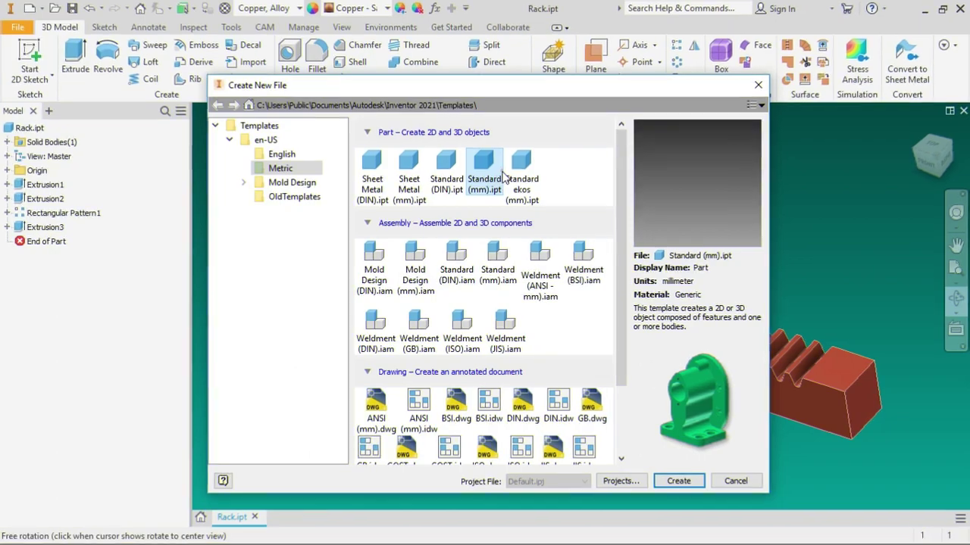
Step: Create a new Standard (mm).ipt part and start a 2D sketch on the XY plane
{"action": "left_click", "coordinate": [500, 171]}
{"action": "left_click", "coordinate": [688, 479]}
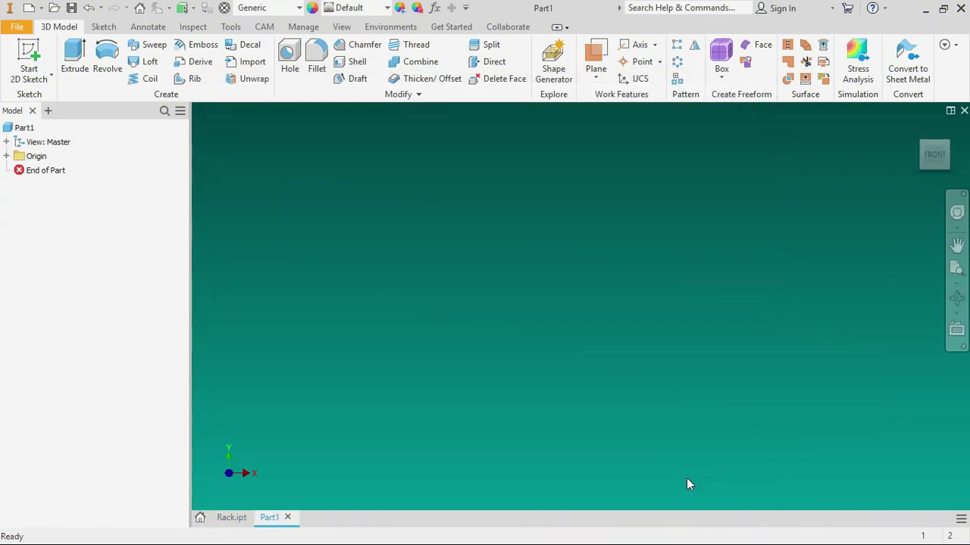
{"action": "left_click", "coordinate": [29, 53]}
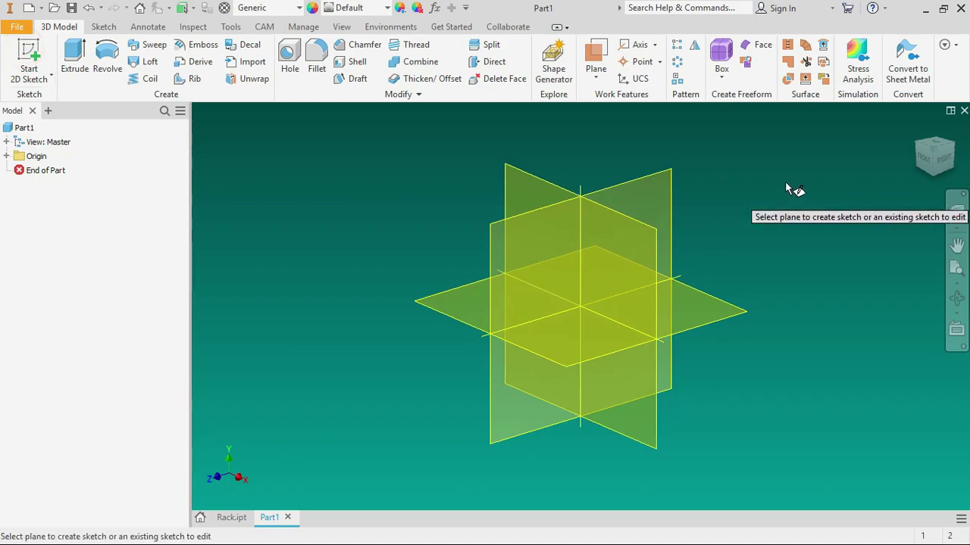
{"action": "left_click", "coordinate": [917, 128]}
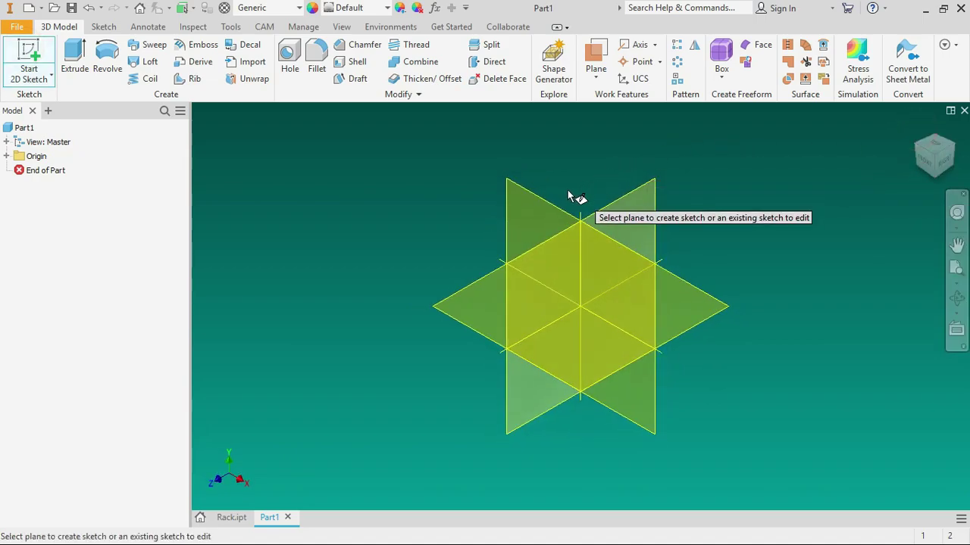
{"action": "left_click", "coordinate": [545, 202]}
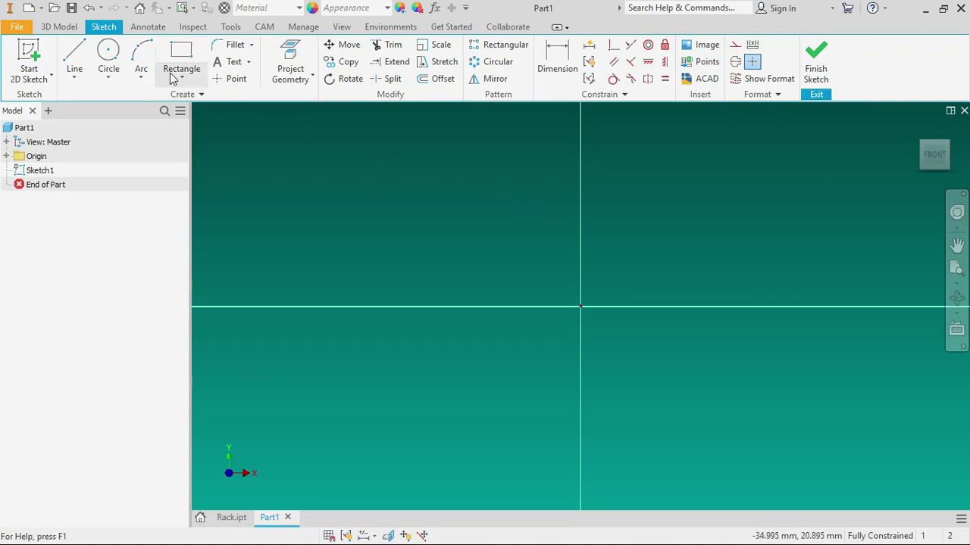
Step: Draw a circle centred at the origin, entering its 1350 diameter as 10×135
{"action": "left_click", "coordinate": [109, 57]}
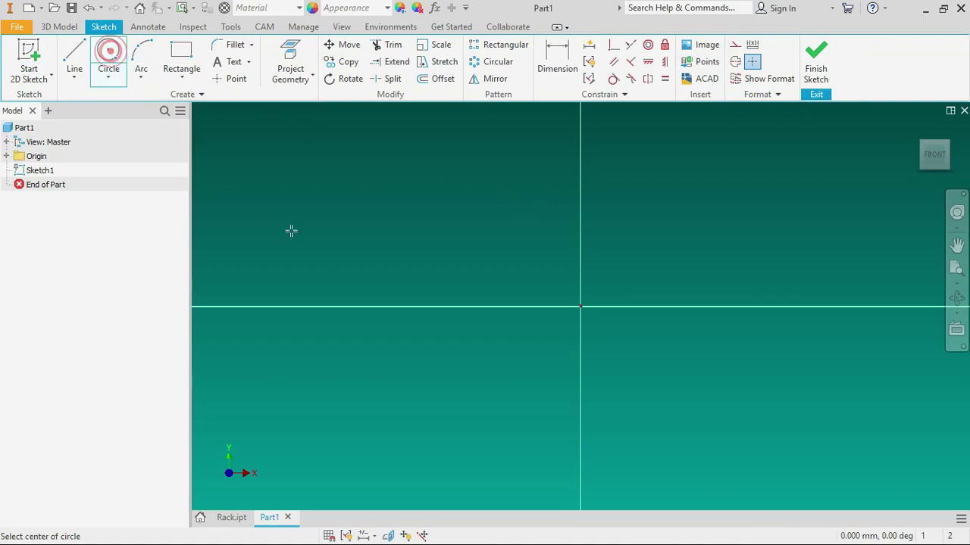
{"action": "left_click", "coordinate": [581, 307]}
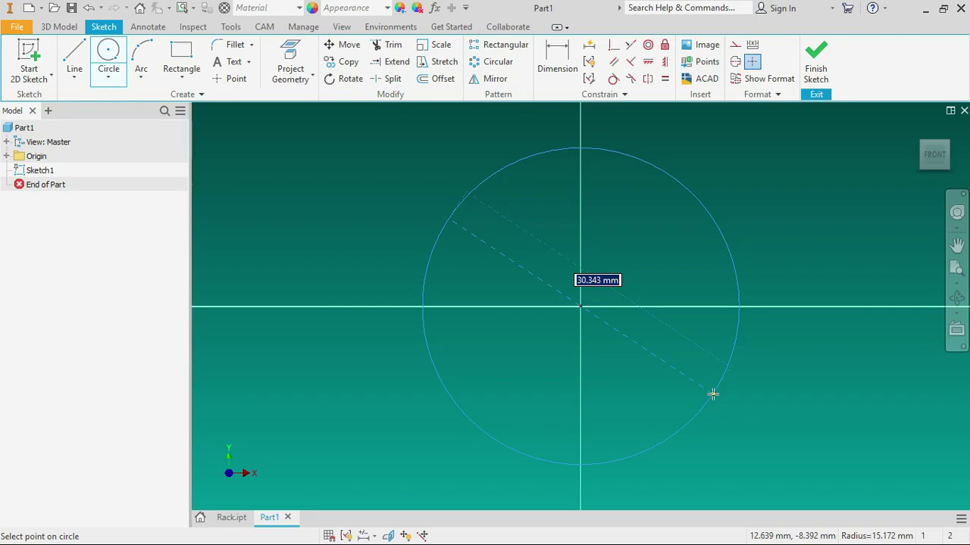
{"action": "type", "text": "10"}
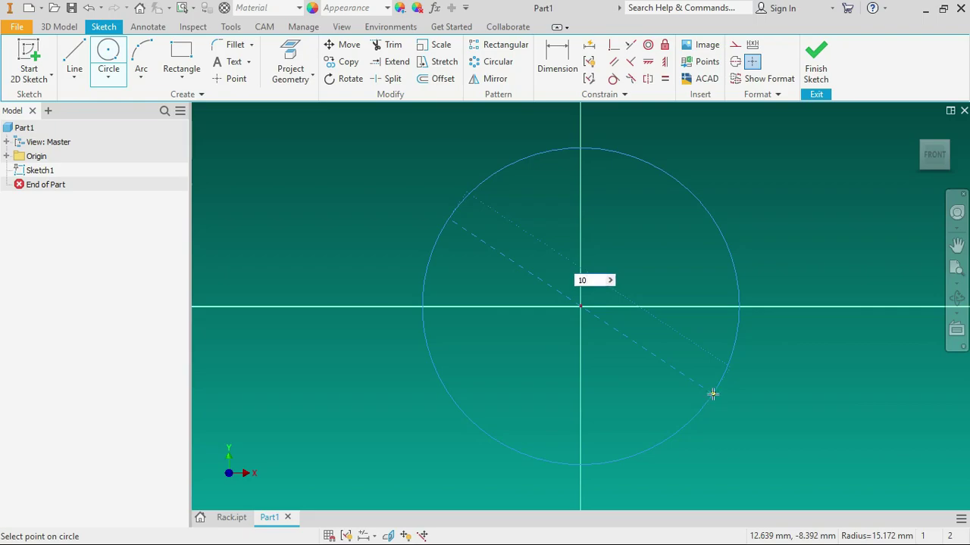
{"action": "type", "text": "\""}
{"action": "type", "text": "1350.000"}
Step: Confirm the first circle, draw a second concentric circle, and dimension its diameter
{"action": "key", "text": "Return"}
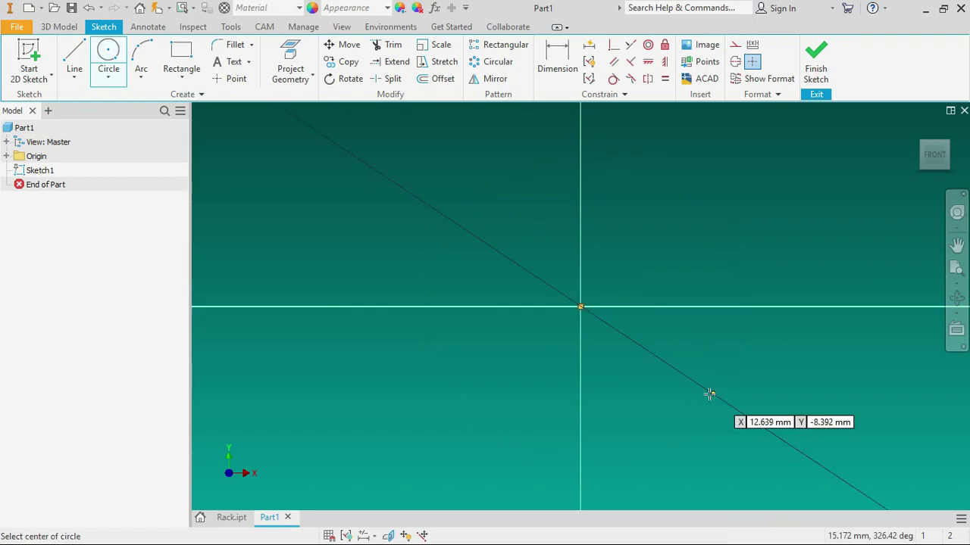
{"action": "scroll", "coordinate": [630, 377], "scroll_direction": "up", "scroll_amount": 5}
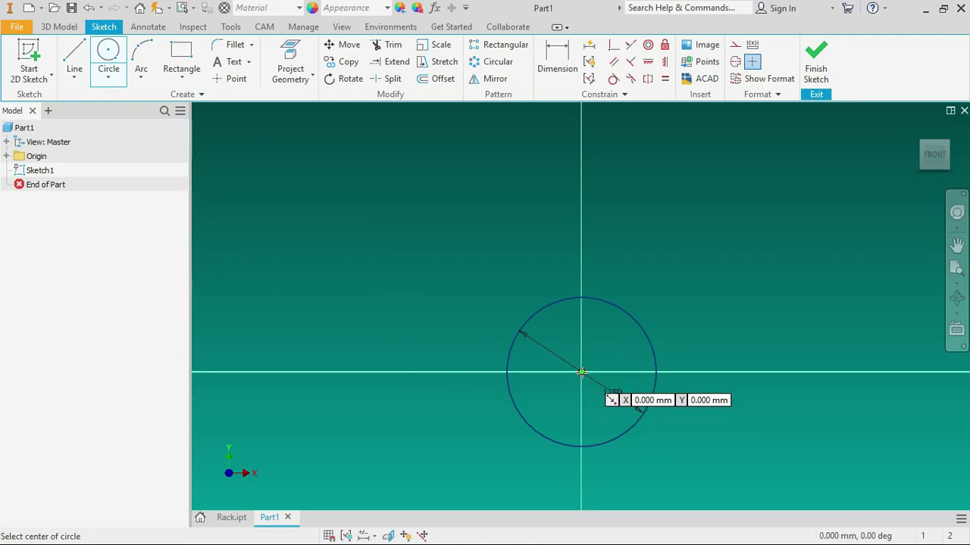
{"action": "left_click", "coordinate": [581, 372]}
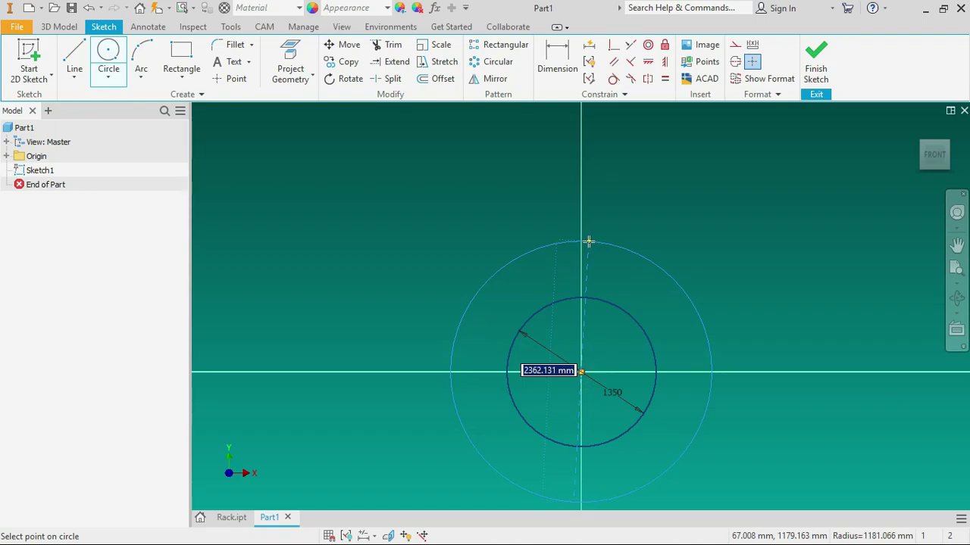
{"action": "left_click", "coordinate": [588, 241]}
{"action": "left_click", "coordinate": [558, 62]}
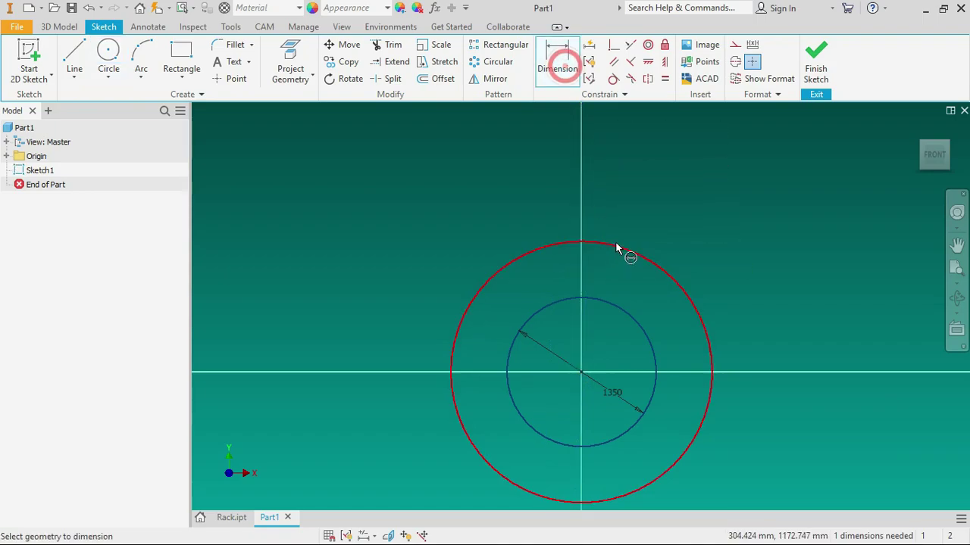
{"action": "left_click", "coordinate": [614, 250]}
{"action": "left_click", "coordinate": [613, 273]}
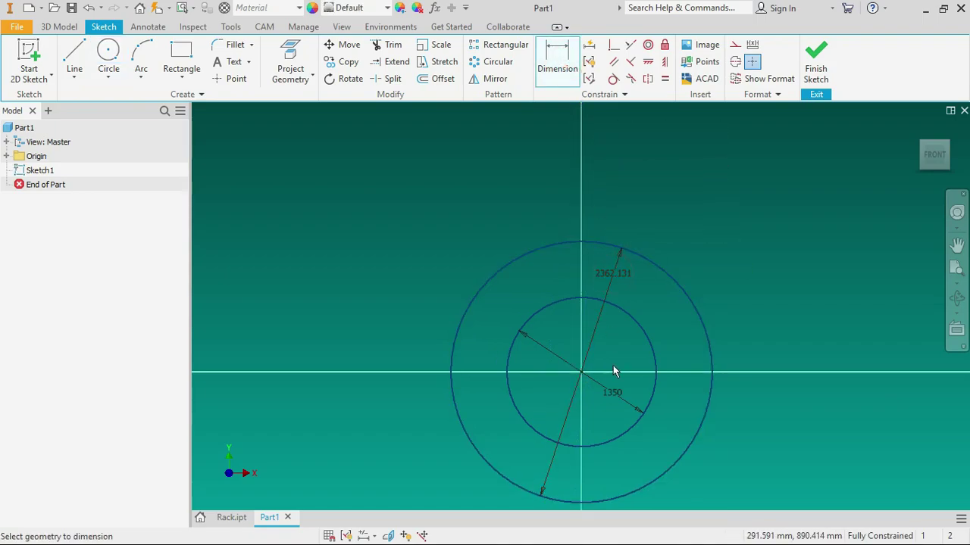
Step: Fix the inner diameter d0 at 1350 and enter the outer diameter as d0+2*10
{"action": "left_click", "coordinate": [615, 390]}
{"action": "type", "text": "10 mm * 135 ul"}
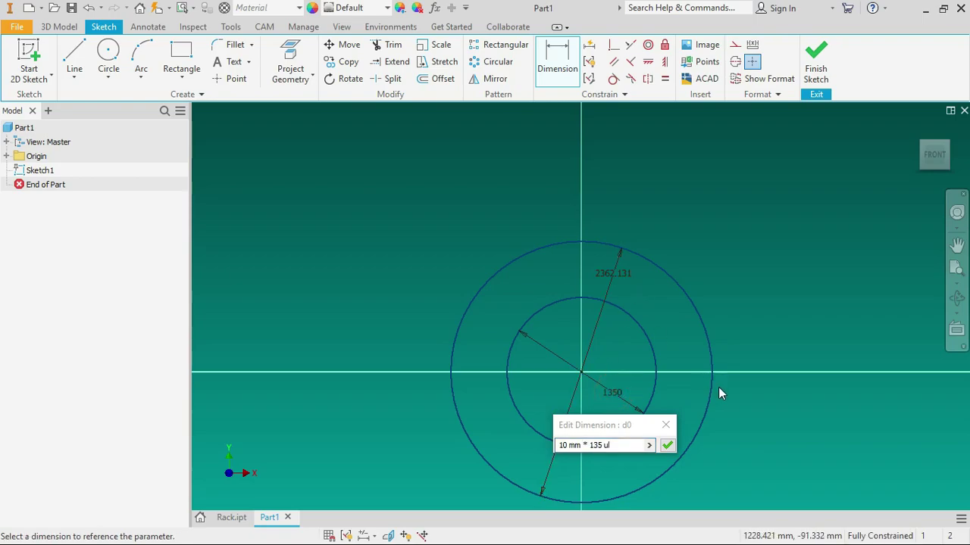
{"action": "left_click", "coordinate": [665, 444]}
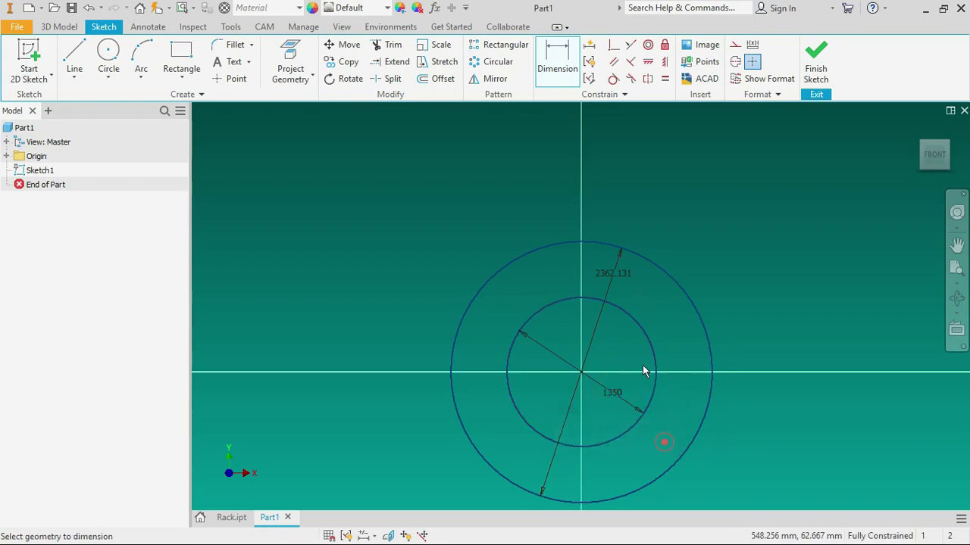
{"action": "left_click", "coordinate": [618, 274]}
{"action": "left_click", "coordinate": [628, 328]}
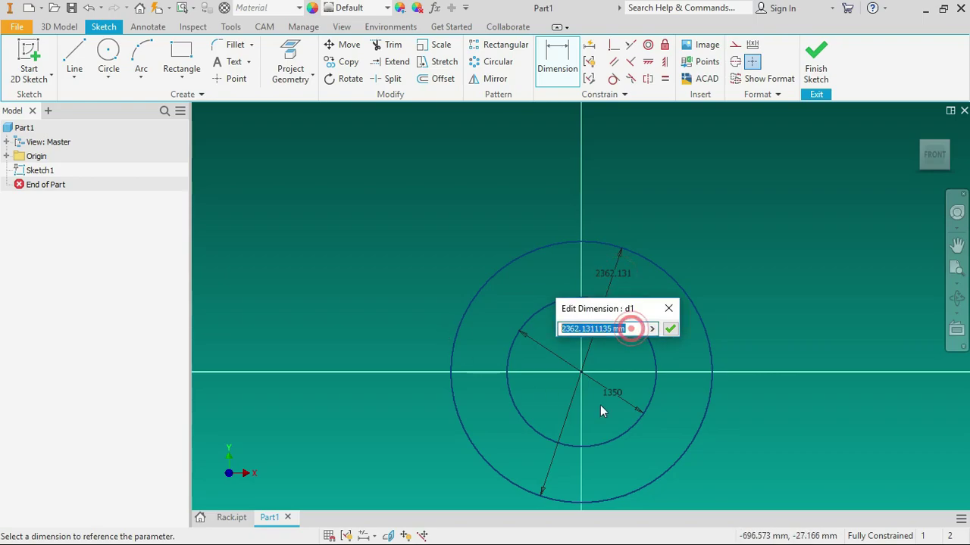
{"action": "left_click", "coordinate": [615, 394]}
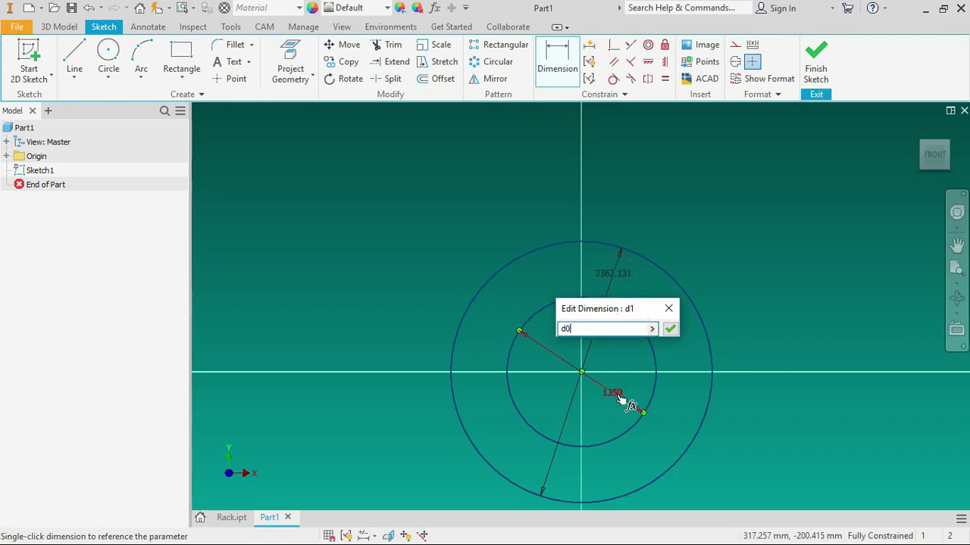
{"action": "type", "text": "+2*"}
{"action": "type", "text": "10"}
Step: Apply d0+2*10 for a 1370 outer circle and draw a third origin-centred circle inside
{"action": "left_click", "coordinate": [670, 329]}
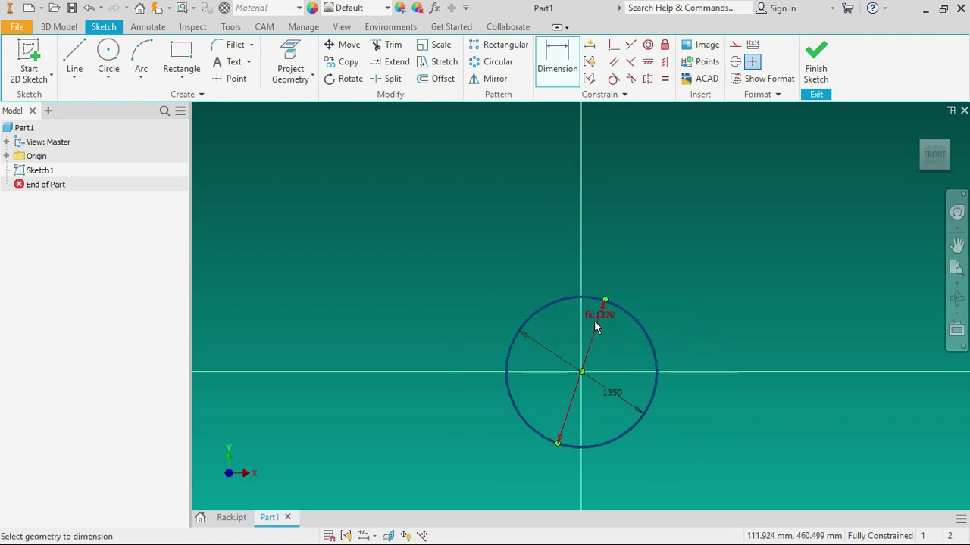
{"action": "scroll", "coordinate": [595, 327], "scroll_direction": "down", "scroll_amount": 4}
{"action": "scroll", "coordinate": [606, 311], "scroll_direction": "up", "scroll_amount": 6}
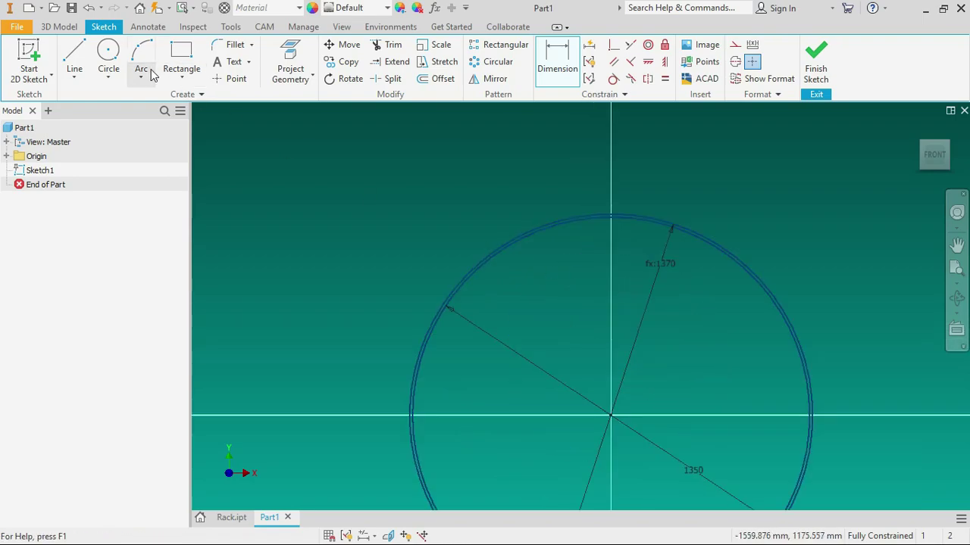
{"action": "left_click", "coordinate": [109, 51]}
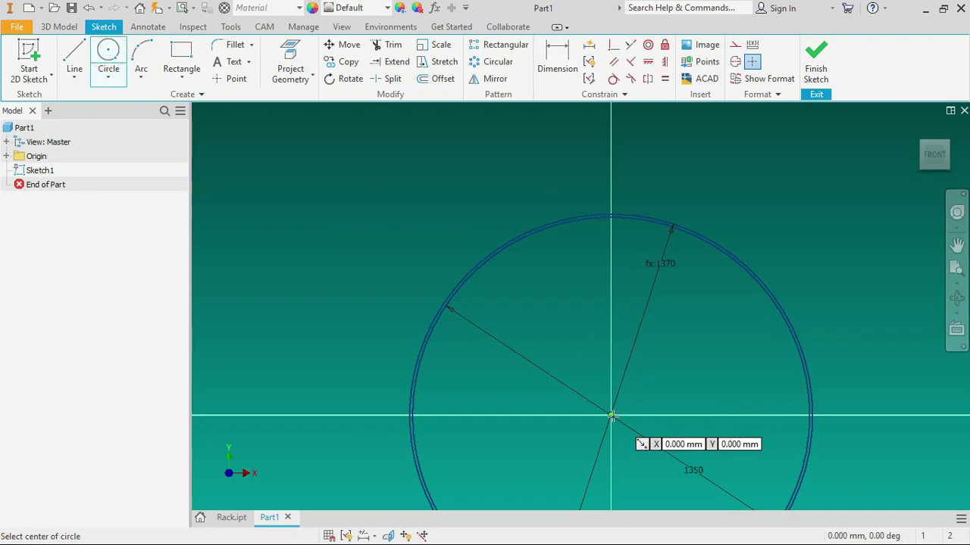
{"action": "left_click", "coordinate": [611, 415]}
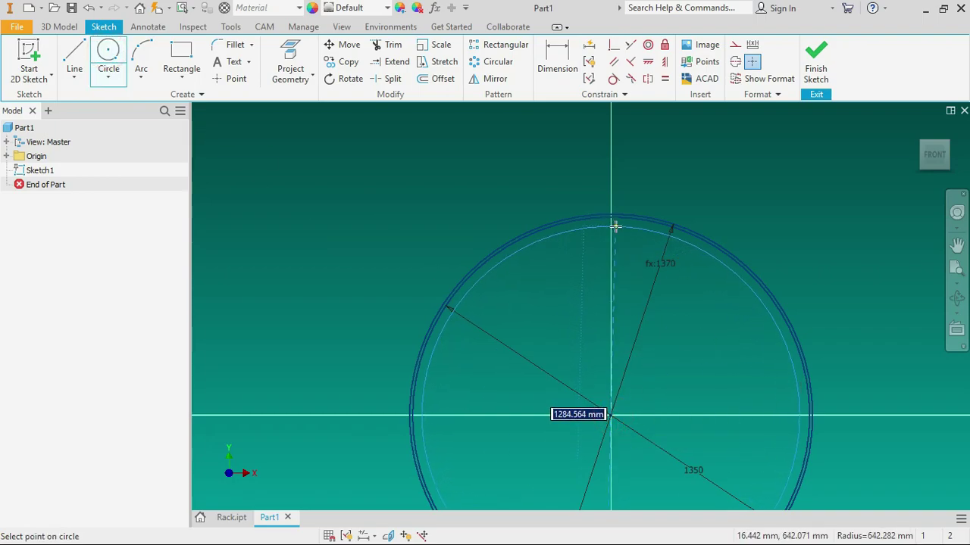
{"action": "left_click", "coordinate": [580, 229]}
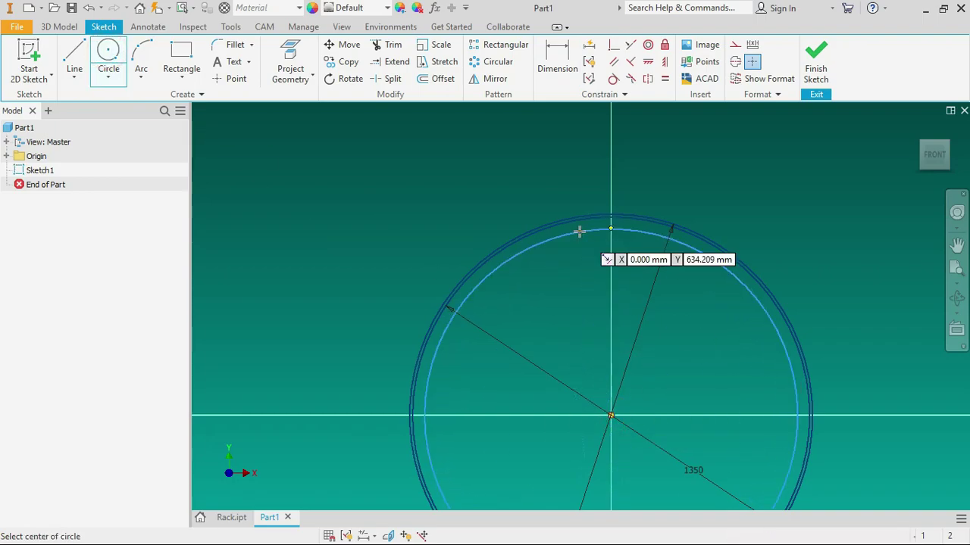
Step: Add a diameter dimension to the new third circle
{"action": "left_click", "coordinate": [564, 75]}
{"action": "left_click", "coordinate": [589, 228]}
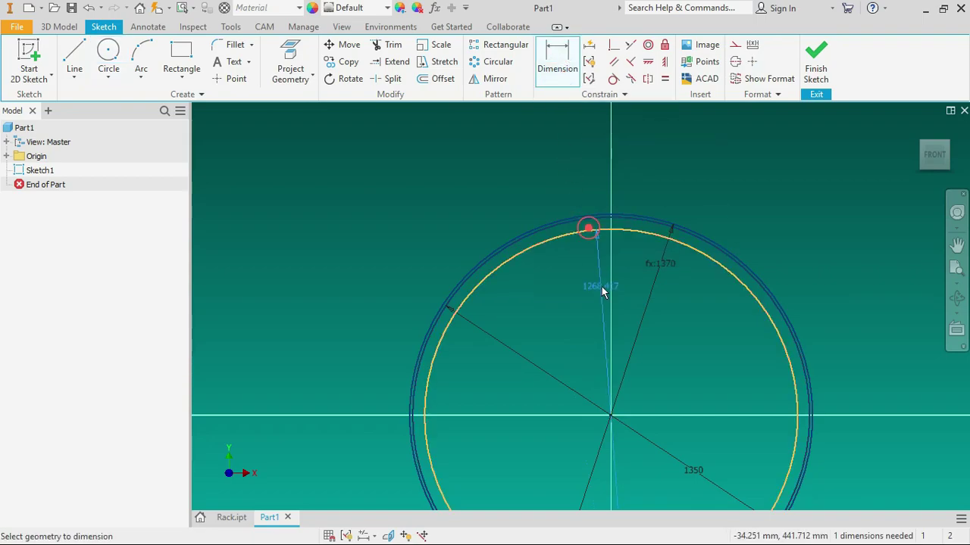
{"action": "left_click", "coordinate": [601, 286]}
{"action": "right_click", "coordinate": [723, 188]}
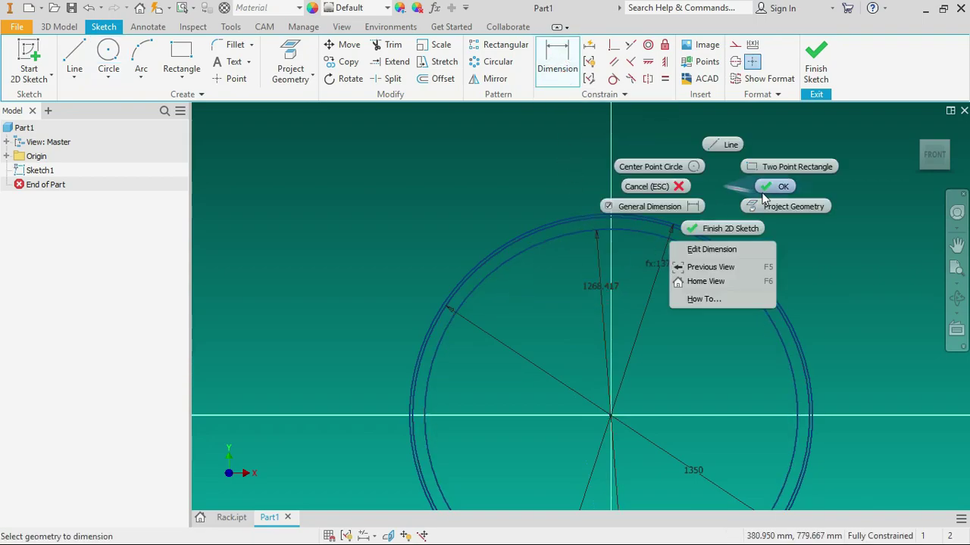
{"action": "left_click", "coordinate": [768, 193]}
Step: Drive the third circle's diameter with d0-(2*1.166*10), giving 1326.68
{"action": "double_click", "coordinate": [599, 289]}
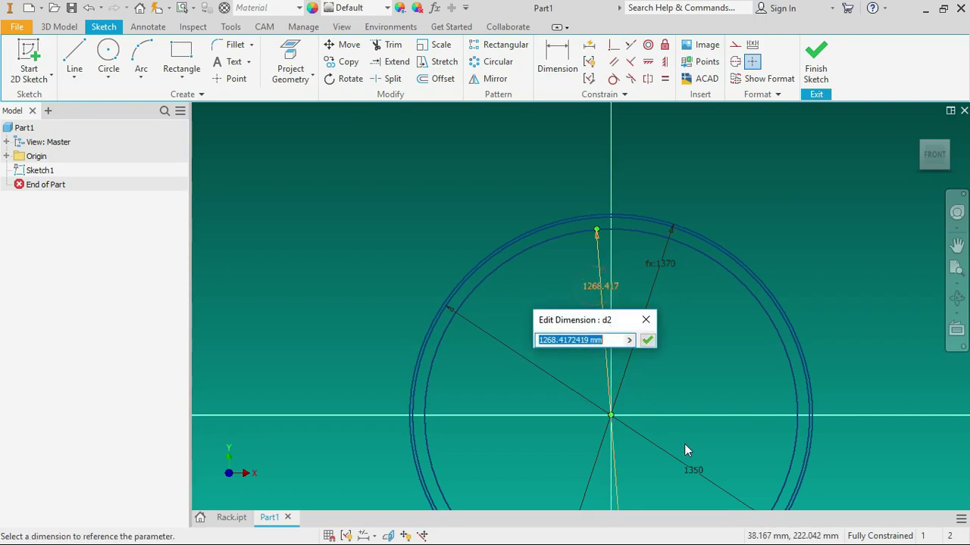
{"action": "left_click", "coordinate": [696, 471]}
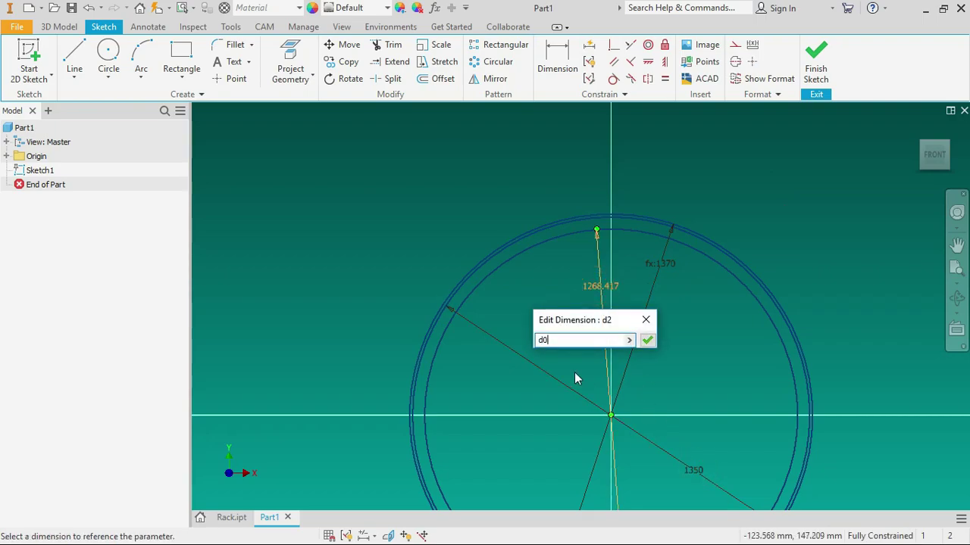
{"action": "type", "text": "-("}
{"action": "type", "text": "2"}
{"action": "type", "text": "*"}
{"action": "type", "text": "1.166"}
{"action": "type", "text": "*10"}
{"action": "type", "text": ")"}
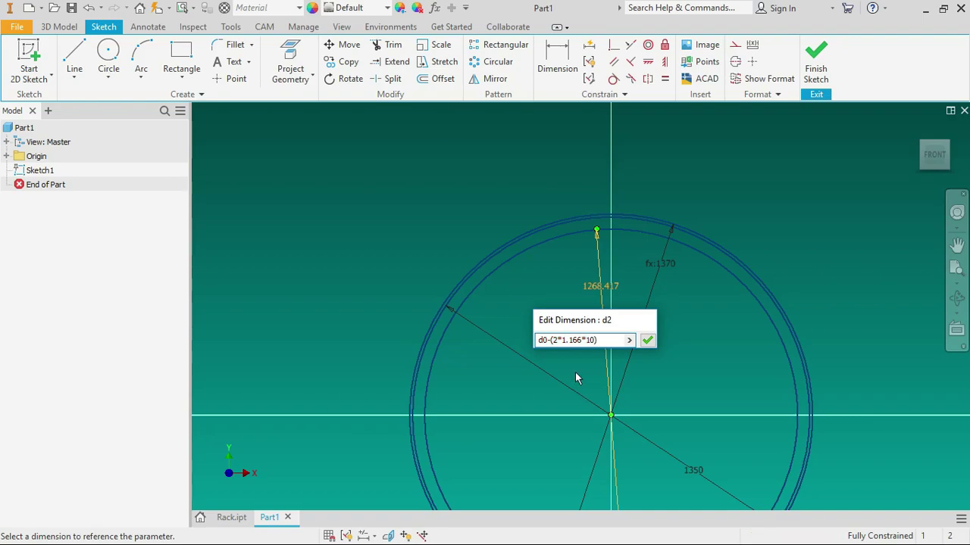
{"action": "key", "text": "Return"}
{"action": "scroll", "coordinate": [618, 234], "scroll_direction": "down", "scroll_amount": 2}
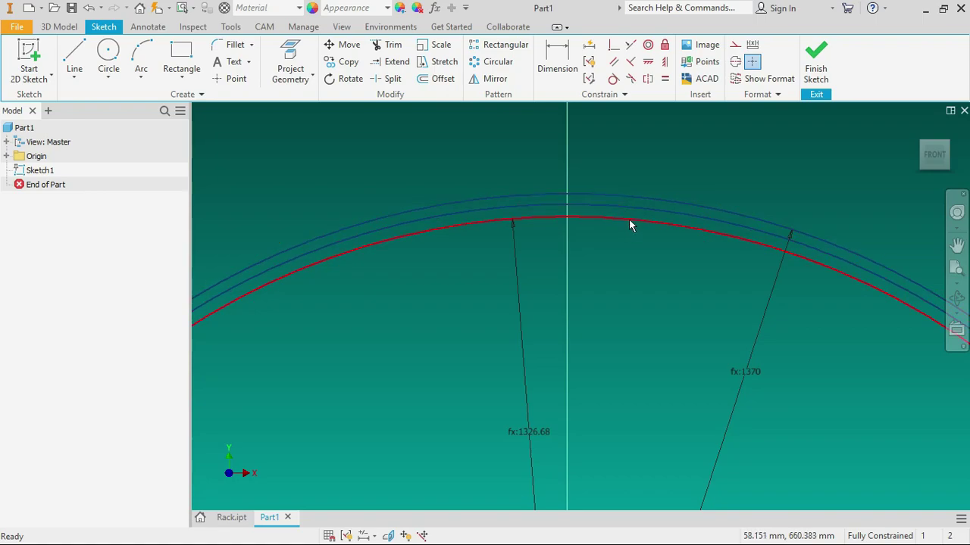
{"action": "scroll", "coordinate": [561, 216], "scroll_direction": "down", "scroll_amount": 3}
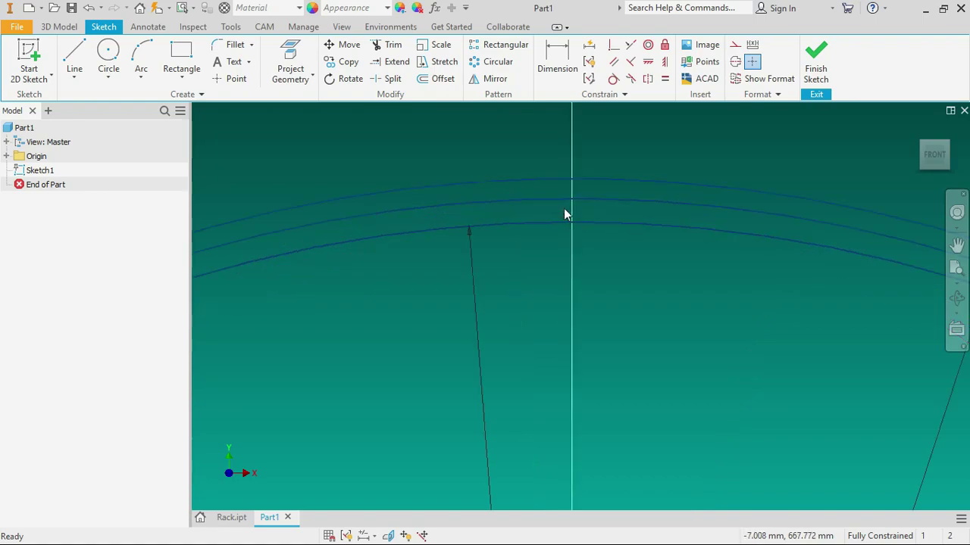
{"action": "scroll", "coordinate": [563, 209], "scroll_direction": "up", "scroll_amount": 2}
{"action": "scroll", "coordinate": [612, 172], "scroll_direction": "up", "scroll_amount": 3}
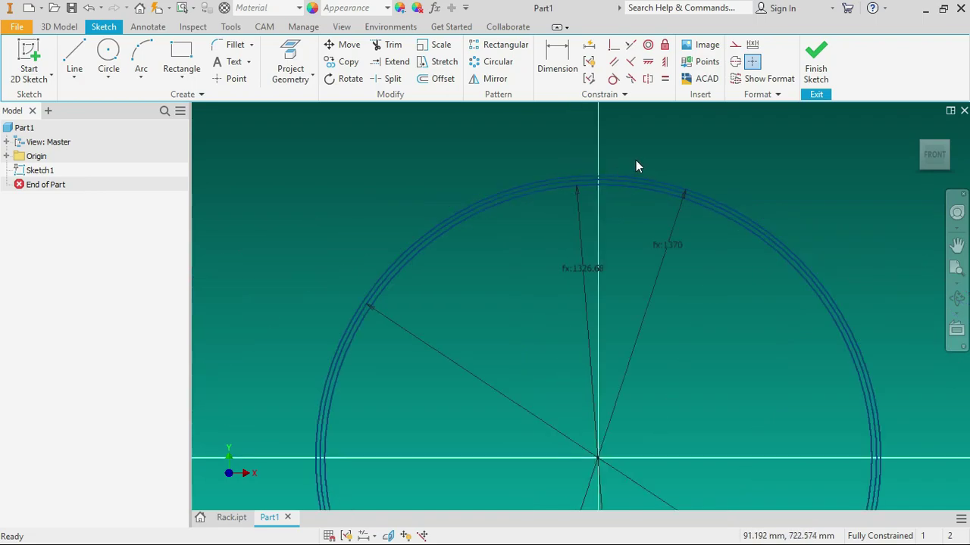
{"action": "scroll", "coordinate": [644, 152], "scroll_direction": "up", "scroll_amount": 2}
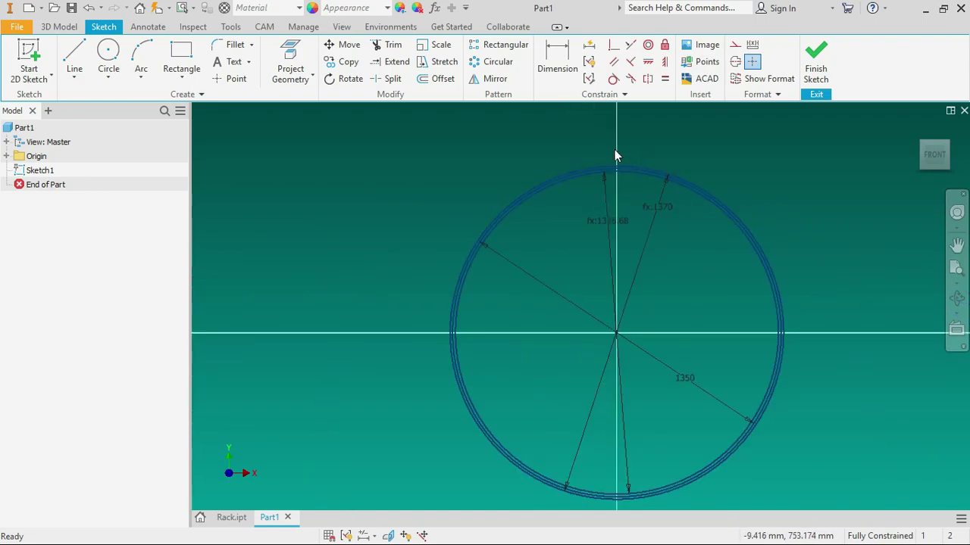
{"action": "scroll", "coordinate": [621, 152], "scroll_direction": "up", "scroll_amount": 4}
{"action": "scroll", "coordinate": [623, 152], "scroll_direction": "down", "scroll_amount": 7}
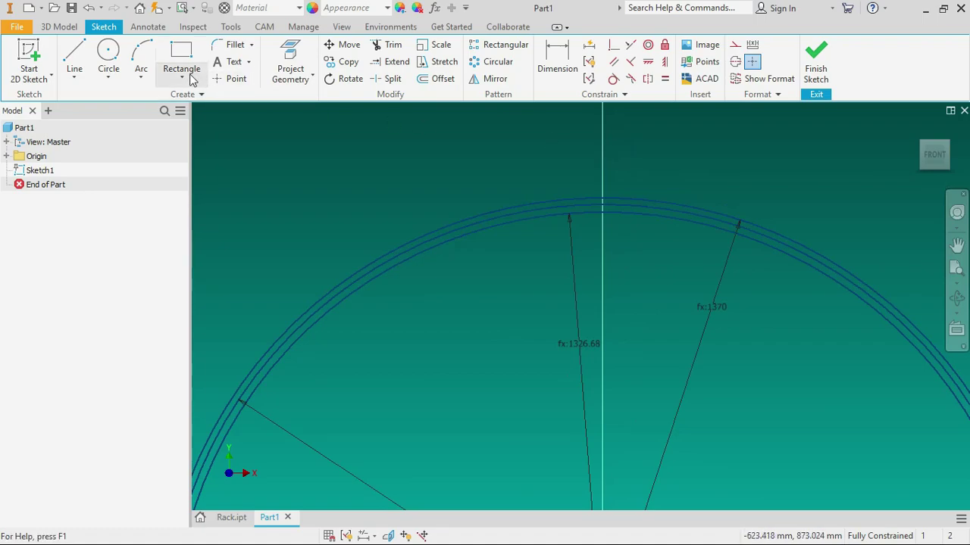
Step: Draw a line from the 1326.68 circle's top point at an angle of 180-20 (160°)
{"action": "left_click", "coordinate": [75, 57]}
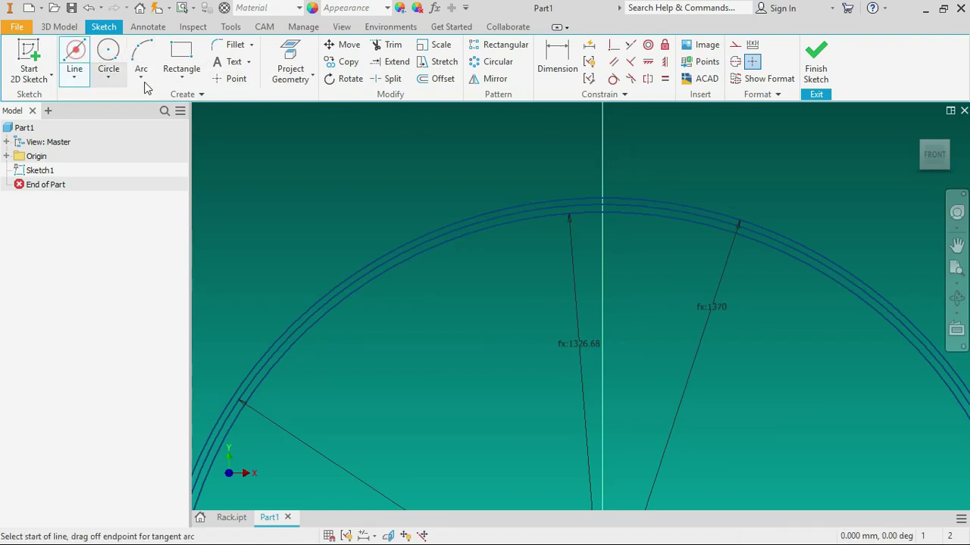
{"action": "left_click", "coordinate": [602, 203]}
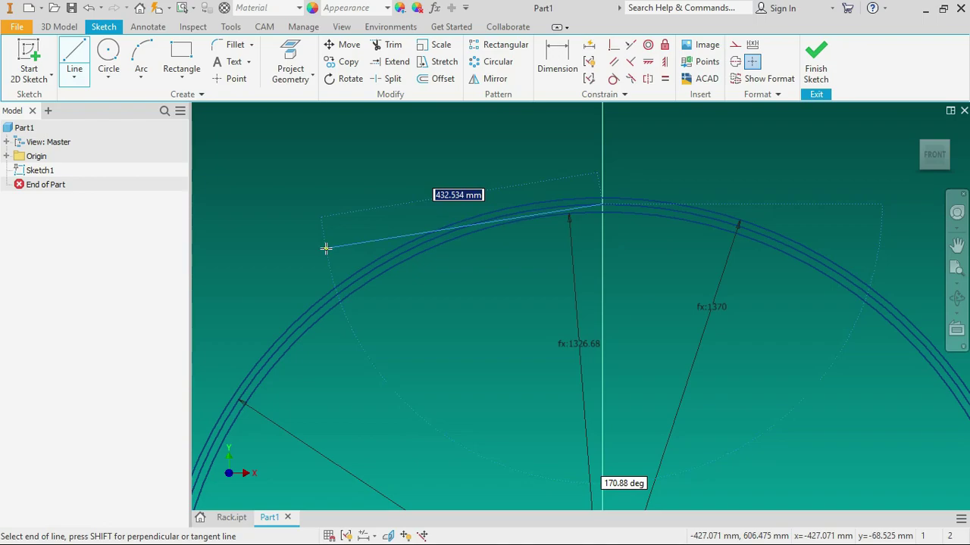
{"action": "key", "text": "Tab"}
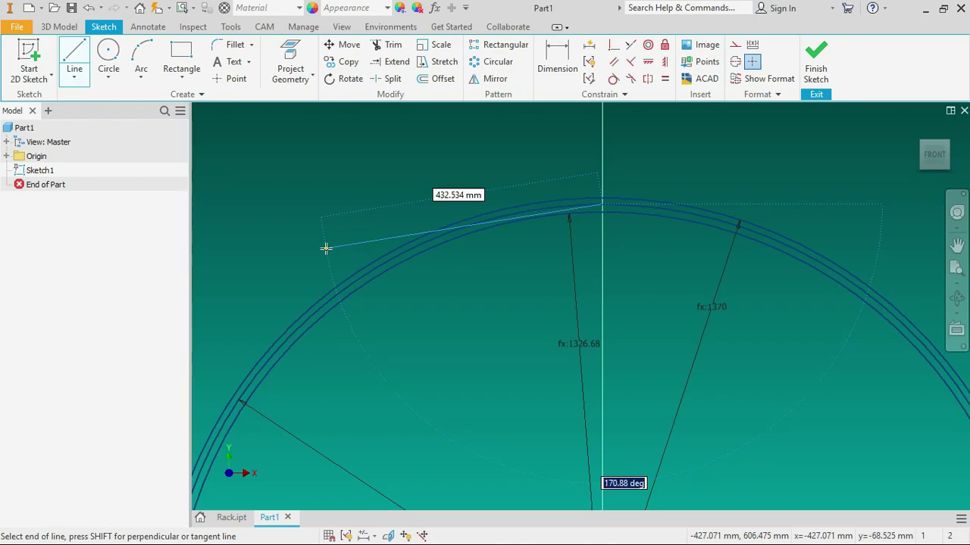
{"action": "type", "text": "180"}
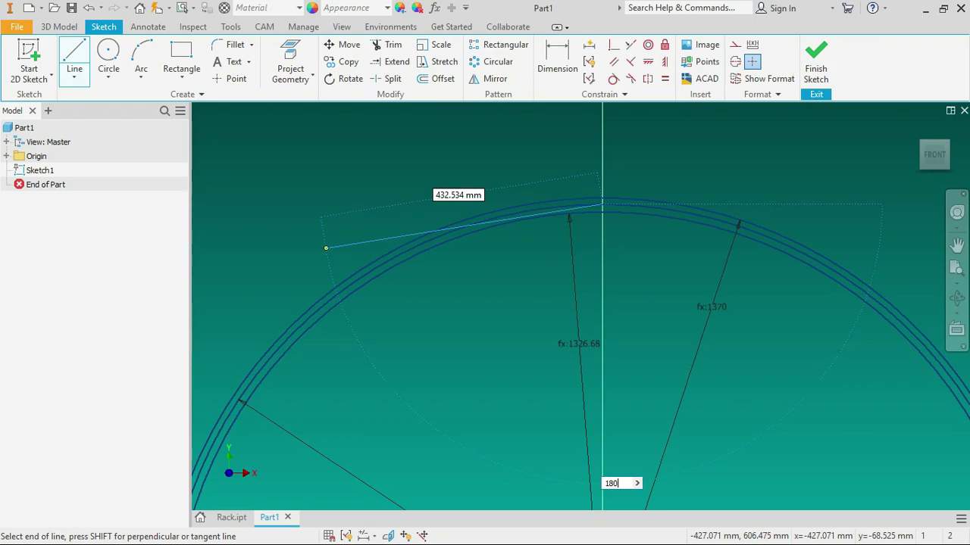
{"action": "type", "text": "-20"}
{"action": "key", "text": "Return"}
{"action": "type", "text": "1"}
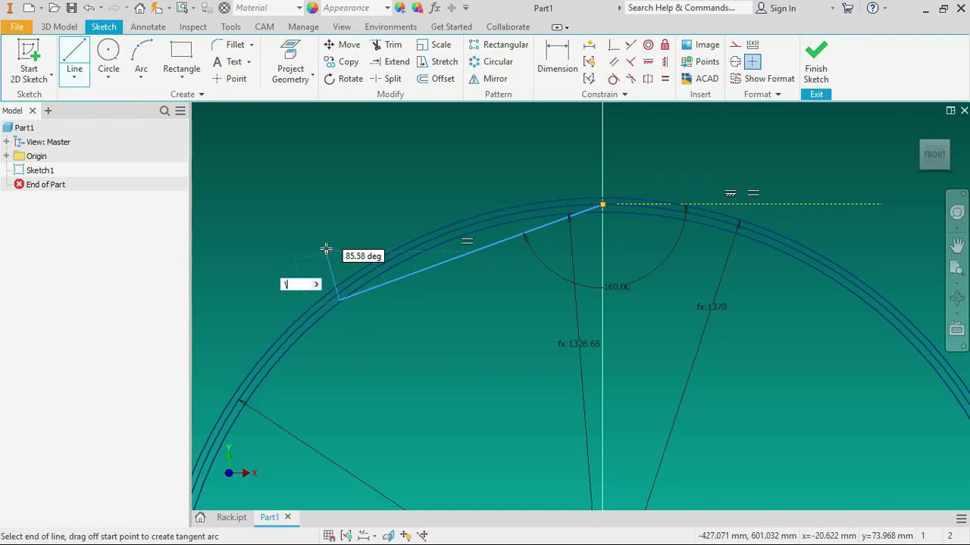
{"action": "key", "text": "BackSpace"}
{"action": "key", "text": "Escape"}
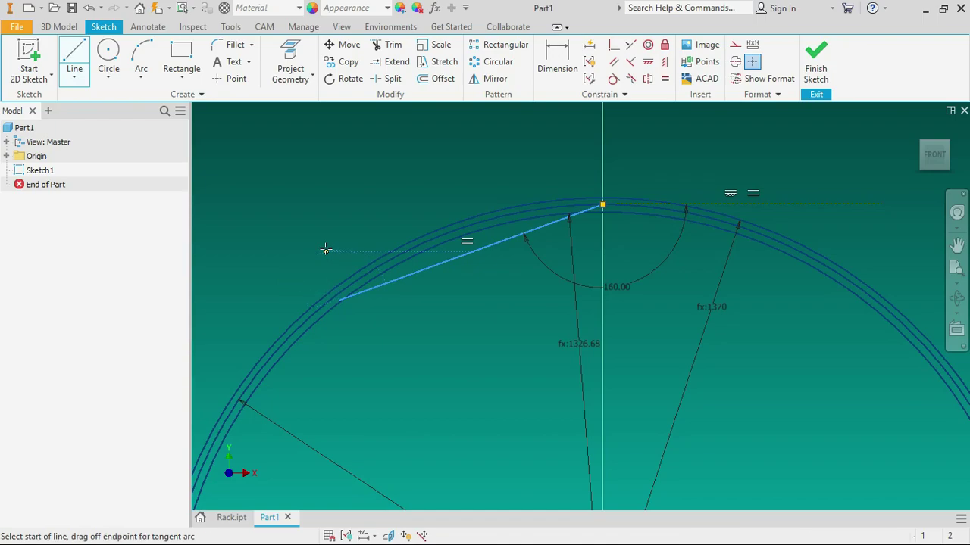
{"action": "right_click", "coordinate": [442, 175]}
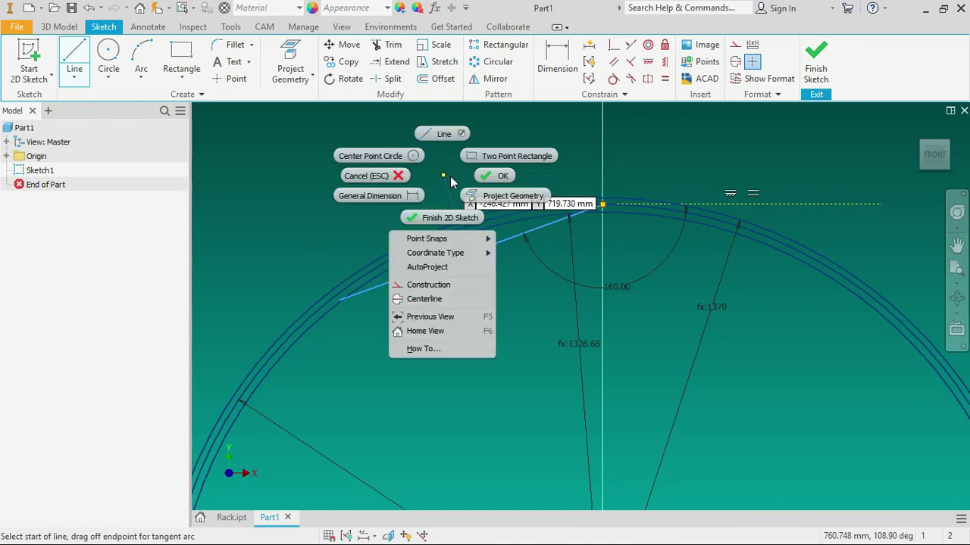
{"action": "left_click", "coordinate": [491, 173]}
{"action": "scroll", "coordinate": [497, 150], "scroll_direction": "up", "scroll_amount": 2}
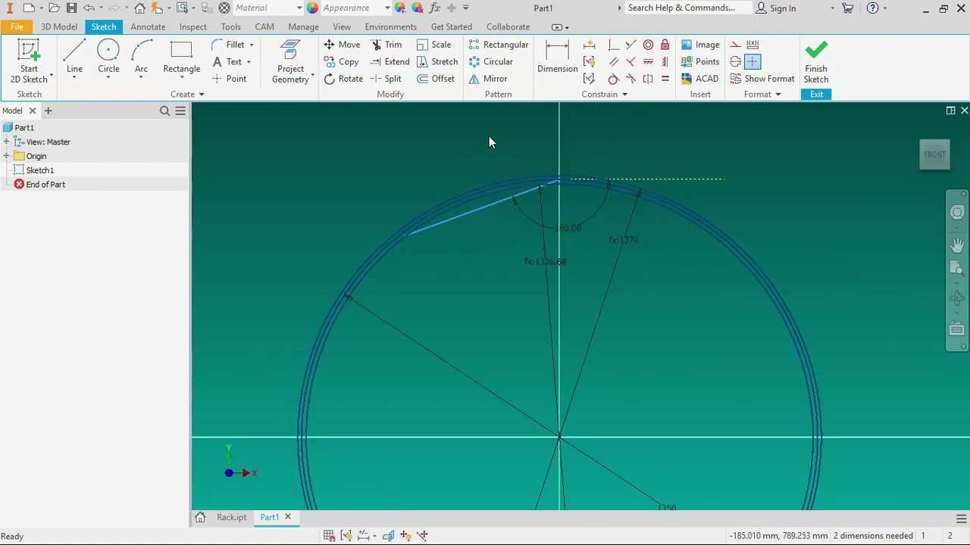
{"action": "left_click", "coordinate": [109, 50]}
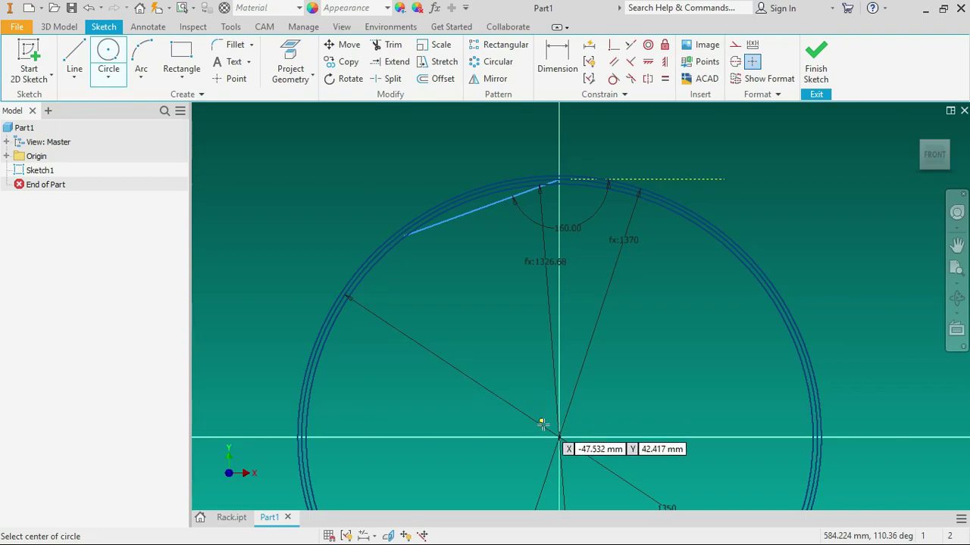
Step: Place another circle centred at the sketch origin and end the circle command
{"action": "left_click", "coordinate": [559, 438]}
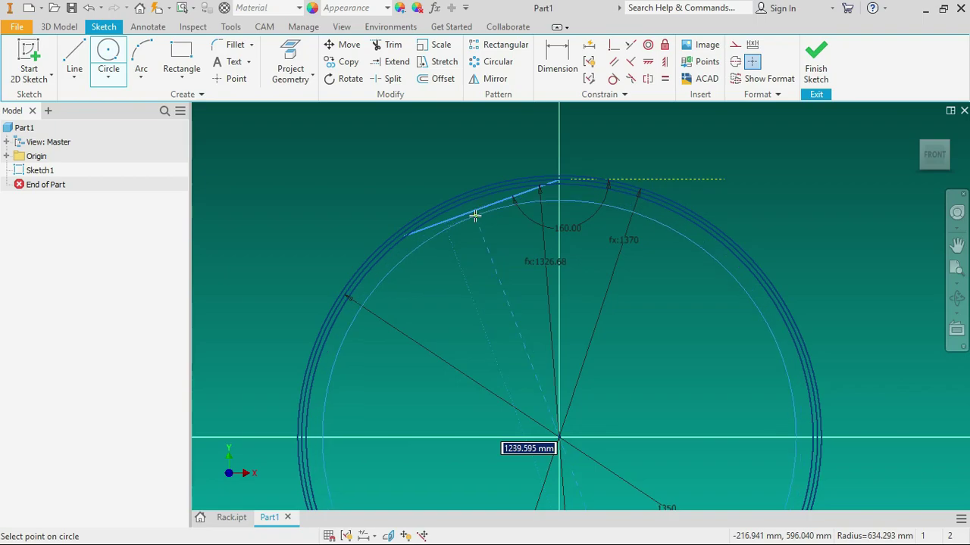
{"action": "left_click", "coordinate": [476, 206]}
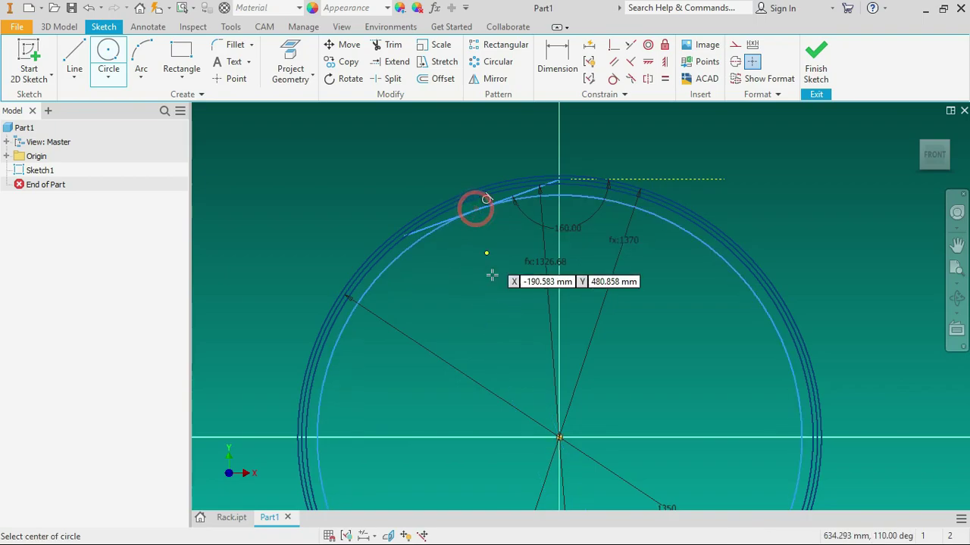
{"action": "scroll", "coordinate": [555, 161], "scroll_direction": "up", "scroll_amount": 4}
{"action": "right_click", "coordinate": [410, 147]}
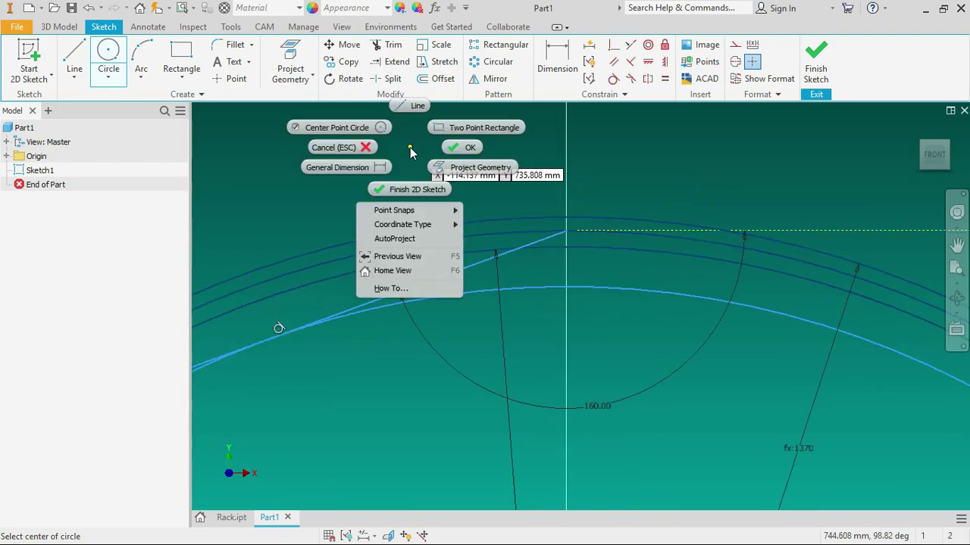
{"action": "left_click", "coordinate": [456, 150]}
{"action": "scroll", "coordinate": [457, 149], "scroll_direction": "down", "scroll_amount": 3}
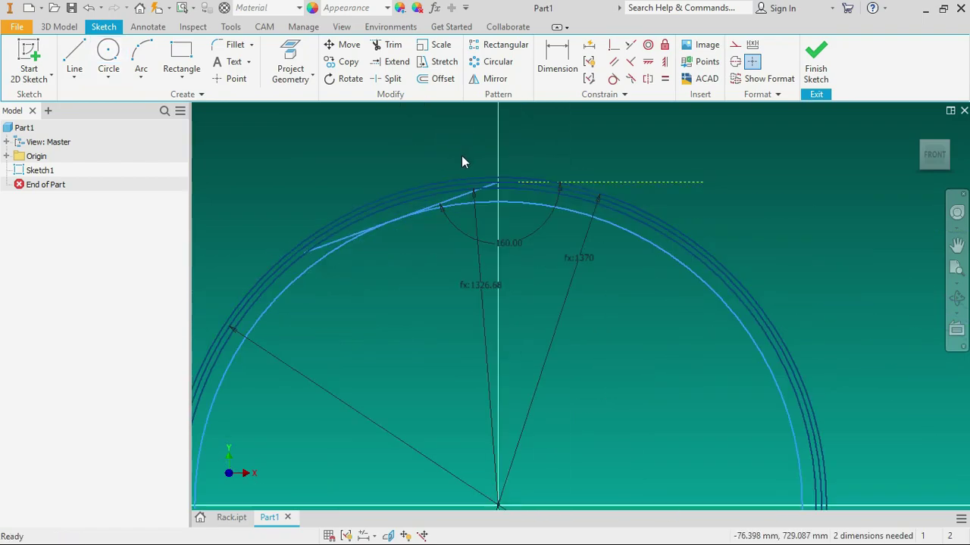
Step: Draw a vertical line and a slightly up-left leaning line from the circle's centre
{"action": "left_click", "coordinate": [74, 52]}
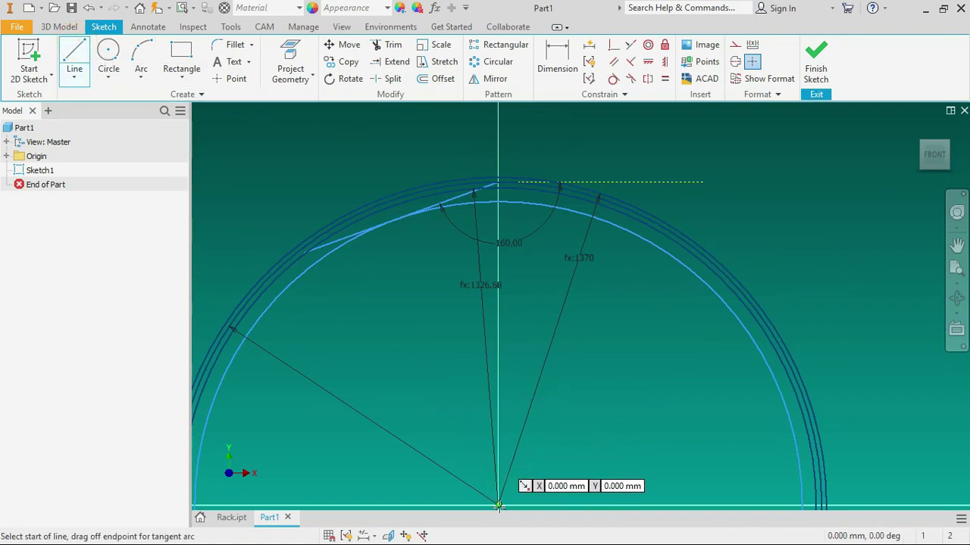
{"action": "left_click", "coordinate": [497, 506]}
{"action": "left_click", "coordinate": [496, 127]}
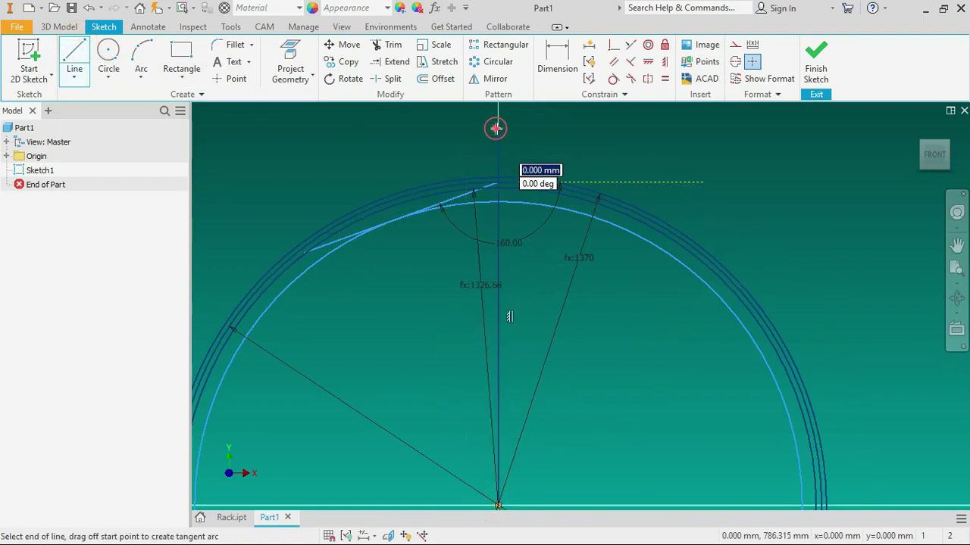
{"action": "right_click", "coordinate": [396, 137]}
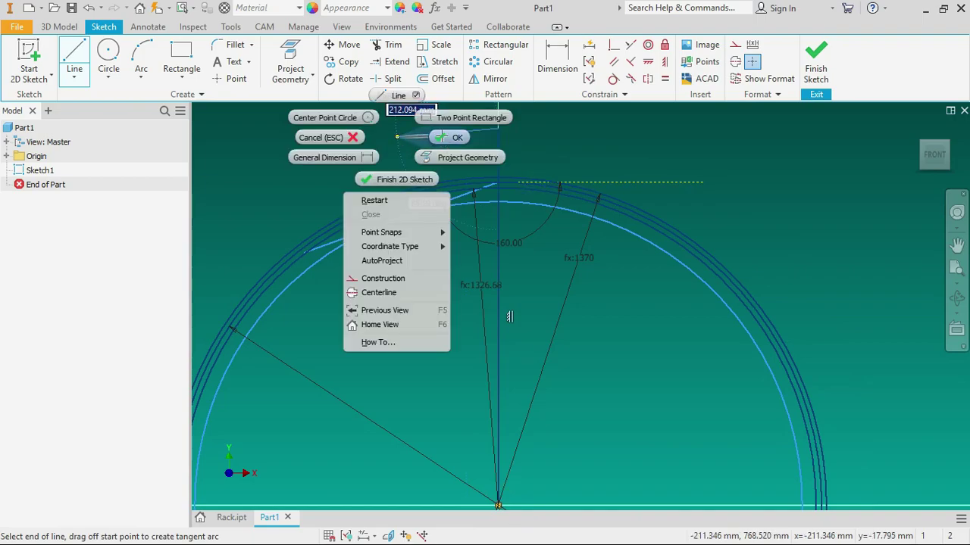
{"action": "left_click", "coordinate": [447, 134]}
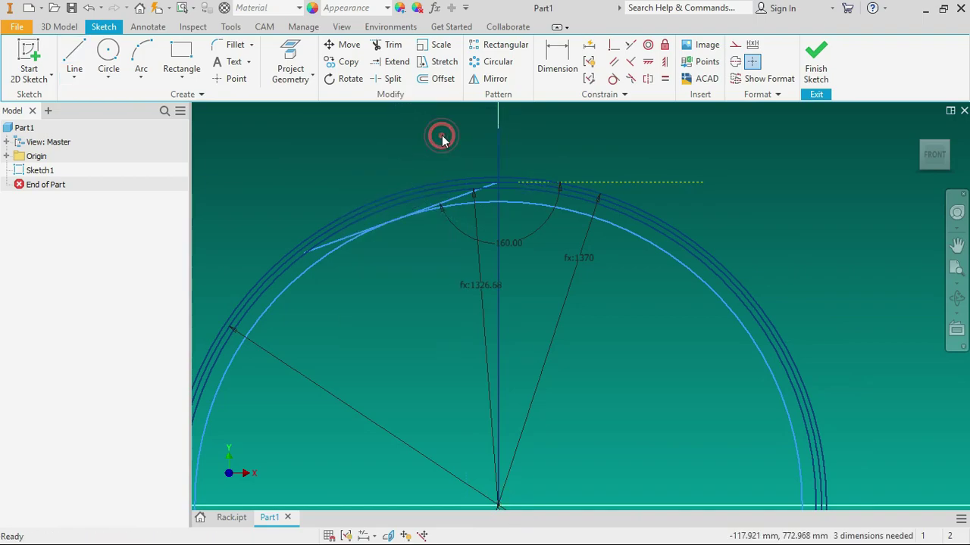
{"action": "left_click", "coordinate": [74, 53]}
{"action": "left_click", "coordinate": [497, 505]}
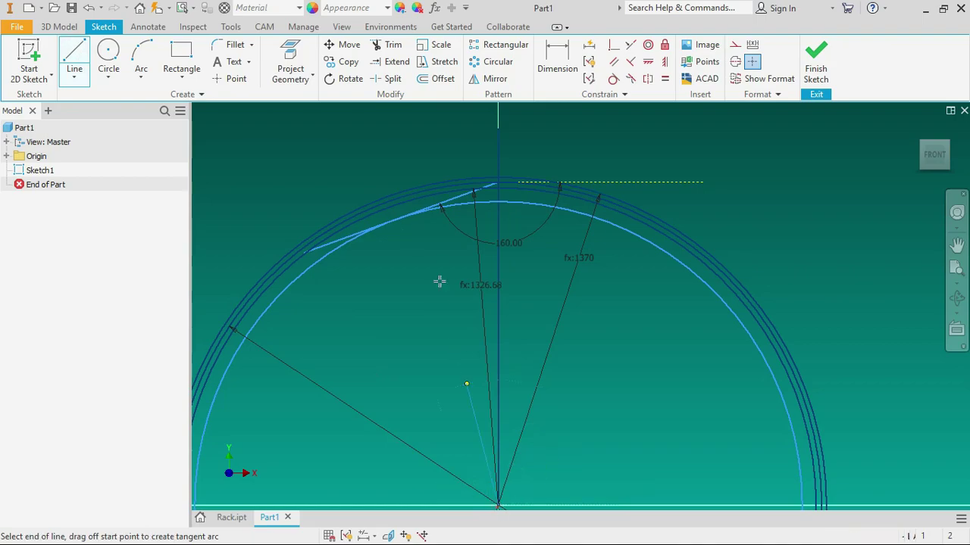
{"action": "right_click", "coordinate": [438, 118]}
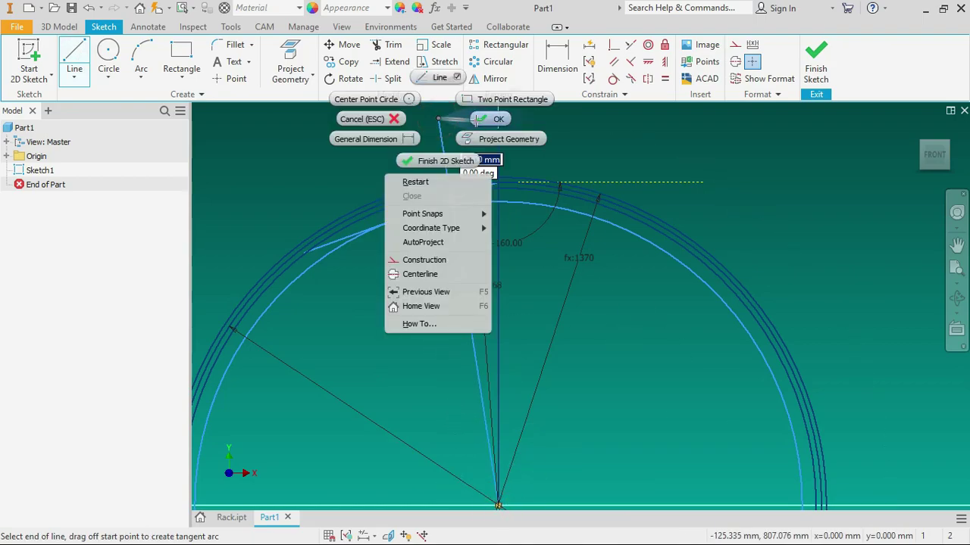
{"action": "left_click", "coordinate": [475, 119]}
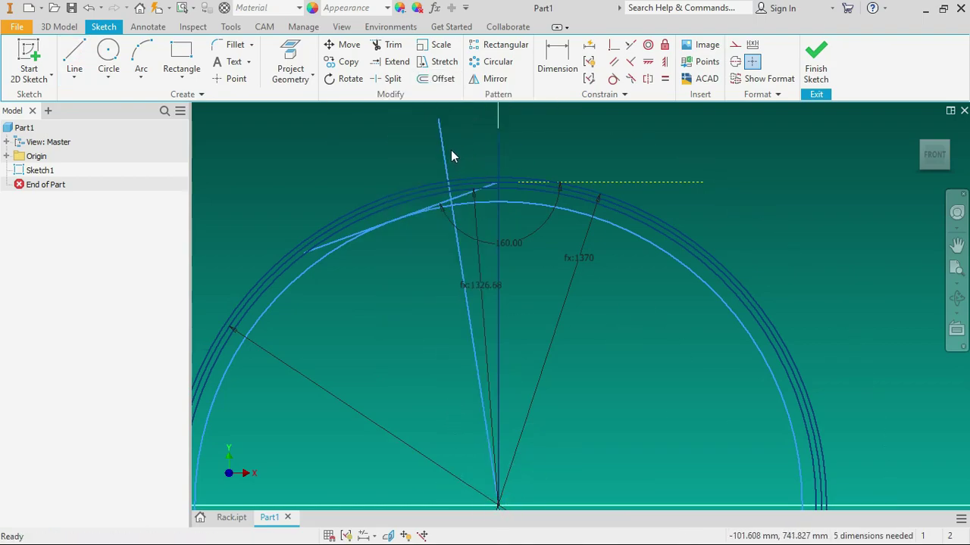
{"action": "left_click", "coordinate": [555, 61]}
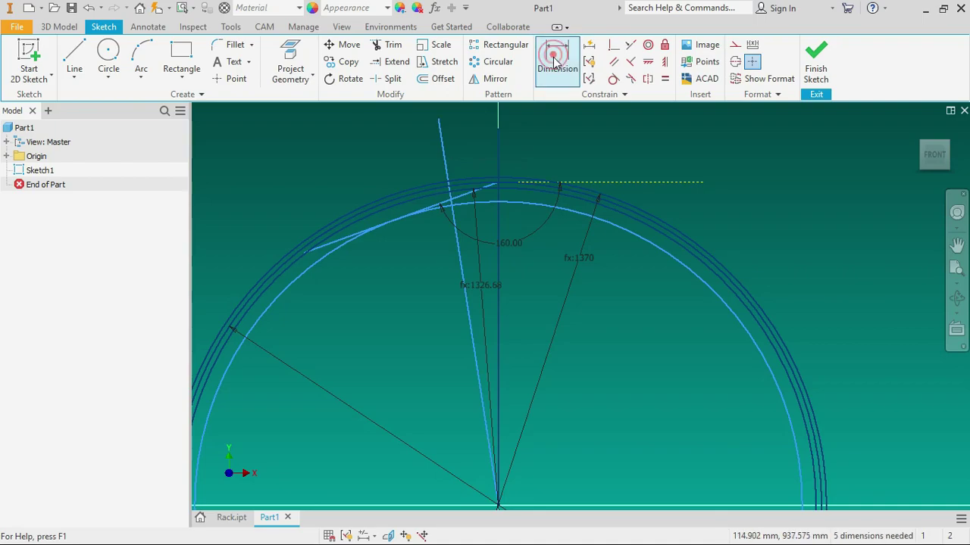
Step: Dimension the angle between the vertical and slanted lines as 360/135/2 (1.33°)
{"action": "left_click", "coordinate": [497, 161]}
{"action": "left_click", "coordinate": [447, 165]}
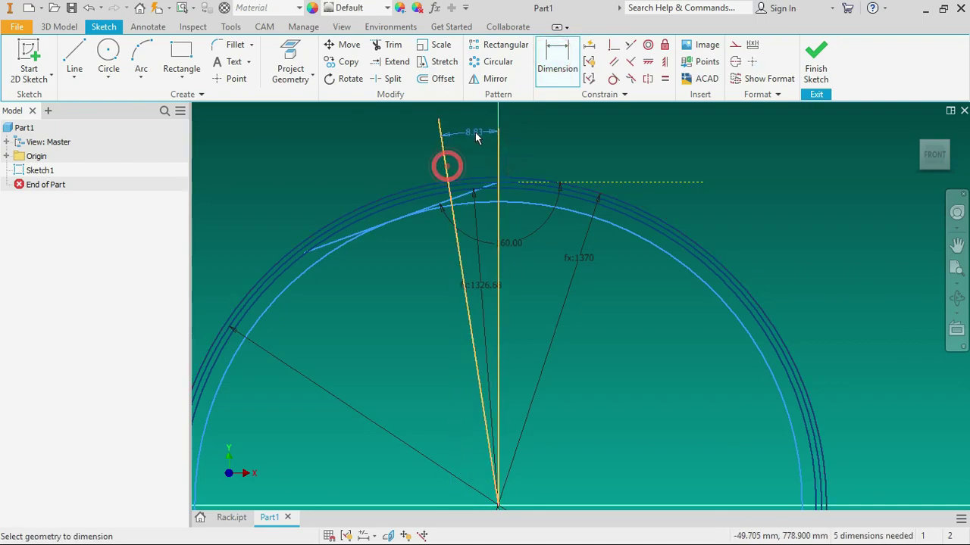
{"action": "left_click", "coordinate": [475, 131]}
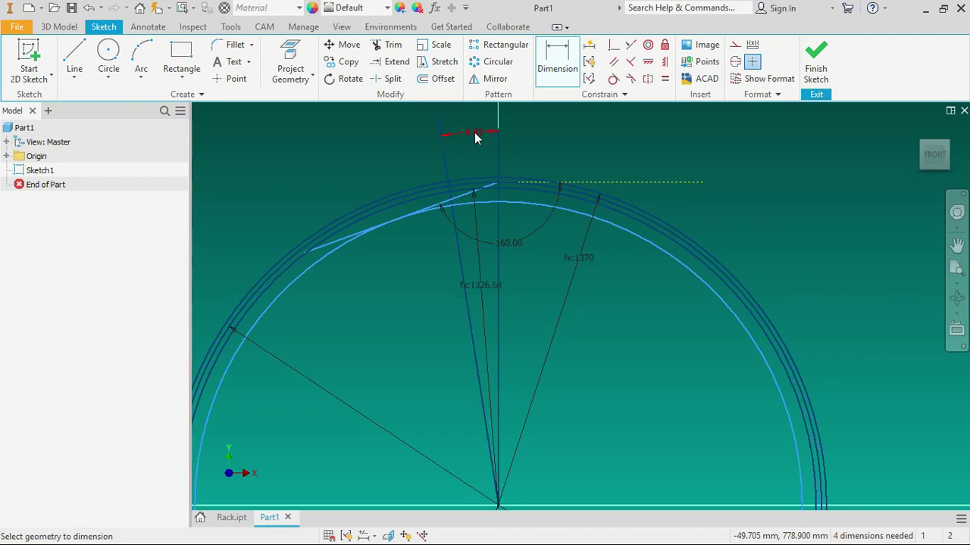
{"action": "left_click", "coordinate": [475, 135]}
{"action": "left_click_drag", "start_coordinate": [492, 186], "coordinate": [410, 185]}
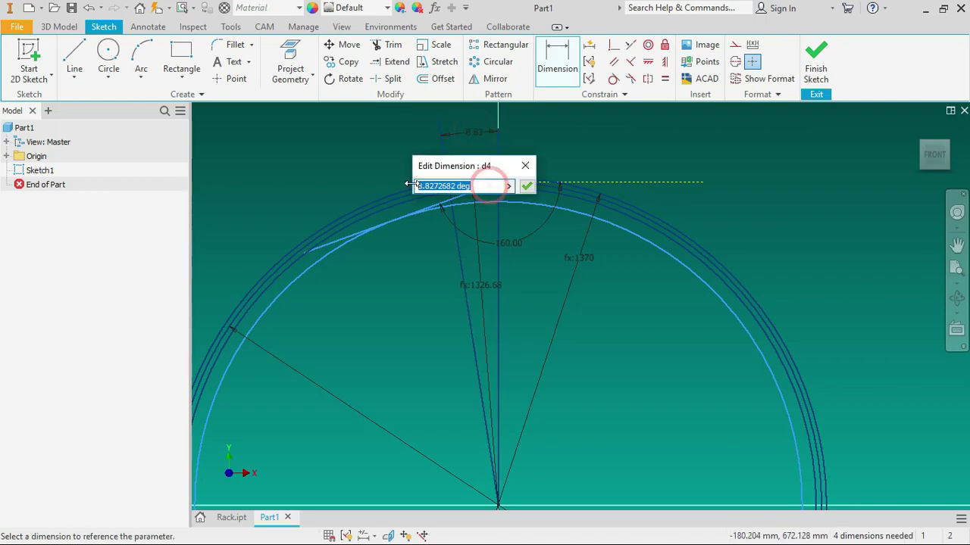
{"action": "type", "text": "3"}
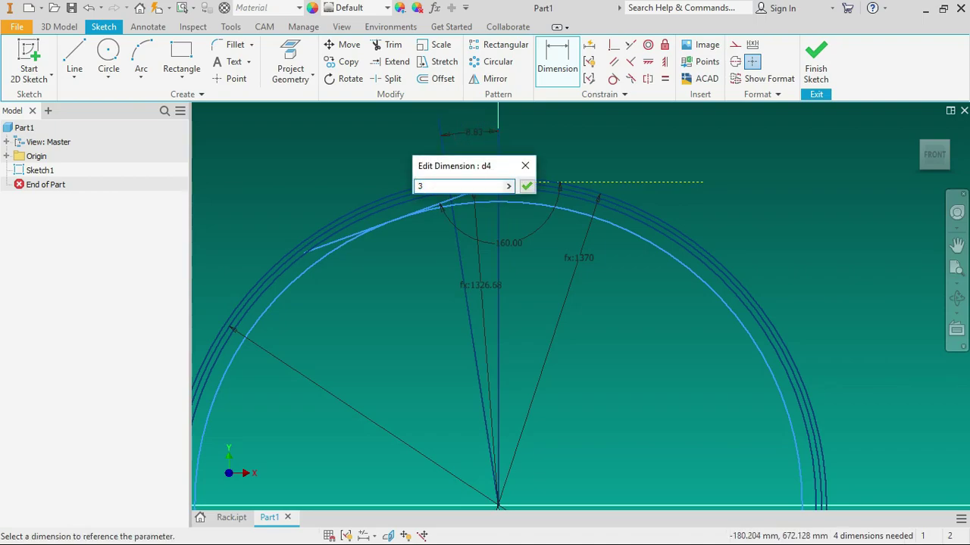
{"action": "type", "text": "60/"}
{"action": "type", "text": "135"}
{"action": "type", "text": "/"}
{"action": "type", "text": "2"}
{"action": "key", "text": "Return"}
{"action": "scroll", "coordinate": [485, 152], "scroll_direction": "up", "scroll_amount": 3}
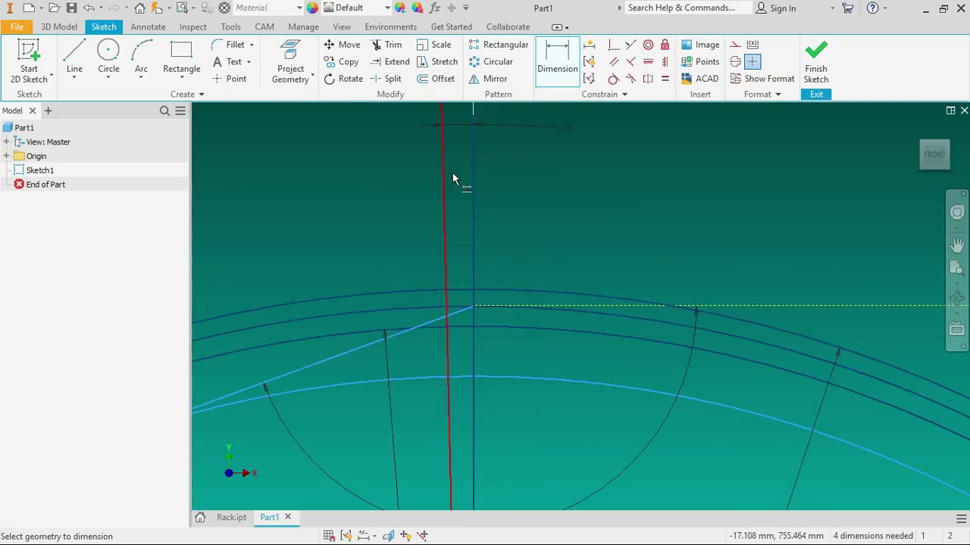
{"action": "scroll", "coordinate": [522, 200], "scroll_direction": "down", "scroll_amount": 2}
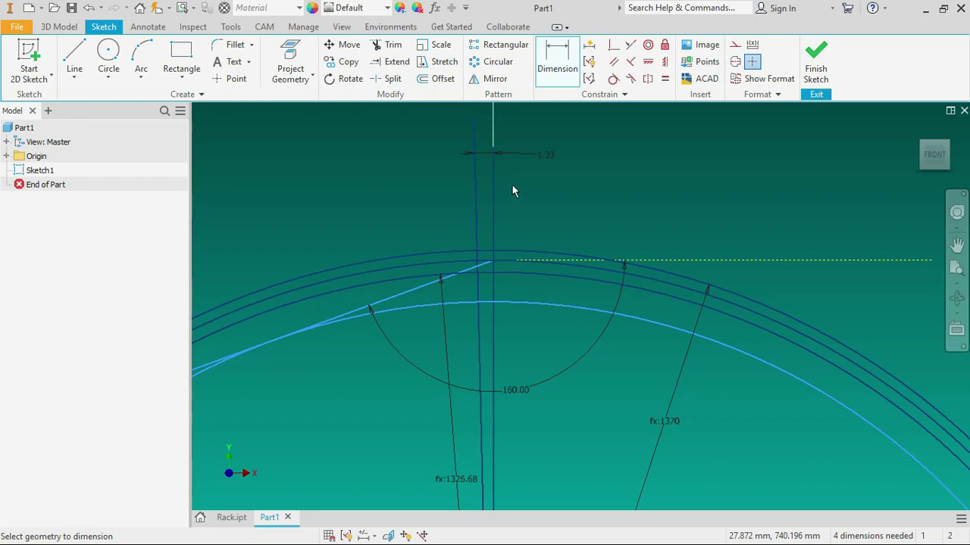
{"action": "scroll", "coordinate": [513, 155], "scroll_direction": "up", "scroll_amount": 1}
{"action": "scroll", "coordinate": [509, 212], "scroll_direction": "down", "scroll_amount": 3}
{"action": "scroll", "coordinate": [508, 238], "scroll_direction": "up", "scroll_amount": 3}
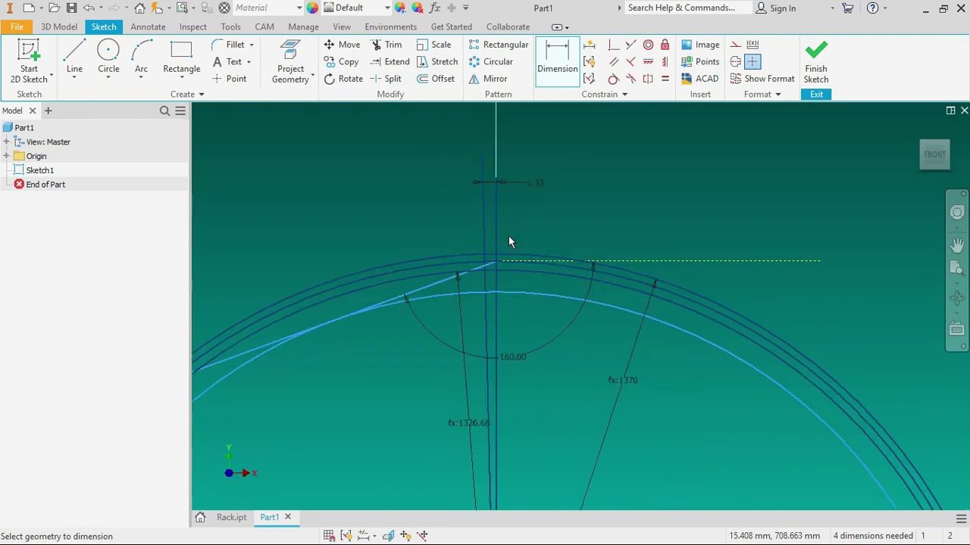
Step: Start a line where the slanted line meets the arc
{"action": "left_click", "coordinate": [74, 60]}
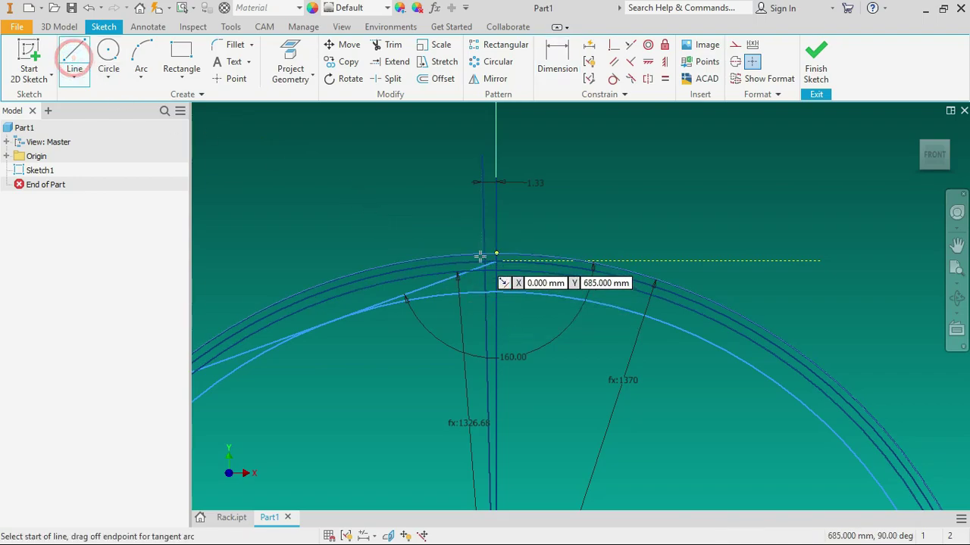
{"action": "scroll", "coordinate": [537, 288], "scroll_direction": "up", "scroll_amount": 1}
{"action": "scroll", "coordinate": [528, 283], "scroll_direction": "up", "scroll_amount": 2}
{"action": "scroll", "coordinate": [574, 256], "scroll_direction": "up", "scroll_amount": 2}
{"action": "scroll", "coordinate": [677, 310], "scroll_direction": "down", "scroll_amount": 3}
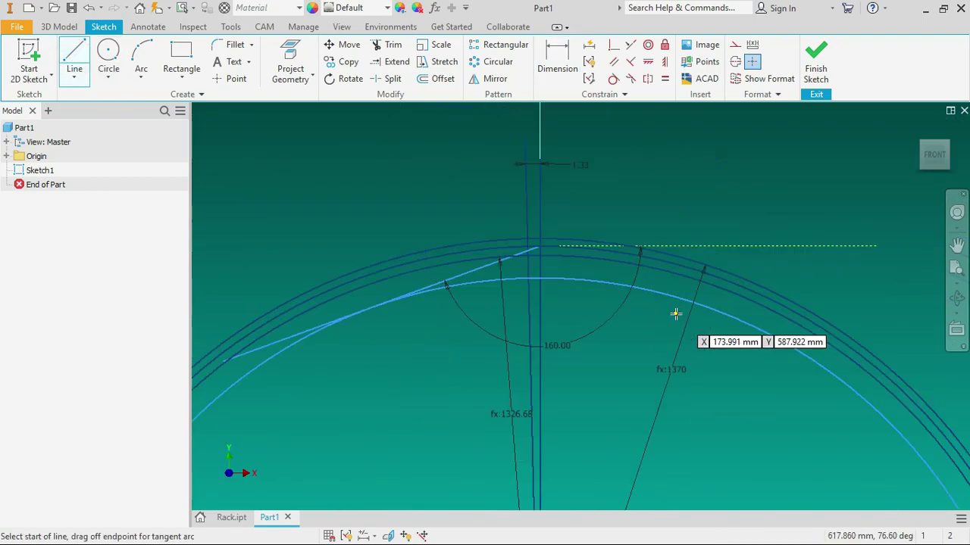
{"action": "scroll", "coordinate": [530, 245], "scroll_direction": "up", "scroll_amount": 1}
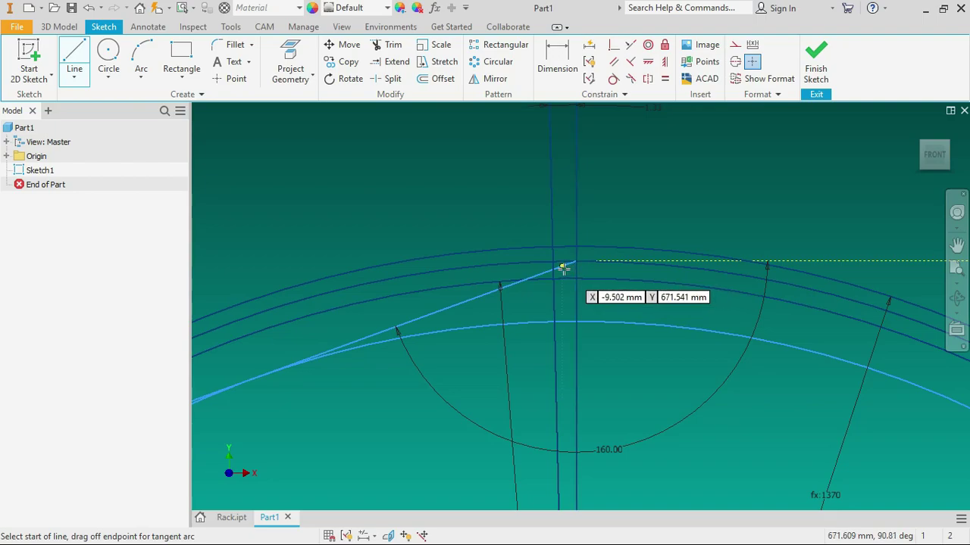
{"action": "left_click", "coordinate": [553, 263]}
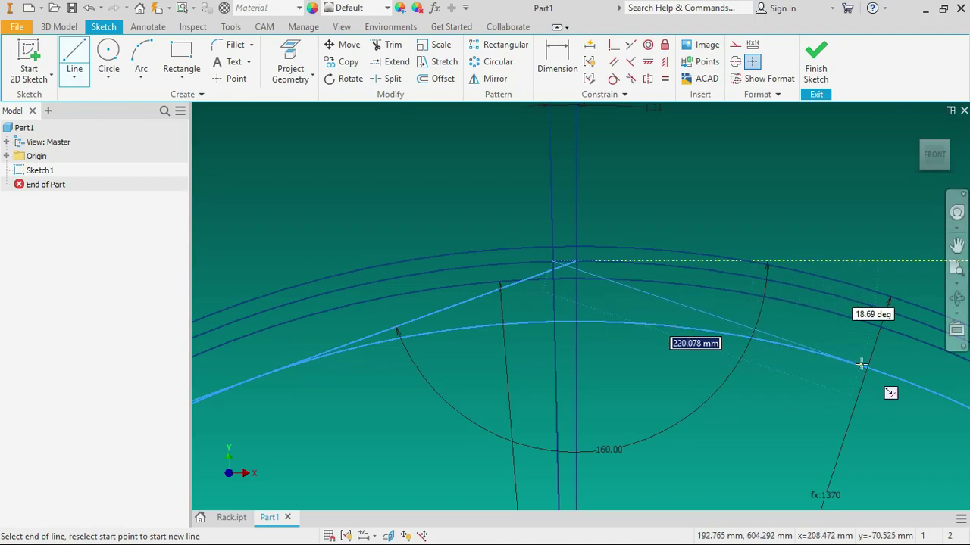
{"action": "scroll", "coordinate": [758, 358], "scroll_direction": "up", "scroll_amount": 4}
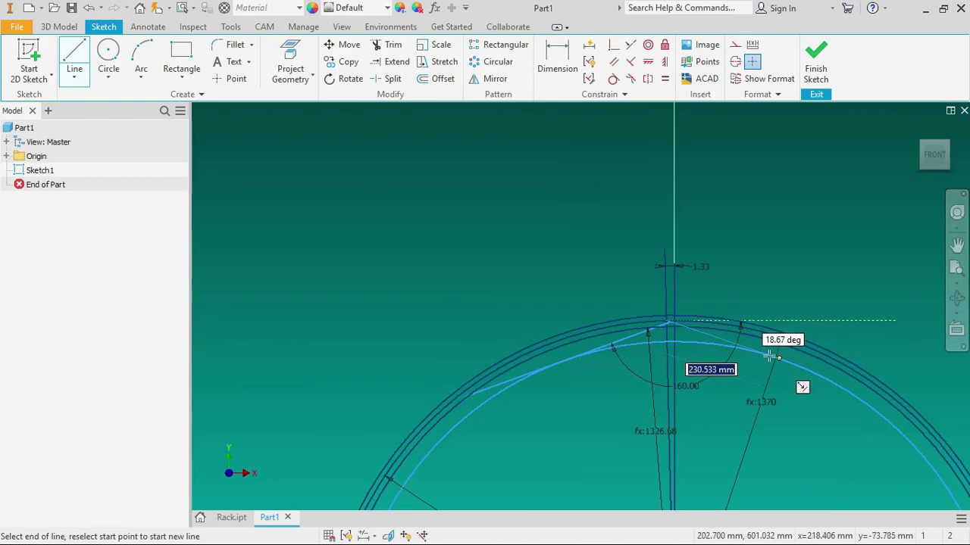
Step: Restart the line at the top intersection point, stretching it toward the inner arc
{"action": "left_click", "coordinate": [613, 79]}
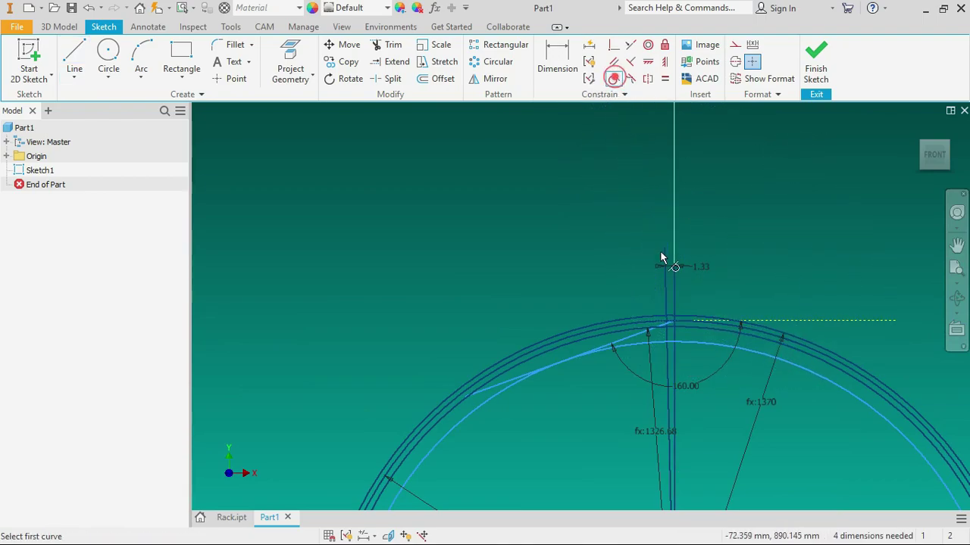
{"action": "scroll", "coordinate": [722, 360], "scroll_direction": "down", "scroll_amount": 5}
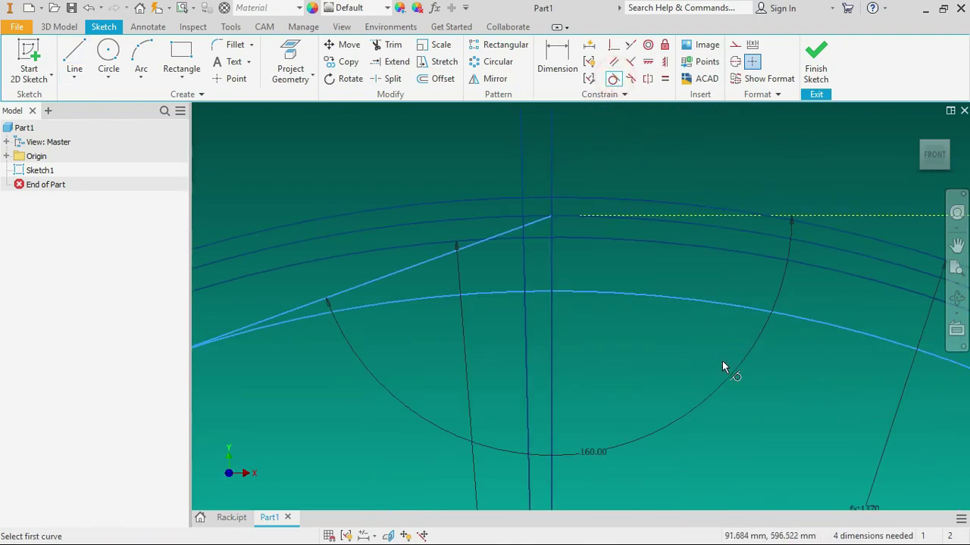
{"action": "left_click", "coordinate": [74, 59]}
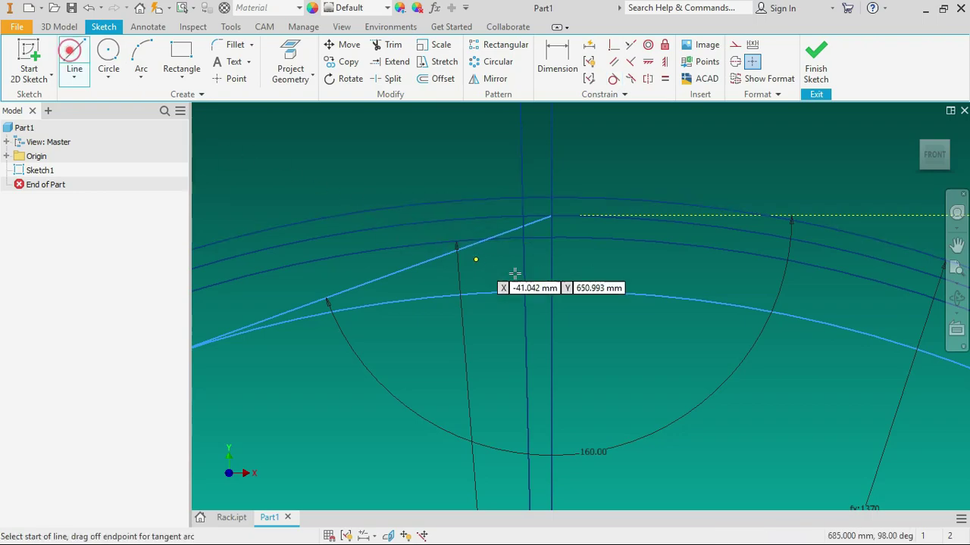
{"action": "left_click", "coordinate": [522, 216]}
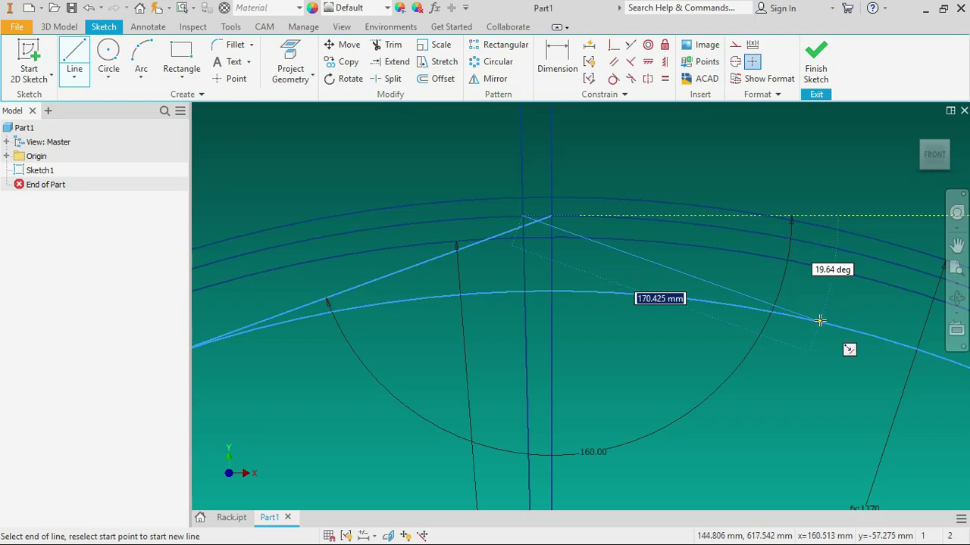
{"action": "scroll", "coordinate": [719, 308], "scroll_direction": "up", "scroll_amount": 2}
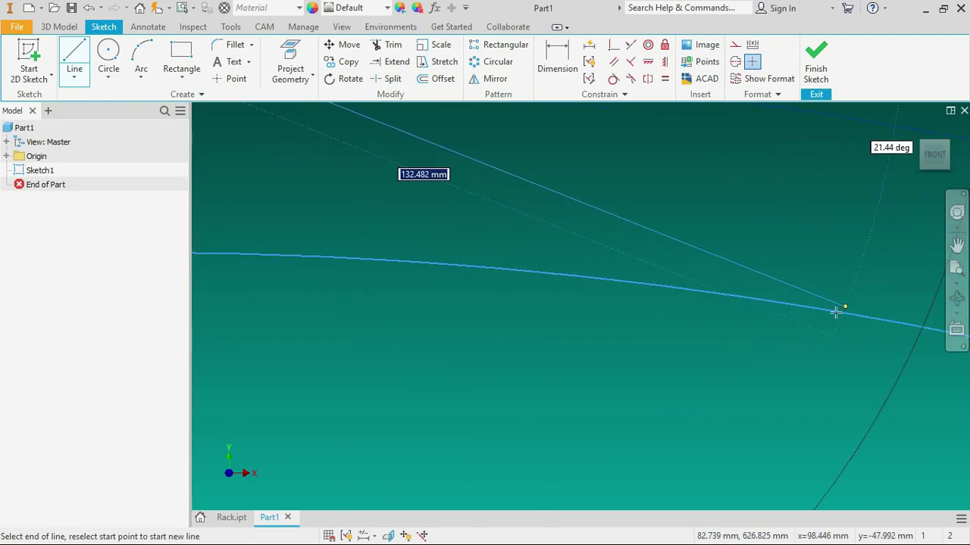
{"action": "scroll", "coordinate": [737, 328], "scroll_direction": "down", "scroll_amount": 4}
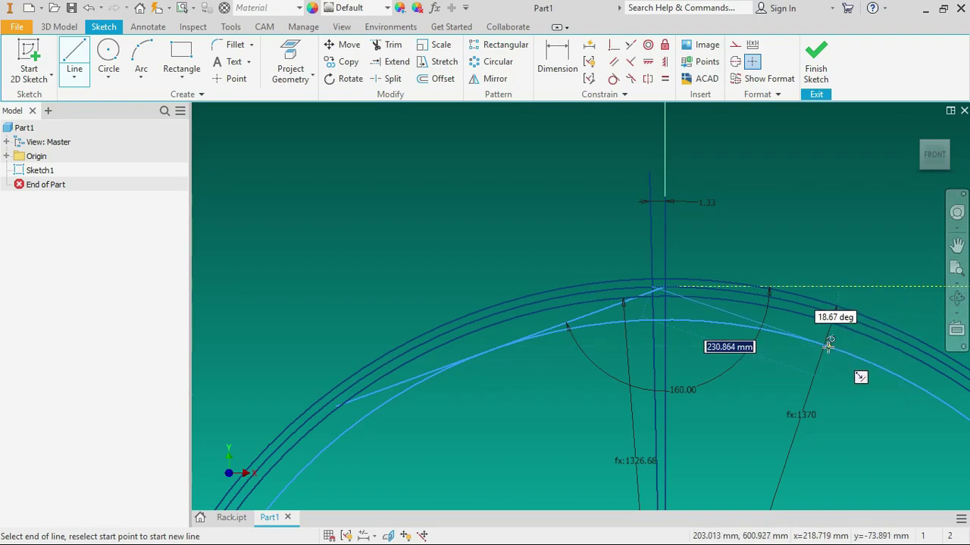
Step: End the line on the inner arc, completing the second sloped tooth flank
{"action": "left_click", "coordinate": [828, 346]}
{"action": "right_click", "coordinate": [900, 239]}
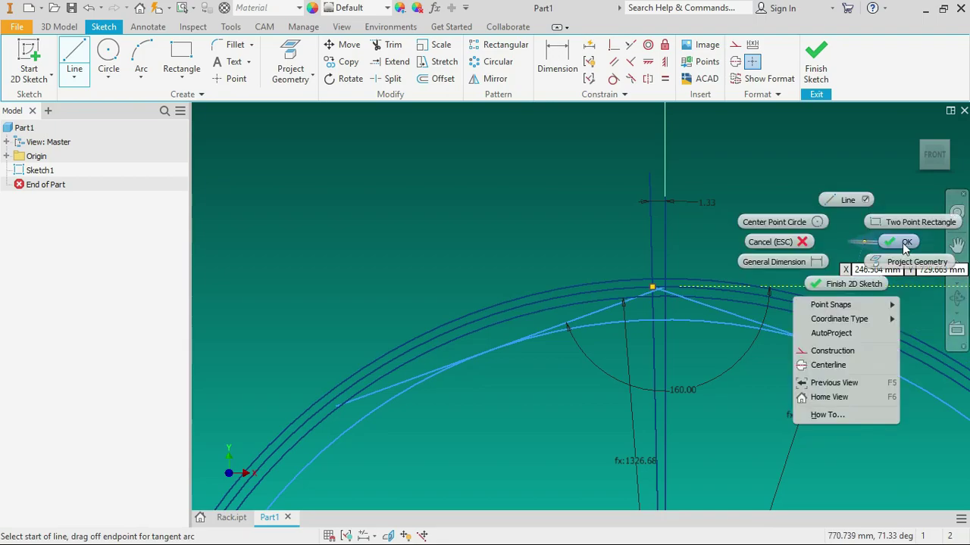
{"action": "left_click", "coordinate": [901, 239]}
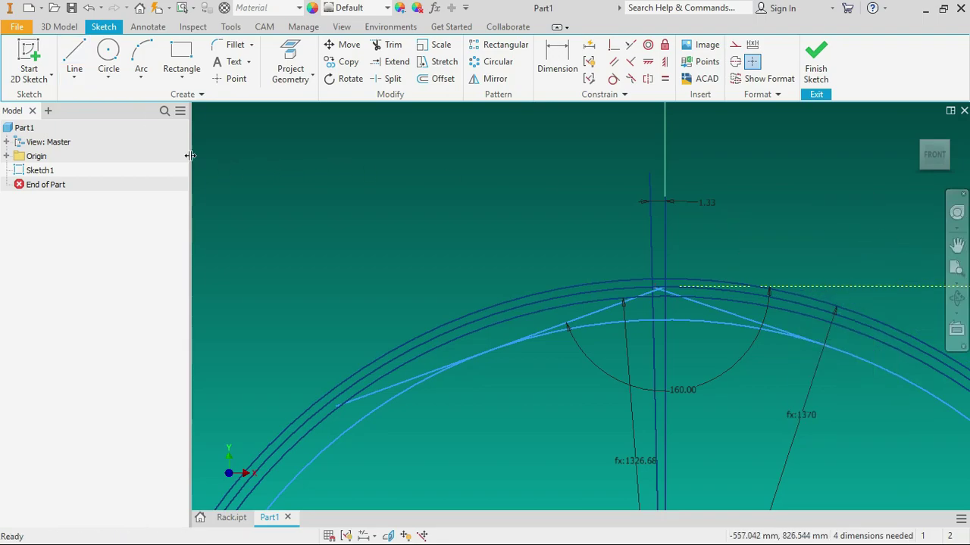
{"action": "left_click", "coordinate": [106, 51]}
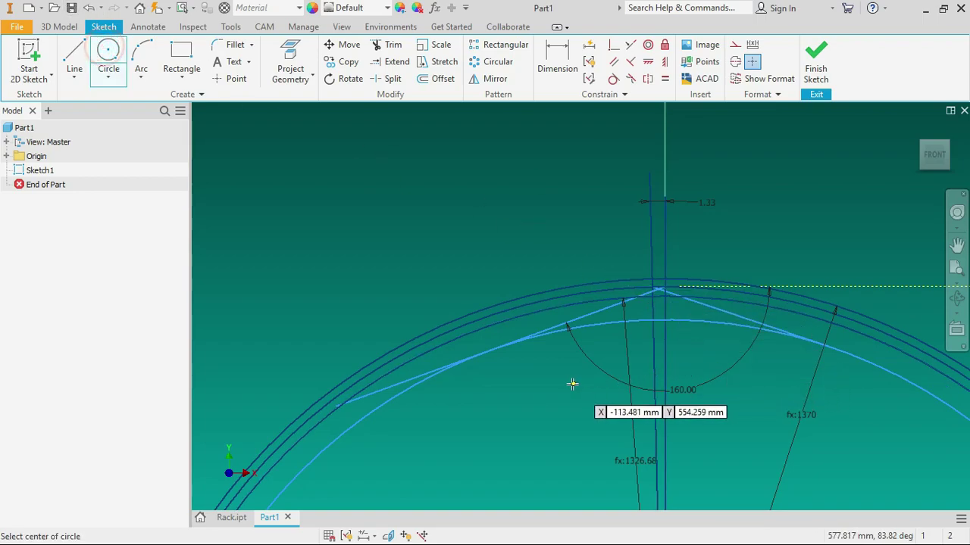
Step: Draw one circle centred on each slanted line, both passing through the tooth tip intersection
{"action": "left_click", "coordinate": [488, 352]}
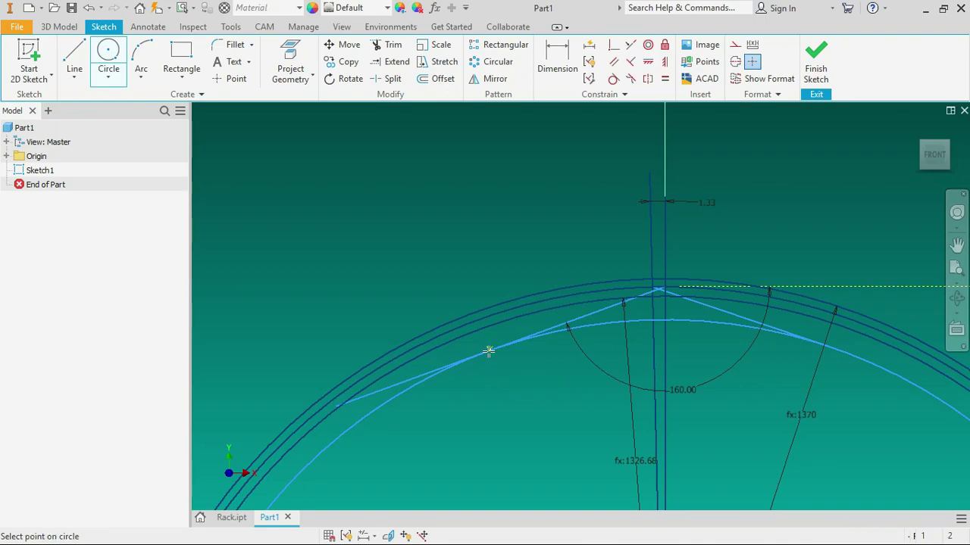
{"action": "scroll", "coordinate": [668, 317], "scroll_direction": "up", "scroll_amount": 3}
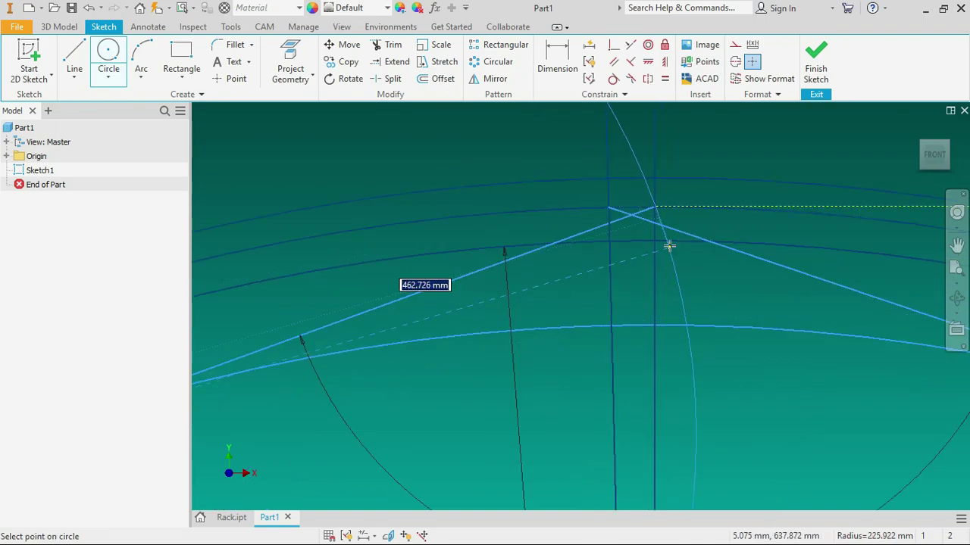
{"action": "left_click", "coordinate": [655, 205]}
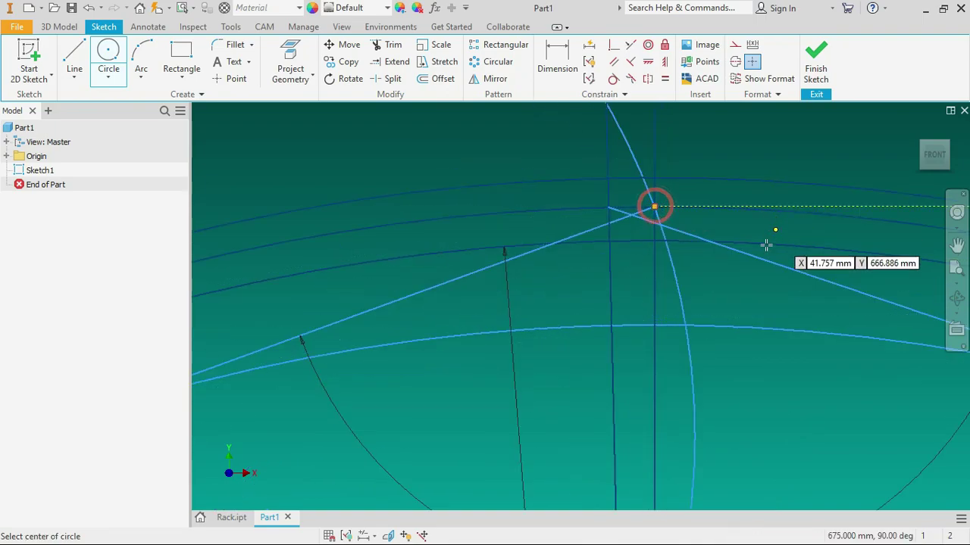
{"action": "scroll", "coordinate": [568, 269], "scroll_direction": "down", "scroll_amount": 3}
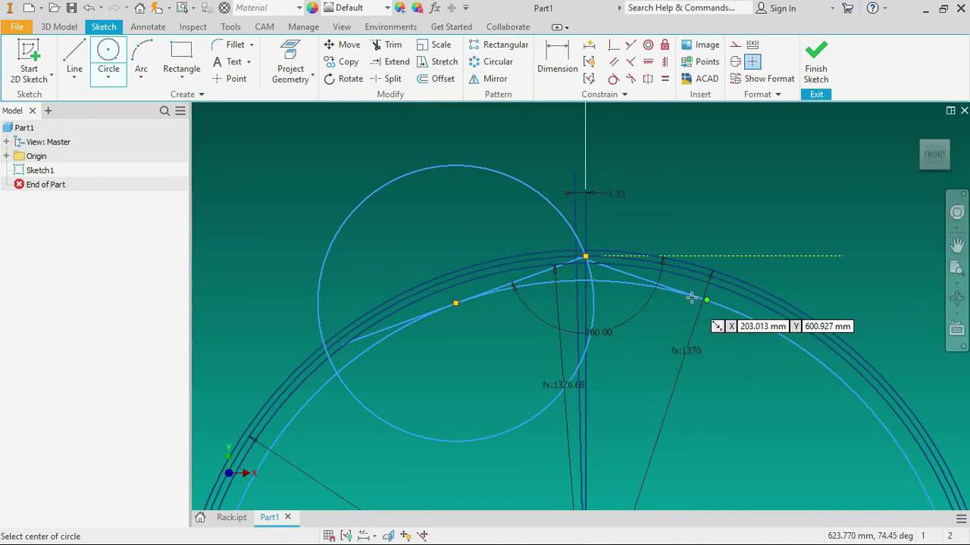
{"action": "left_click", "coordinate": [706, 303]}
{"action": "scroll", "coordinate": [704, 301], "scroll_direction": "up", "scroll_amount": 3}
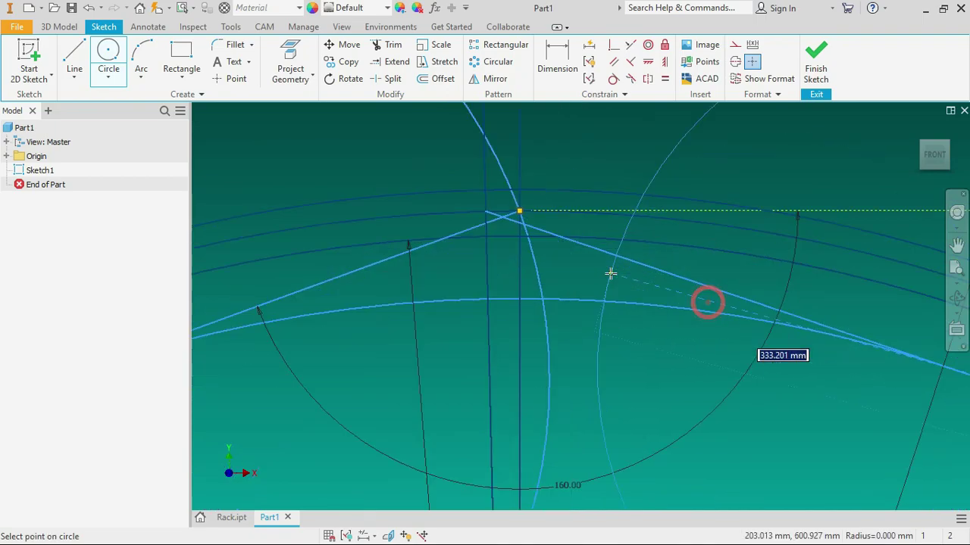
{"action": "left_click", "coordinate": [516, 245]}
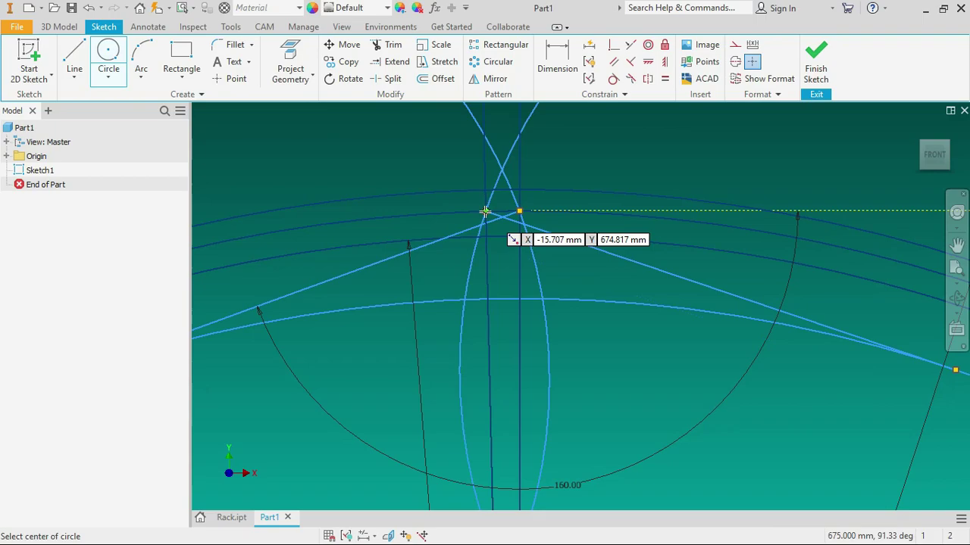
{"action": "right_click", "coordinate": [601, 182]}
{"action": "left_click", "coordinate": [654, 179]}
{"action": "scroll", "coordinate": [606, 266], "scroll_direction": "up", "scroll_amount": 3}
{"action": "scroll", "coordinate": [606, 307], "scroll_direction": "down", "scroll_amount": 4}
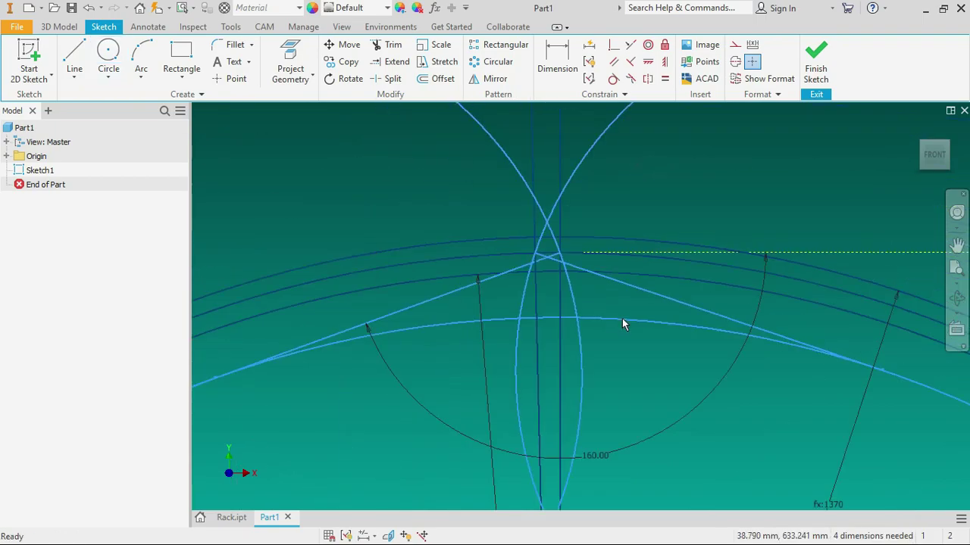
{"action": "scroll", "coordinate": [581, 210], "scroll_direction": "up", "scroll_amount": 3}
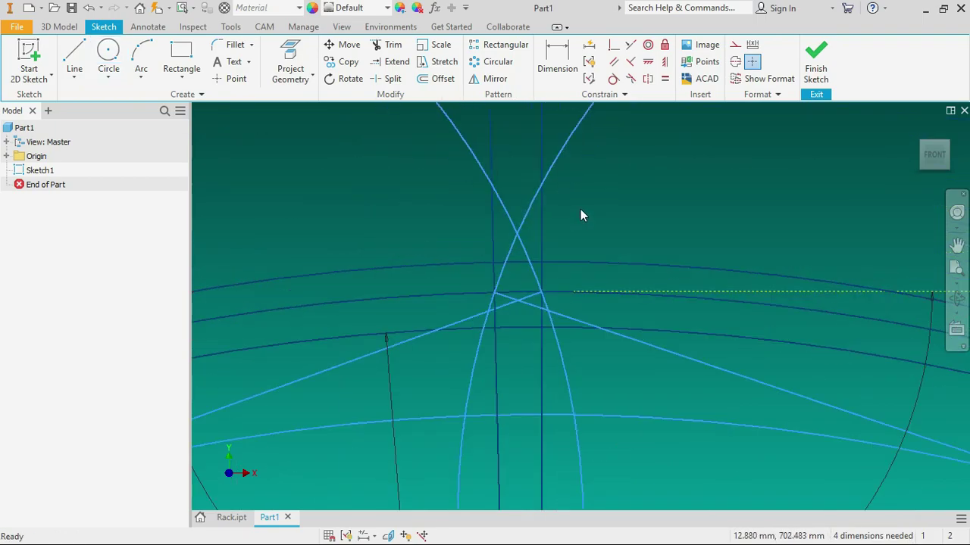
Step: Trim the flank arc pieces above the tooth tip
{"action": "left_click", "coordinate": [391, 46]}
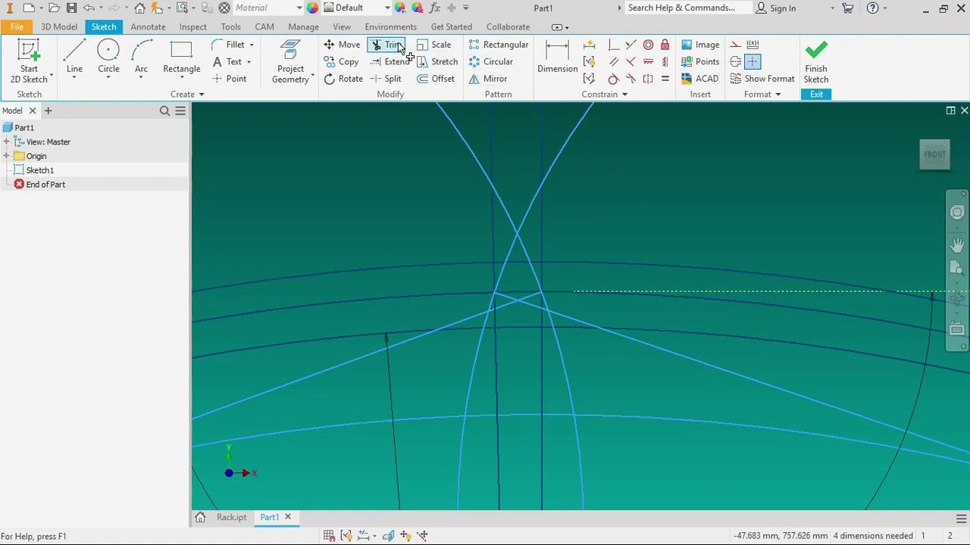
{"action": "left_click", "coordinate": [513, 219]}
{"action": "left_click", "coordinate": [523, 227]}
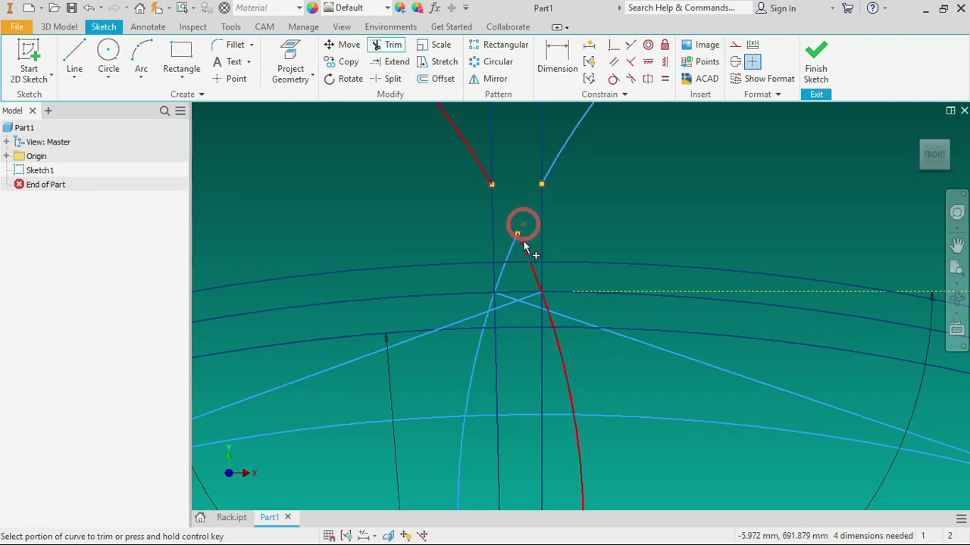
{"action": "left_click", "coordinate": [522, 242]}
{"action": "left_click", "coordinate": [509, 249]}
{"action": "scroll", "coordinate": [500, 317], "scroll_direction": "up", "scroll_amount": 5}
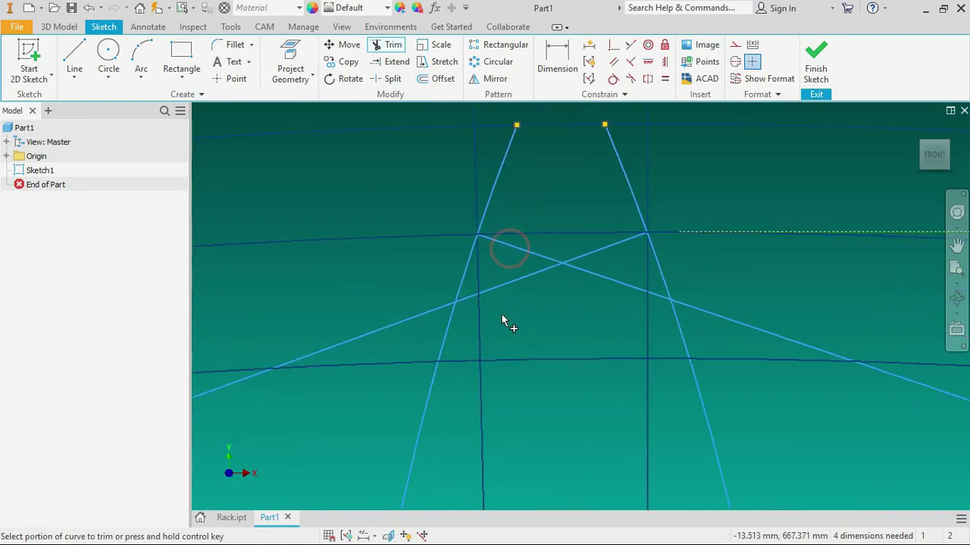
Step: Trim the bottom arc segments and both flank extensions below the root arc
{"action": "left_click", "coordinate": [466, 361]}
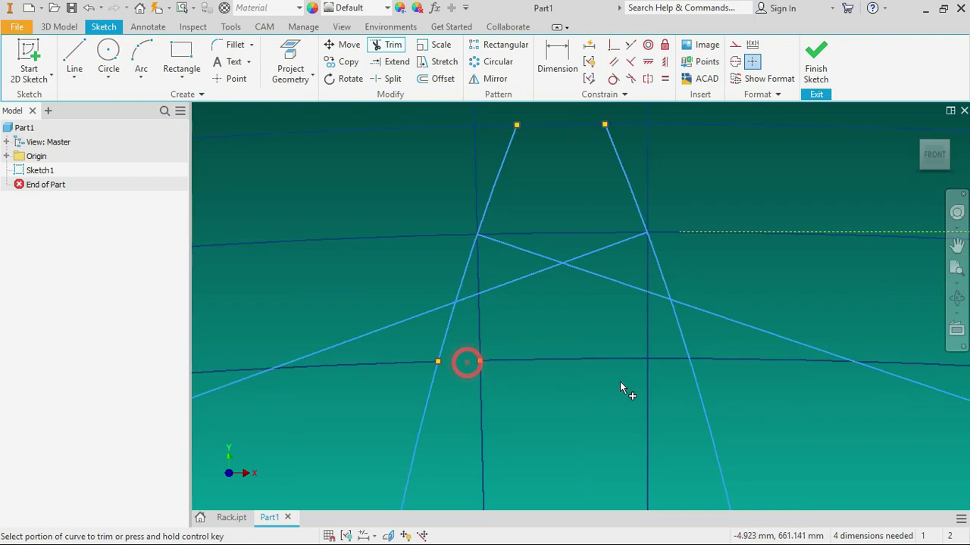
{"action": "left_click", "coordinate": [676, 364]}
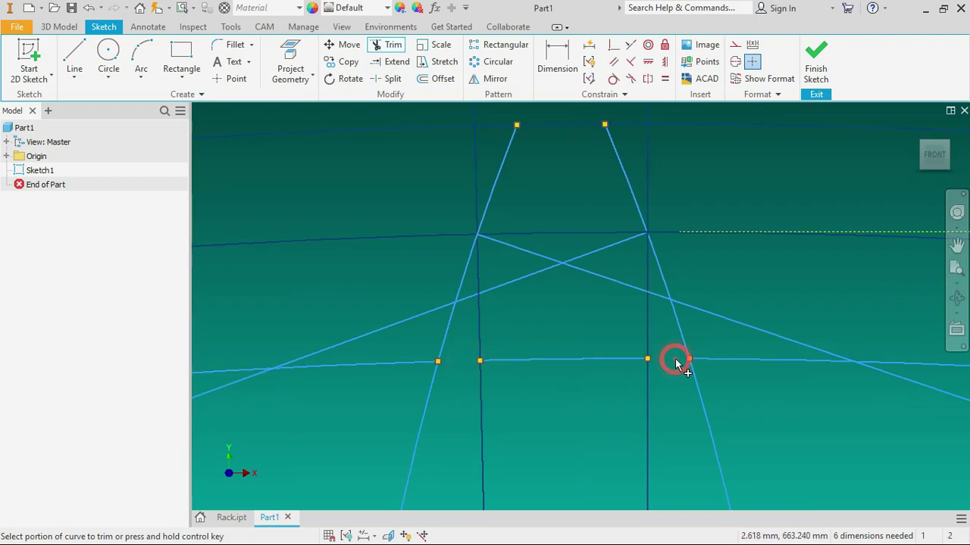
{"action": "left_click", "coordinate": [430, 394]}
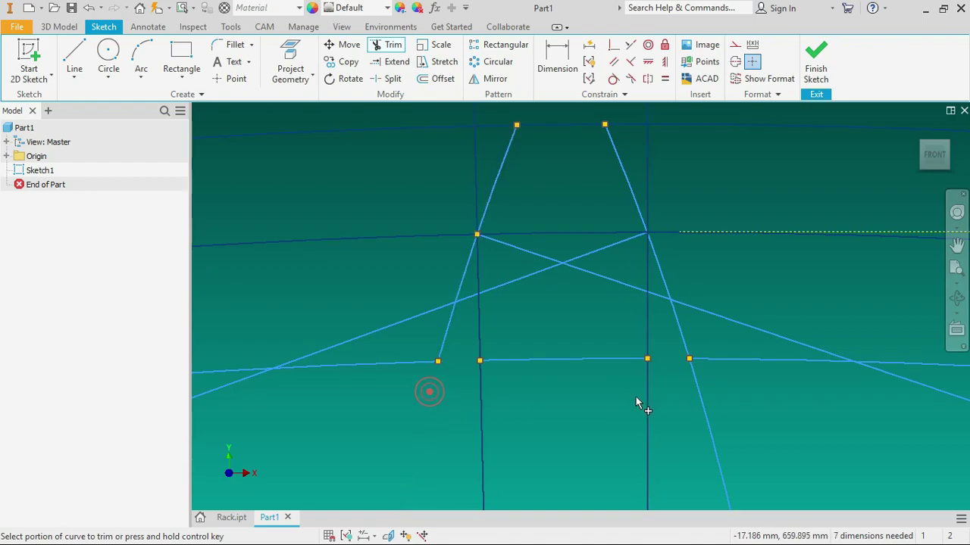
{"action": "left_click", "coordinate": [697, 386]}
{"action": "scroll", "coordinate": [703, 196], "scroll_direction": "down", "scroll_amount": 5}
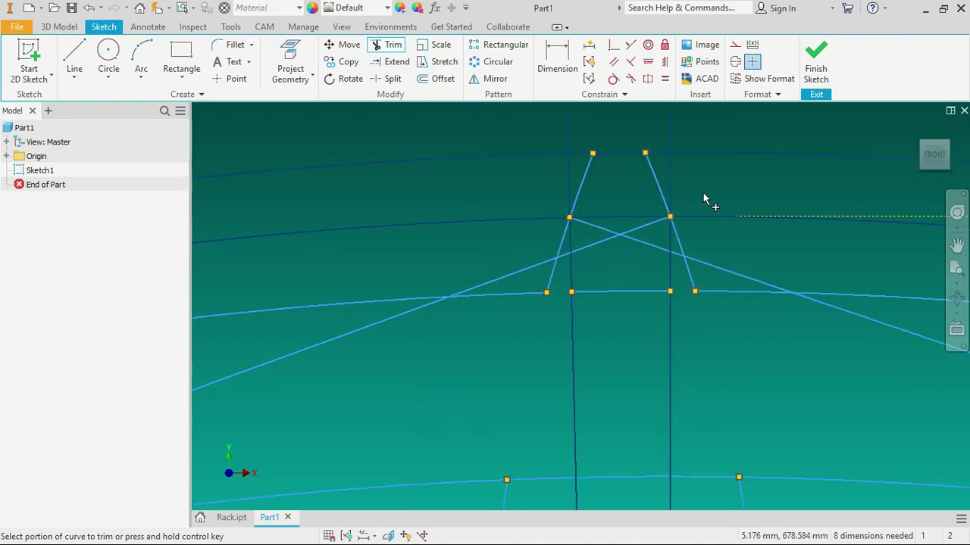
{"action": "scroll", "coordinate": [703, 197], "scroll_direction": "up", "scroll_amount": 3}
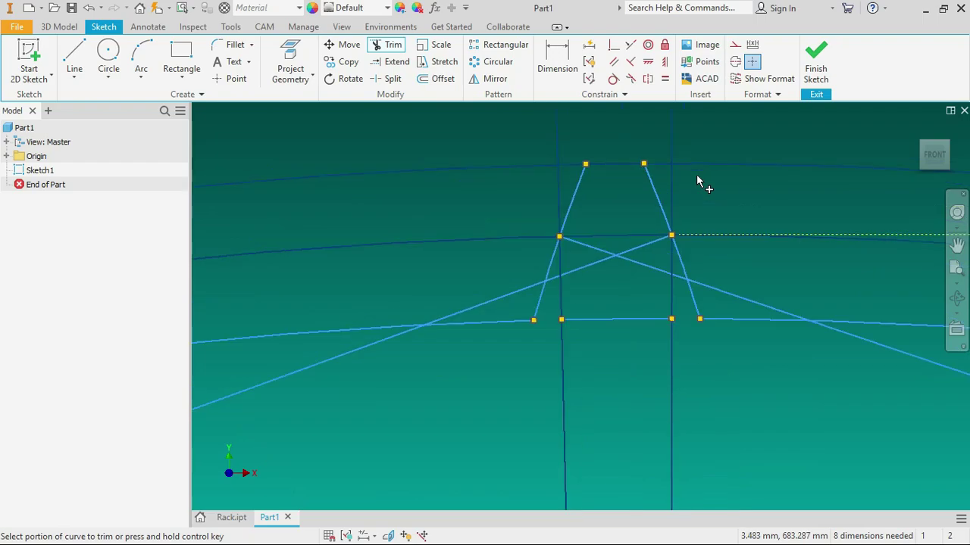
{"action": "scroll", "coordinate": [614, 337], "scroll_direction": "down", "scroll_amount": 3}
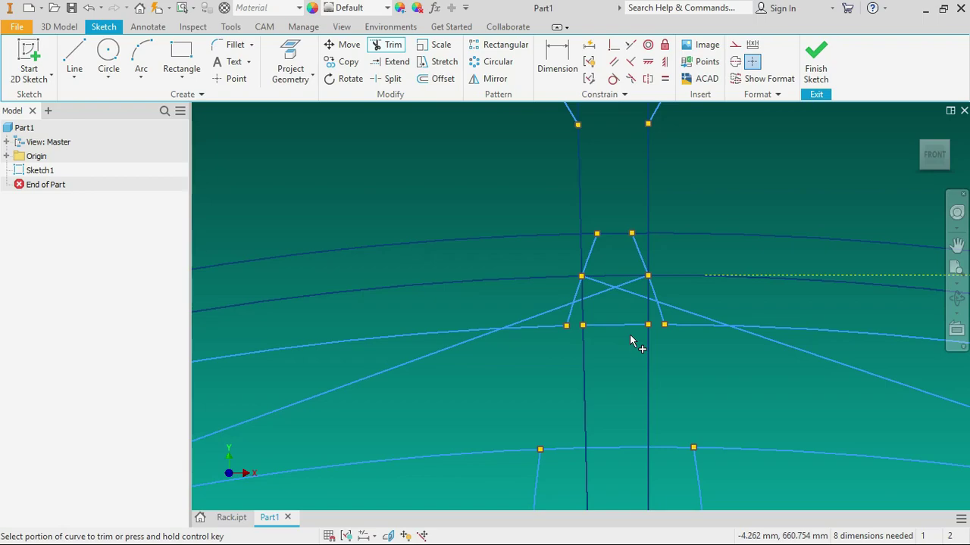
{"action": "right_click", "coordinate": [630, 335]}
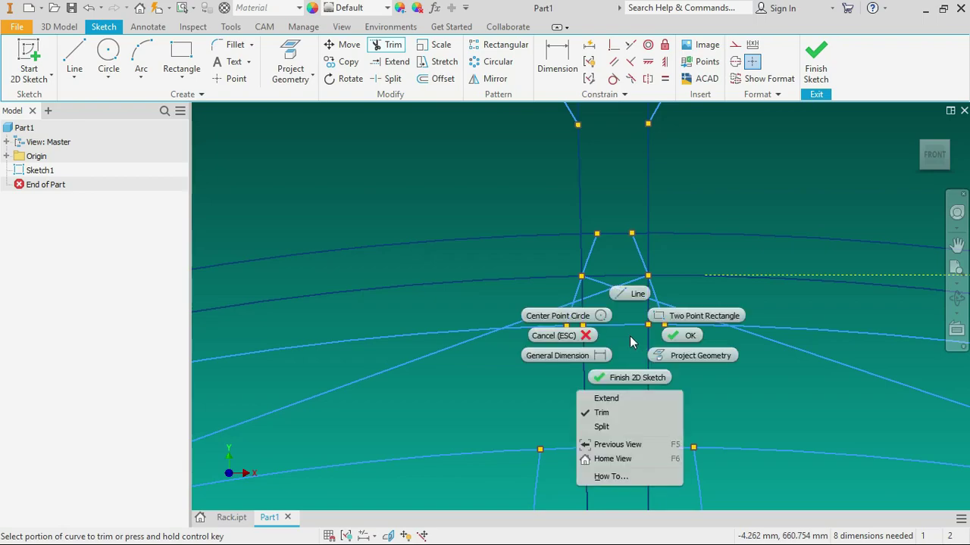
{"action": "left_click", "coordinate": [683, 335]}
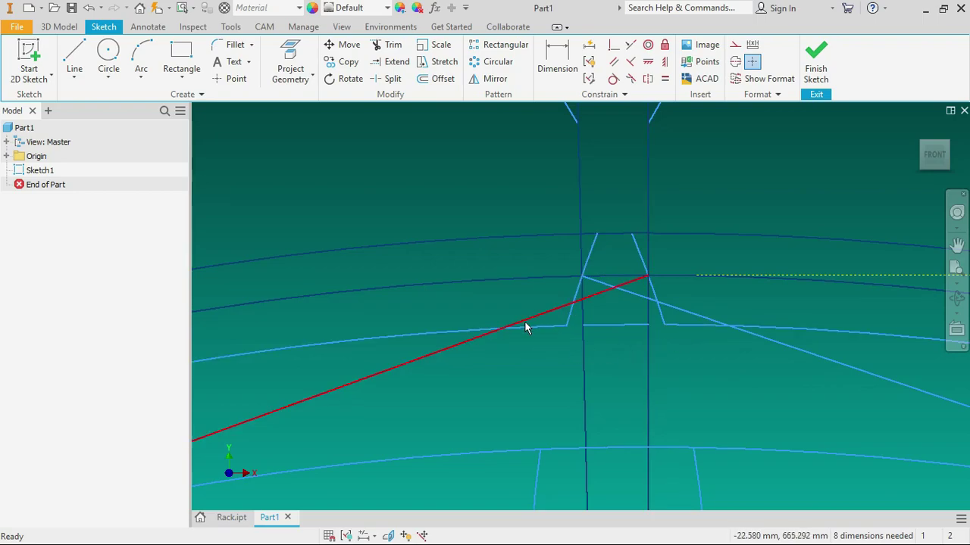
Step: Fillet the left and right root corners of the tooth with radius 0.4*10 (4 mm)
{"action": "left_click", "coordinate": [235, 47]}
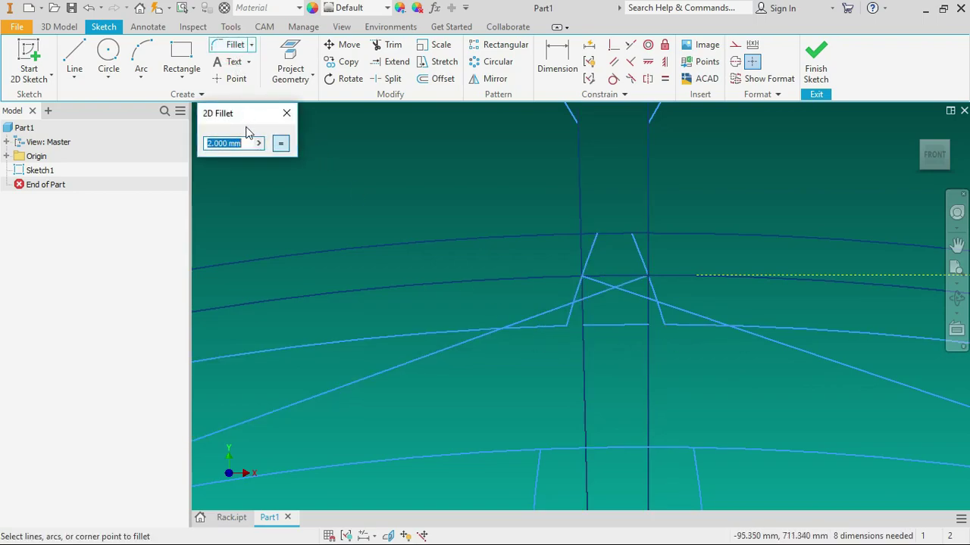
{"action": "type", "text": "0.4*10"}
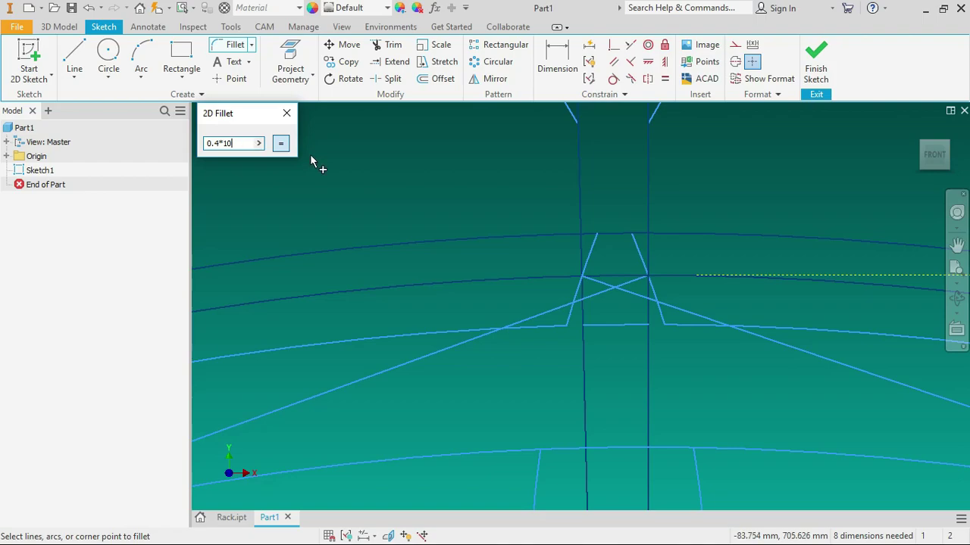
{"action": "left_click", "coordinate": [556, 326]}
{"action": "left_click", "coordinate": [659, 315]}
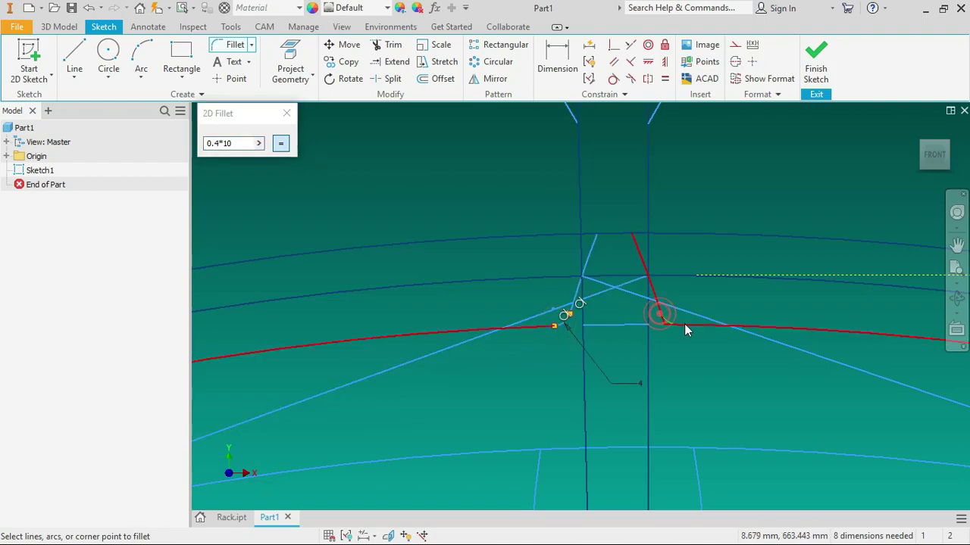
{"action": "left_click", "coordinate": [684, 324]}
{"action": "left_click", "coordinate": [287, 115]}
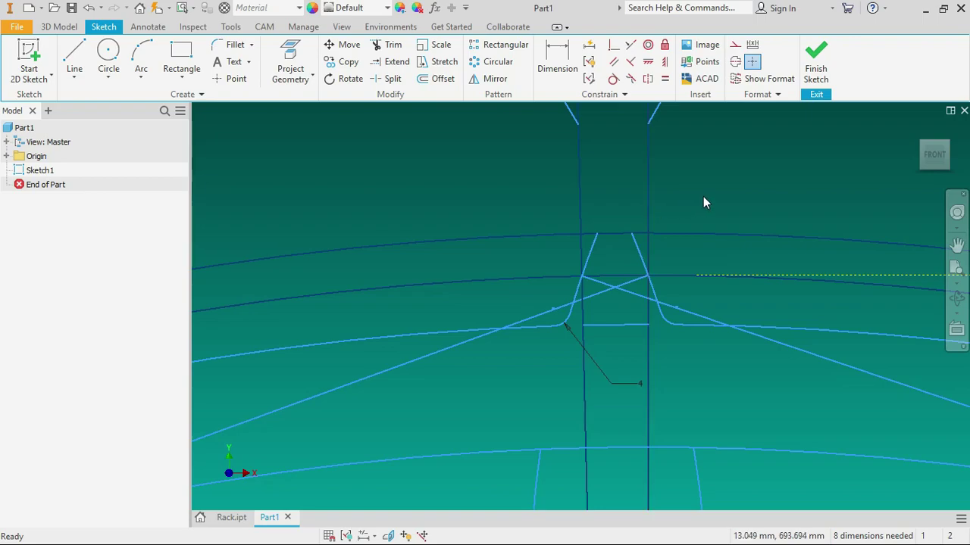
Step: Begin rotating the tooth outline, then cancel the rotation
{"action": "left_click", "coordinate": [348, 82]}
{"action": "left_click_drag", "start_coordinate": [530, 187], "coordinate": [713, 376]}
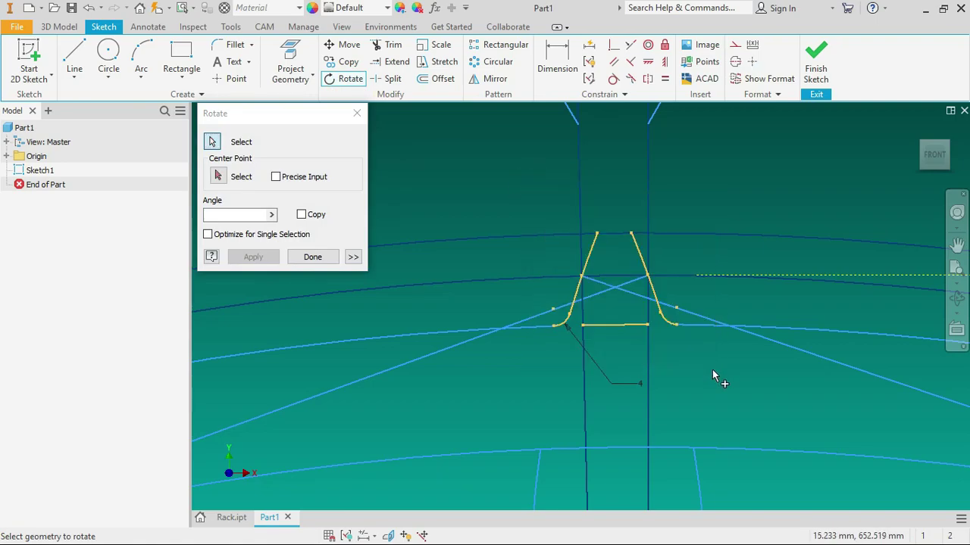
{"action": "left_click", "coordinate": [356, 113]}
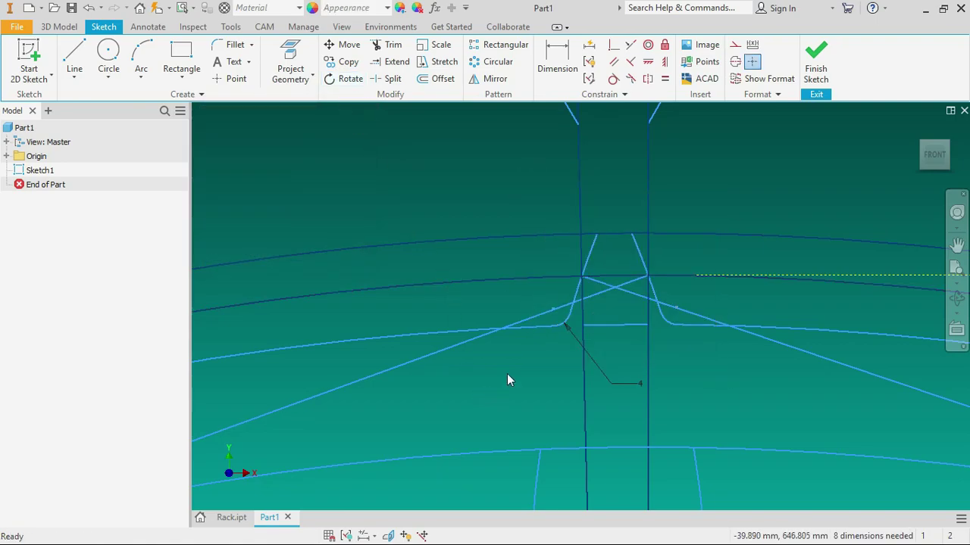
Step: Delete both long diagonal lines, then window-select the tooth outline for rotation
{"action": "left_click", "coordinate": [466, 343]}
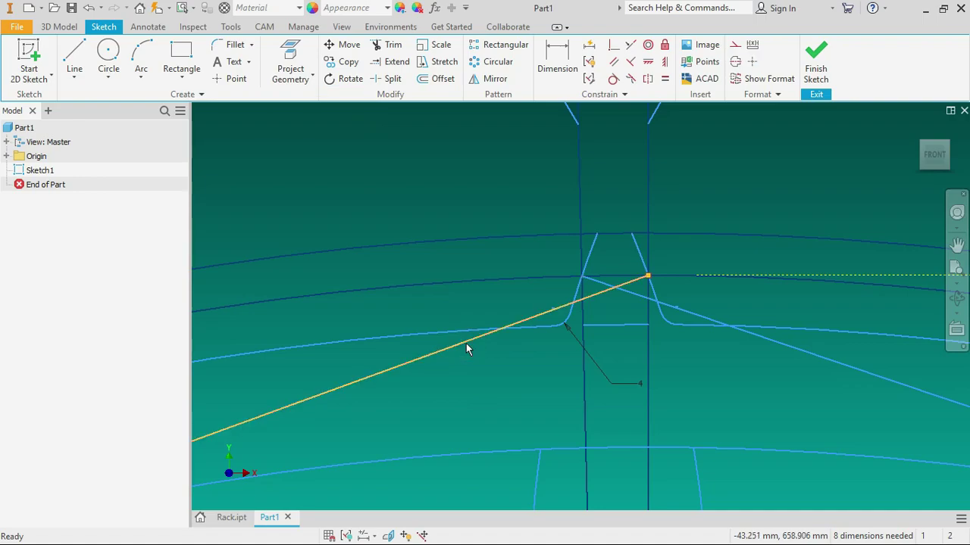
{"action": "key", "text": "Delete"}
{"action": "left_click", "coordinate": [617, 288]}
{"action": "key", "text": "Delete"}
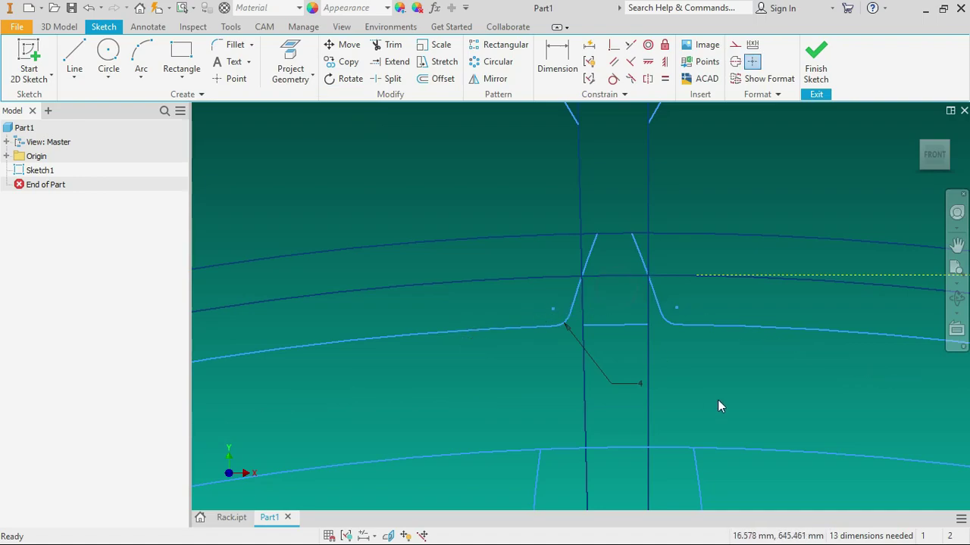
{"action": "left_click", "coordinate": [335, 83]}
{"action": "left_click_drag", "start_coordinate": [535, 197], "coordinate": [709, 375]}
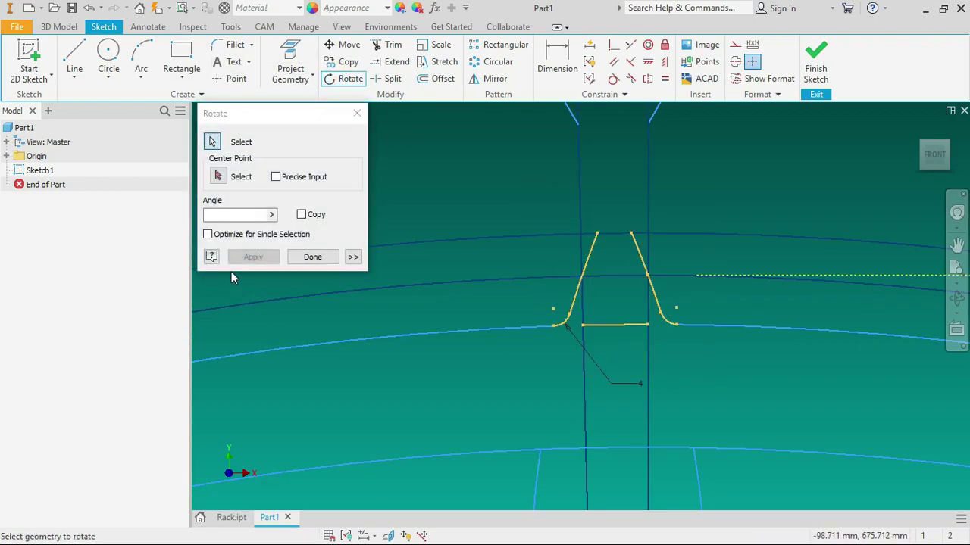
Step: Set the gear centre as the rotation pivot, allowing blocking constraints to be removed
{"action": "left_click", "coordinate": [218, 177]}
{"action": "scroll", "coordinate": [666, 203], "scroll_direction": "up", "scroll_amount": 5}
{"action": "scroll", "coordinate": [550, 219], "scroll_direction": "up", "scroll_amount": 2}
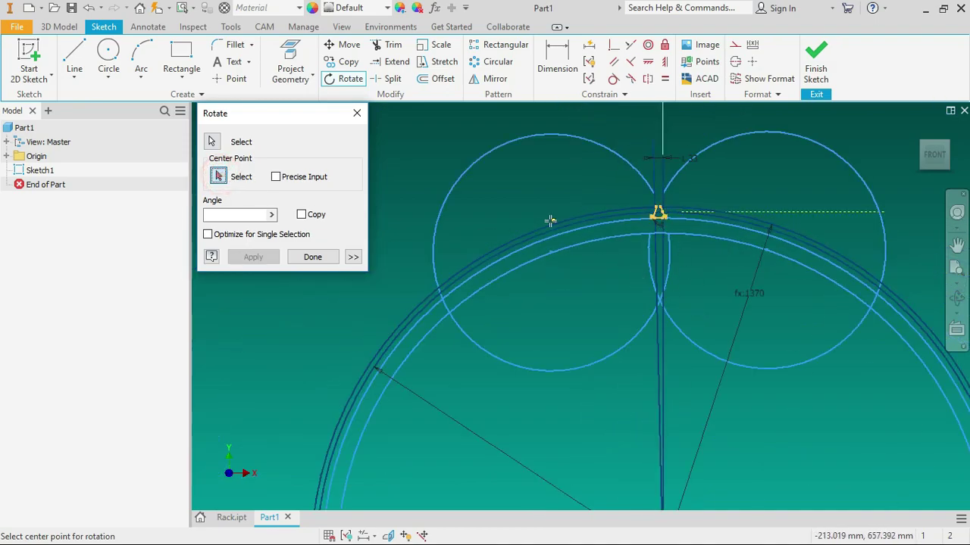
{"action": "scroll", "coordinate": [532, 216], "scroll_direction": "up", "scroll_amount": 2}
{"action": "scroll", "coordinate": [552, 275], "scroll_direction": "up", "scroll_amount": 1}
{"action": "scroll", "coordinate": [574, 320], "scroll_direction": "down", "scroll_amount": 3}
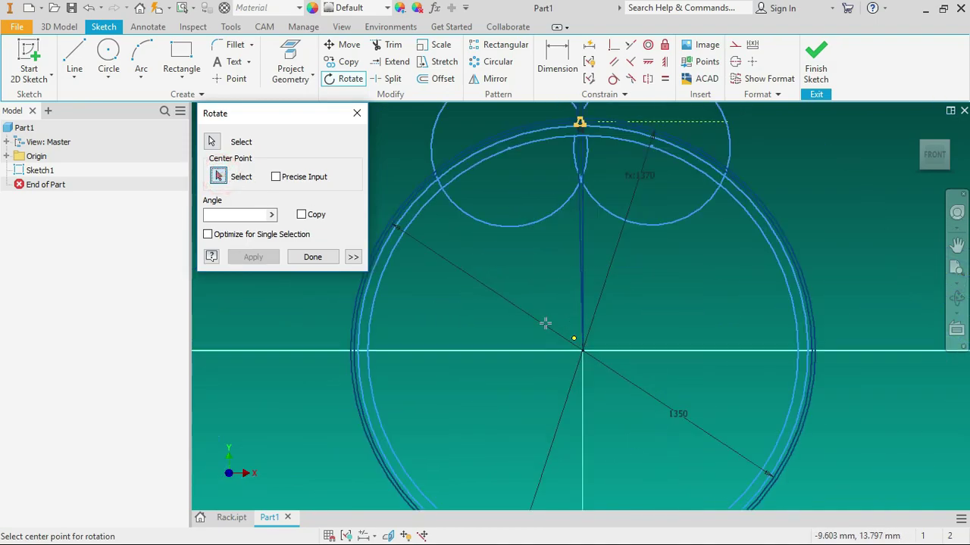
{"action": "left_click", "coordinate": [582, 350]}
{"action": "left_click", "coordinate": [424, 307]}
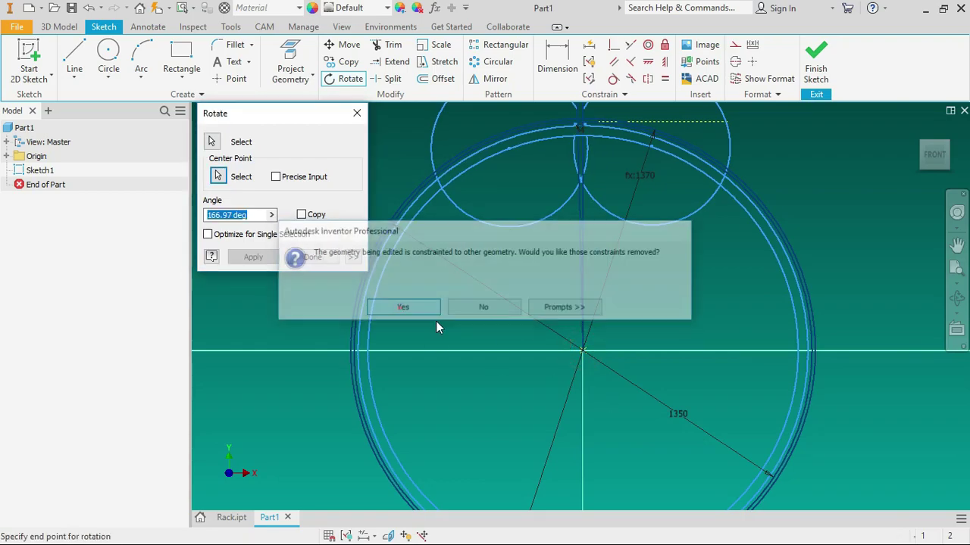
Step: Apply a -(360/135/2/2) degree rotation, dismiss the failure message and close Rotate
{"action": "scroll", "coordinate": [596, 390], "scroll_direction": "down", "scroll_amount": 2}
{"action": "scroll", "coordinate": [596, 389], "scroll_direction": "down", "scroll_amount": 2}
{"action": "scroll", "coordinate": [568, 299], "scroll_direction": "up", "scroll_amount": 2}
{"action": "scroll", "coordinate": [562, 287], "scroll_direction": "up", "scroll_amount": 4}
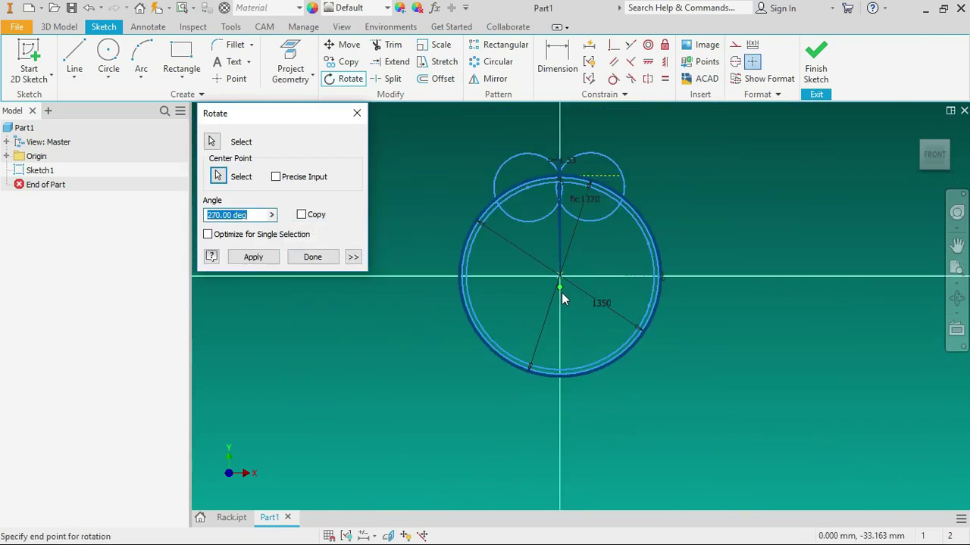
{"action": "scroll", "coordinate": [553, 161], "scroll_direction": "down", "scroll_amount": 3}
{"action": "scroll", "coordinate": [553, 159], "scroll_direction": "down", "scroll_amount": 3}
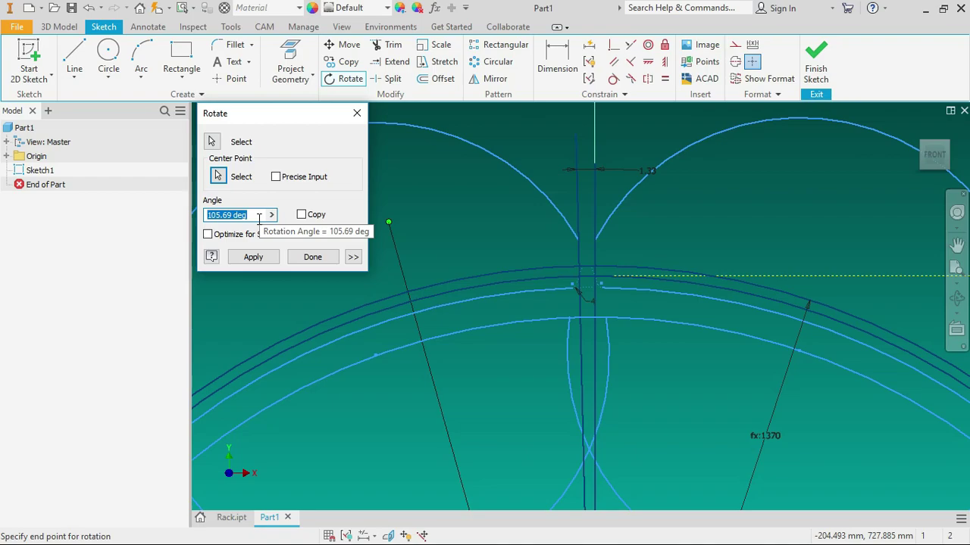
{"action": "key", "text": "BackSpace"}
{"action": "type", "text": "-(360/135/2/2"}
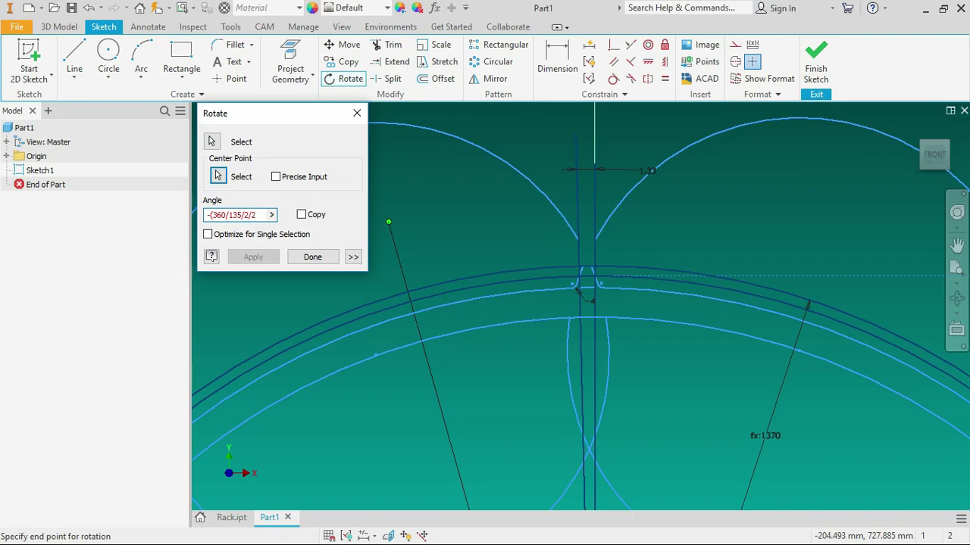
{"action": "type", "text": ")"}
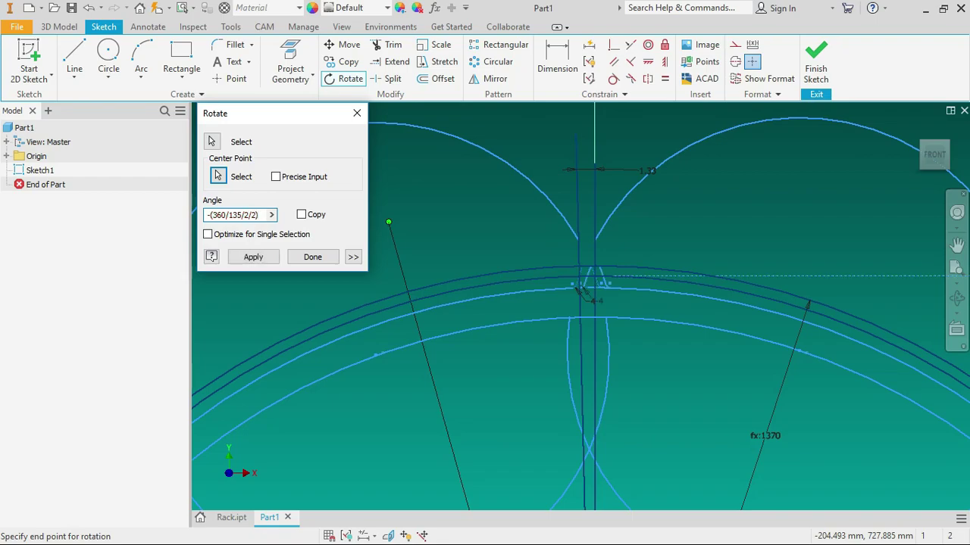
{"action": "left_click", "coordinate": [265, 261]}
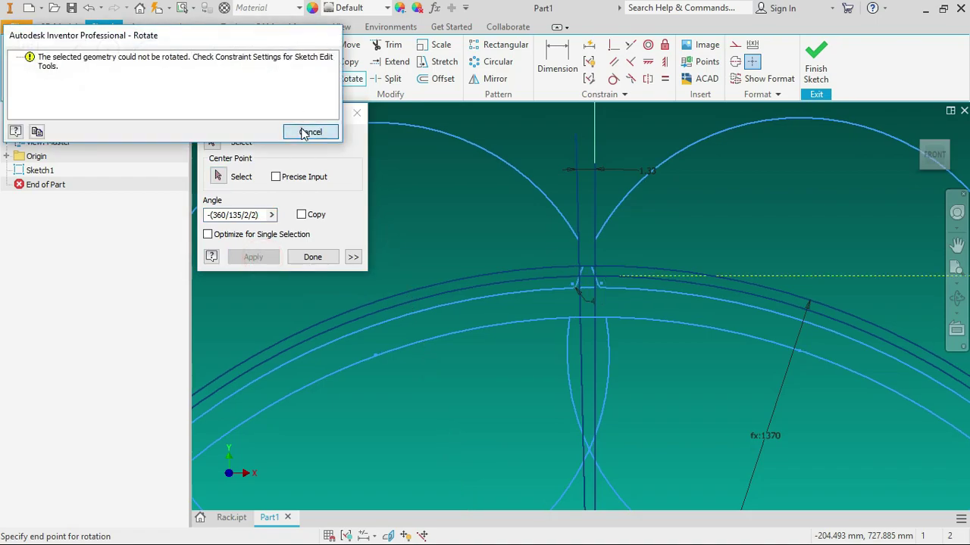
{"action": "left_click", "coordinate": [303, 133]}
{"action": "left_click", "coordinate": [312, 257]}
Step: Delete the coincident constraints at the left flank top and left fillet end
{"action": "scroll", "coordinate": [553, 306], "scroll_direction": "up", "scroll_amount": 3}
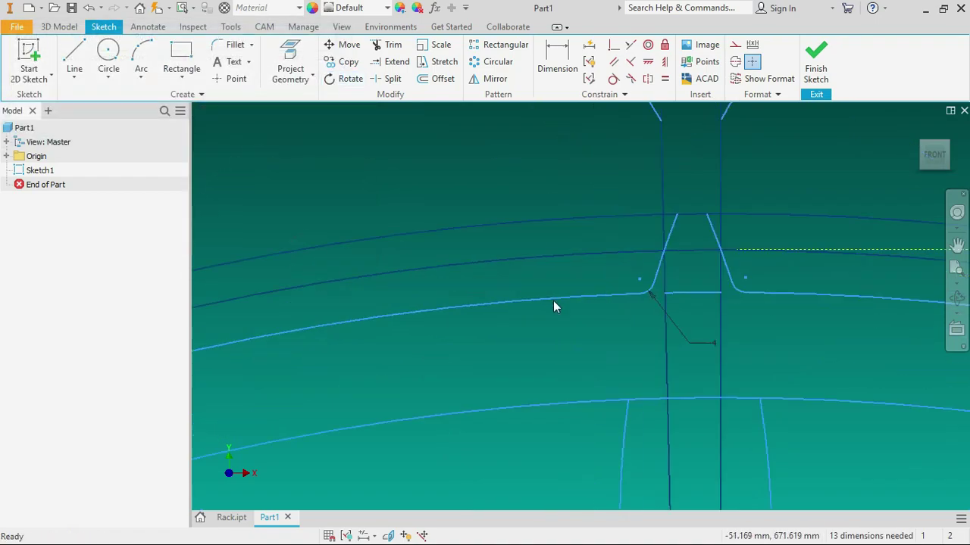
{"action": "scroll", "coordinate": [534, 310], "scroll_direction": "down", "scroll_amount": 3}
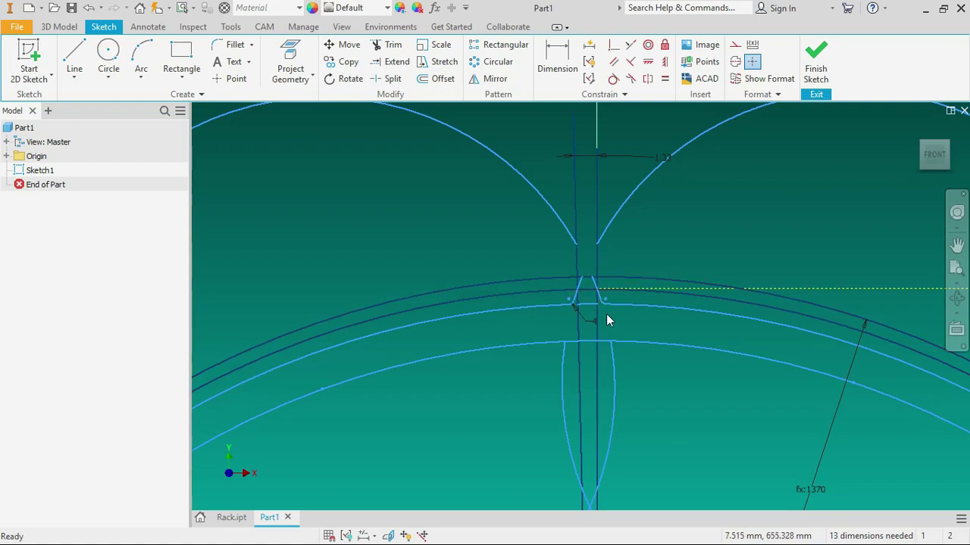
{"action": "scroll", "coordinate": [610, 318], "scroll_direction": "up", "scroll_amount": 3}
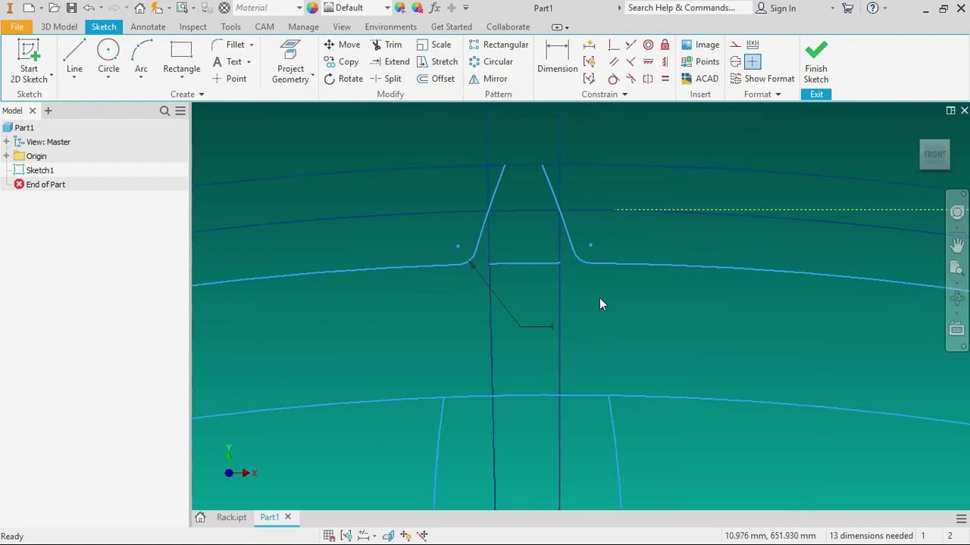
{"action": "left_click", "coordinate": [503, 165]}
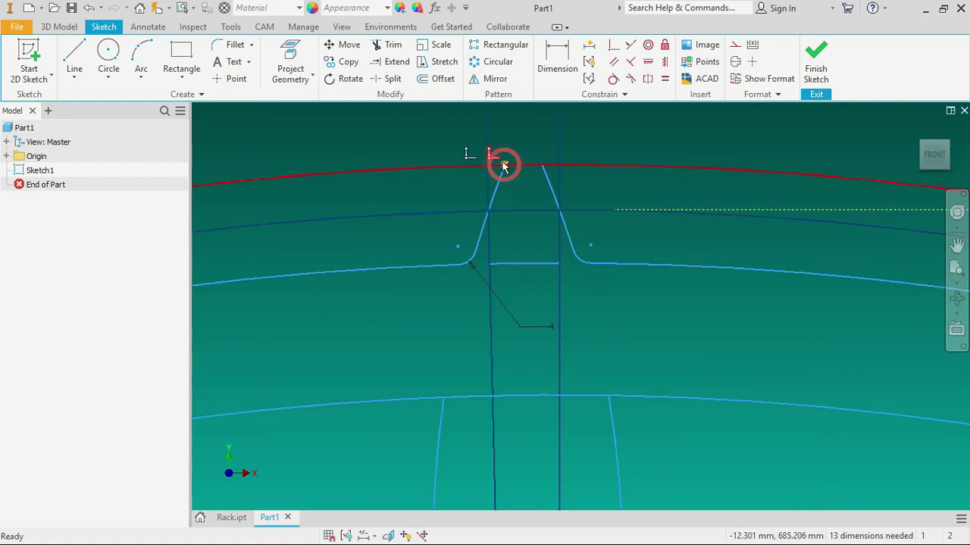
{"action": "right_click", "coordinate": [498, 161]}
{"action": "left_click", "coordinate": [500, 118]}
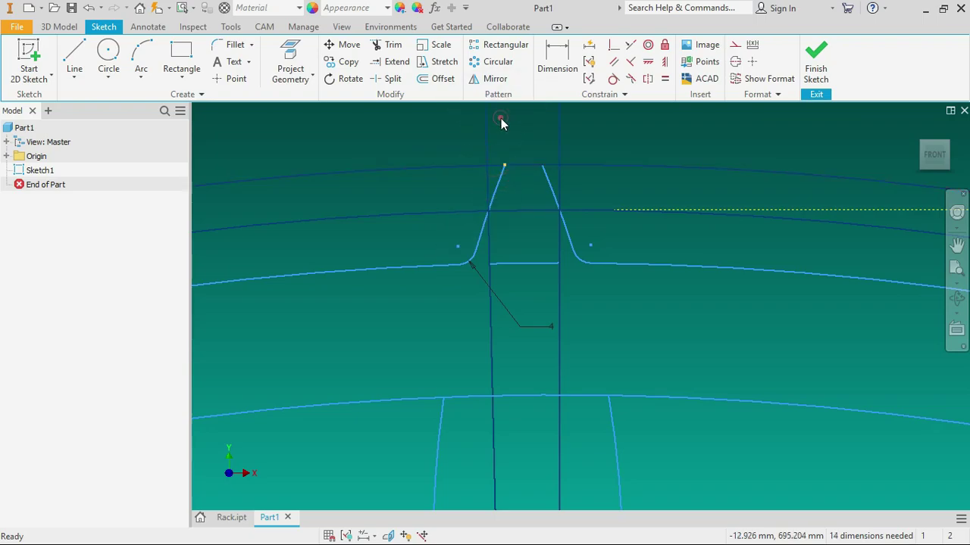
{"action": "left_click", "coordinate": [504, 164]}
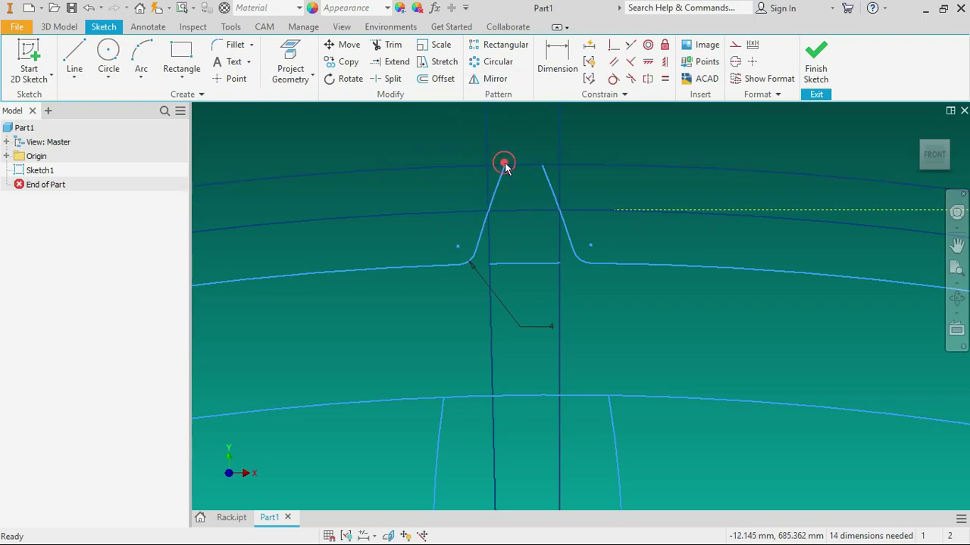
{"action": "left_click", "coordinate": [469, 264]}
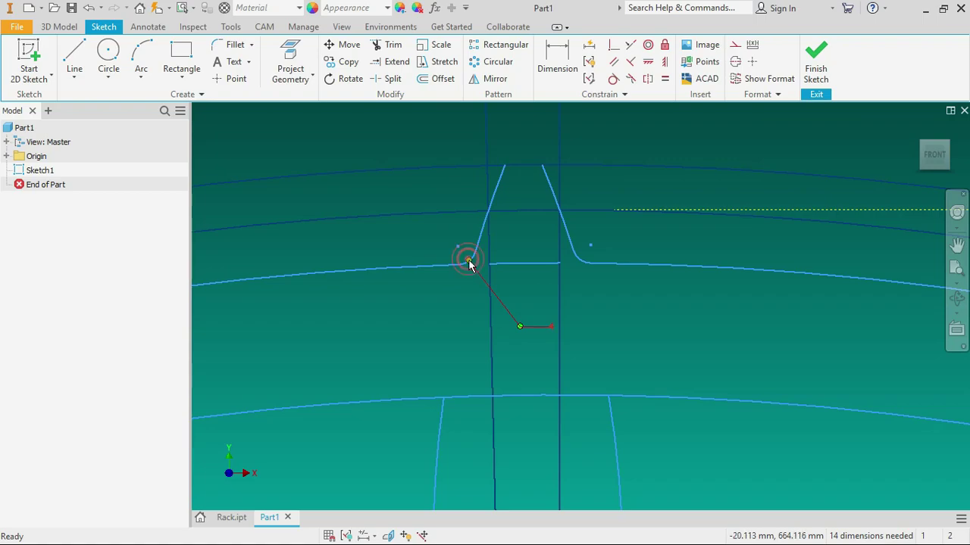
{"action": "left_click", "coordinate": [458, 265]}
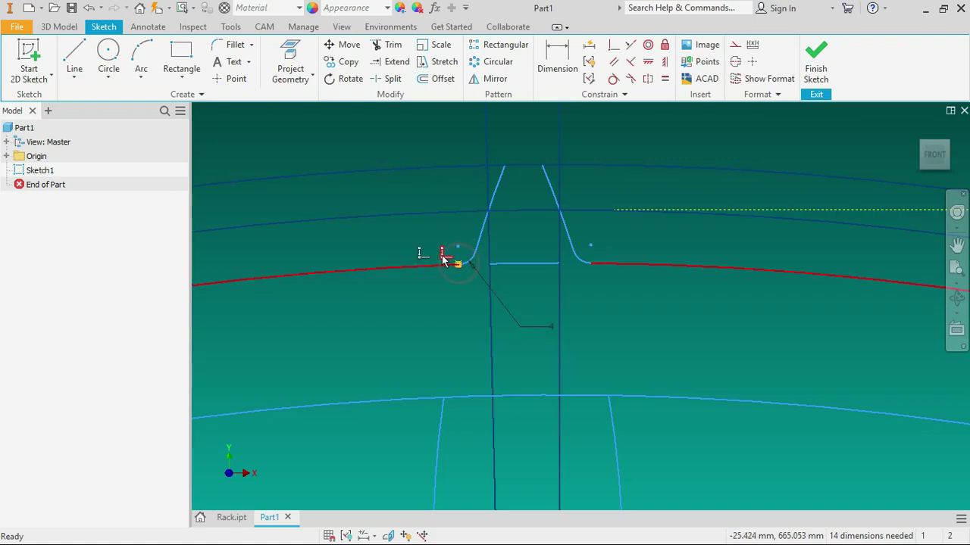
{"action": "right_click", "coordinate": [445, 258]}
{"action": "left_click", "coordinate": [440, 210]}
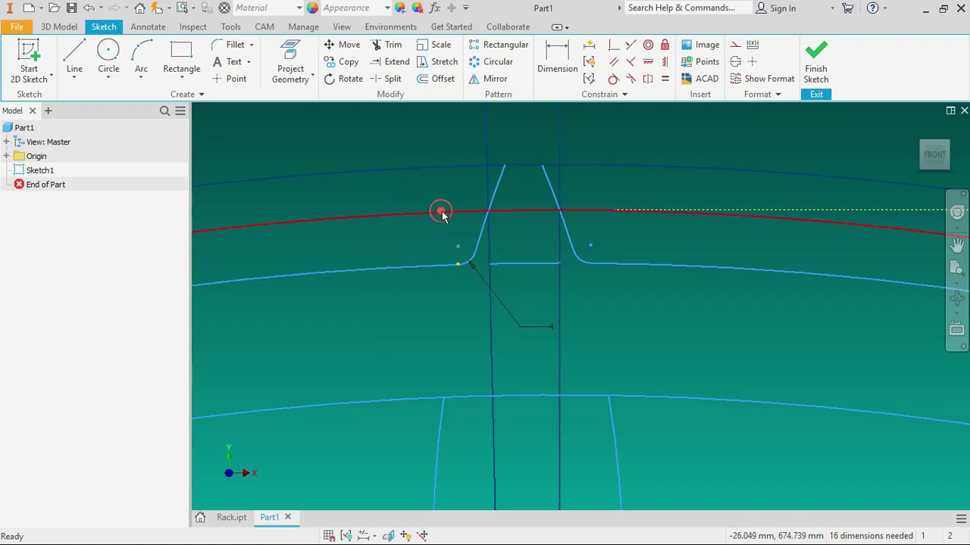
Step: Delete the constraints at the right flank top and right fillet end
{"action": "left_click", "coordinate": [541, 164]}
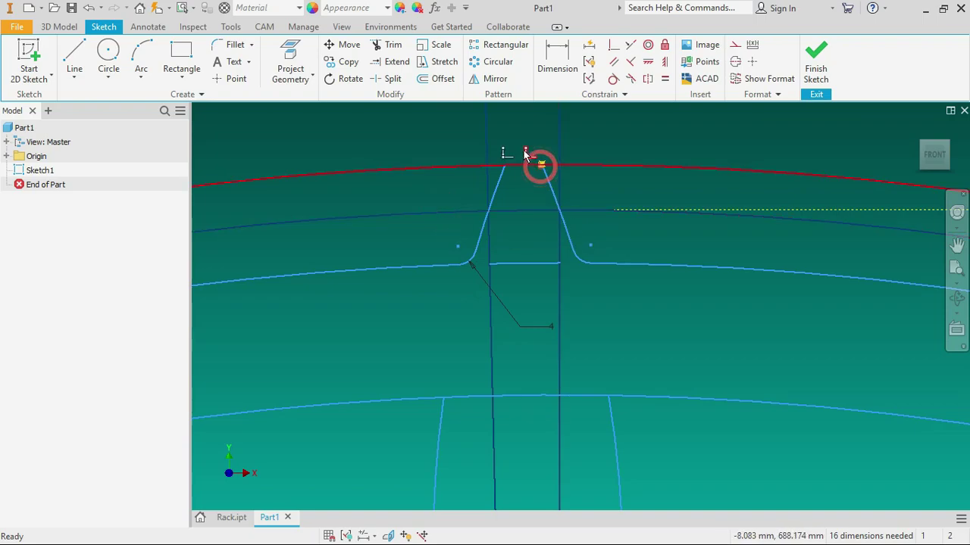
{"action": "right_click", "coordinate": [522, 152]}
{"action": "left_click", "coordinate": [519, 110]}
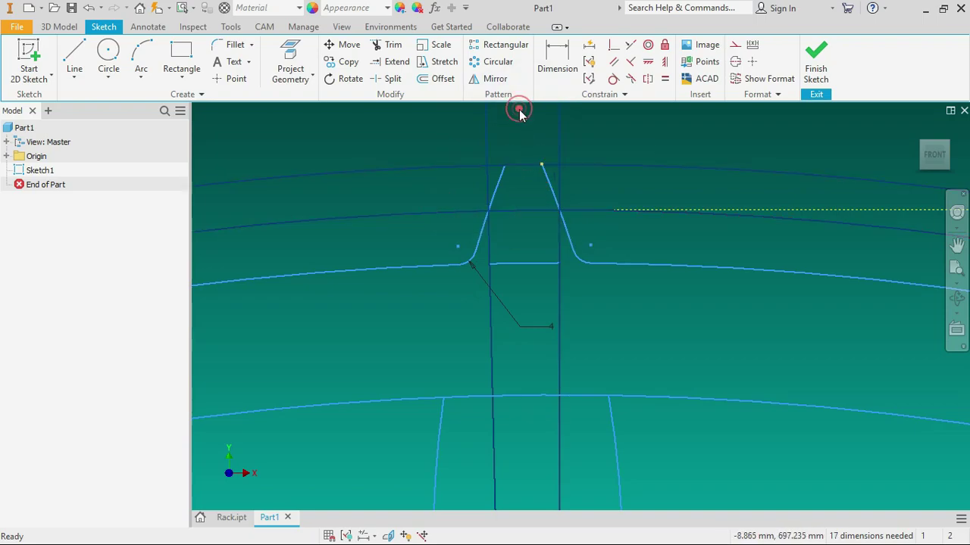
{"action": "left_click", "coordinate": [587, 261]}
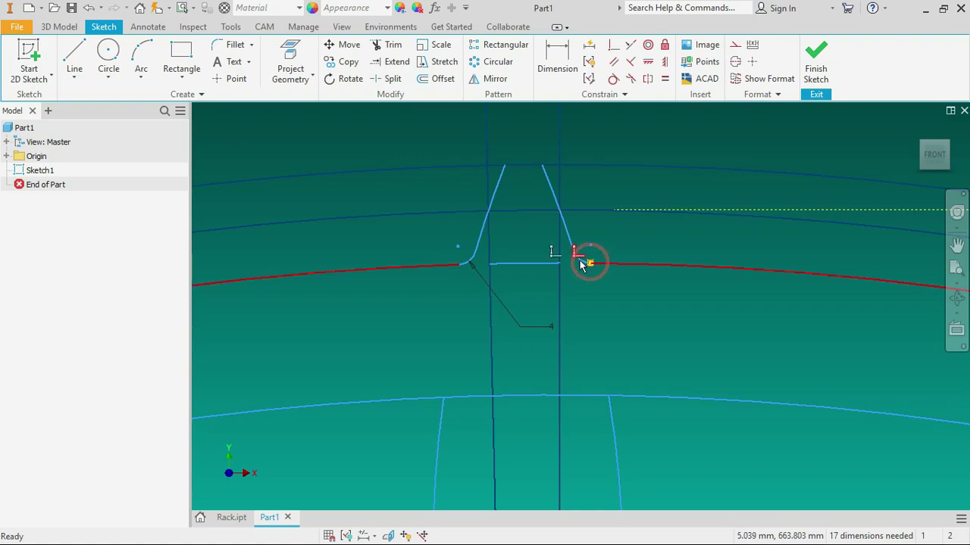
{"action": "left_click", "coordinate": [573, 217]}
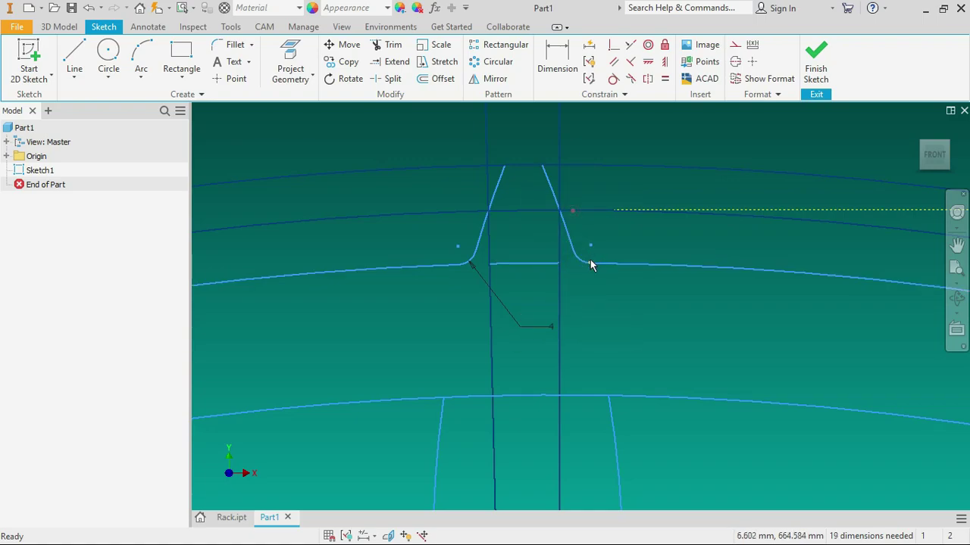
Step: Remove the coincident constraints where the right flank crosses the arc
{"action": "left_click", "coordinate": [559, 210]}
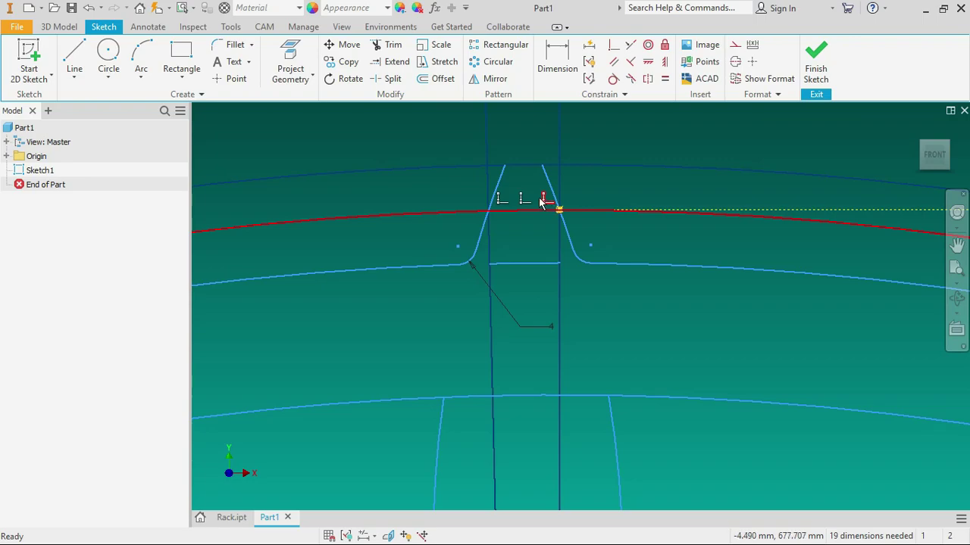
{"action": "right_click", "coordinate": [544, 202]}
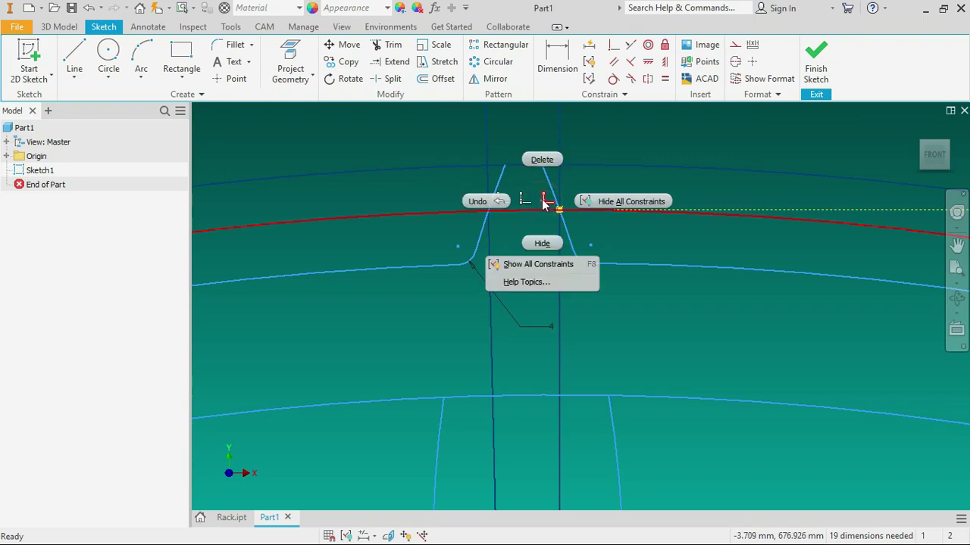
{"action": "left_click", "coordinate": [553, 163]}
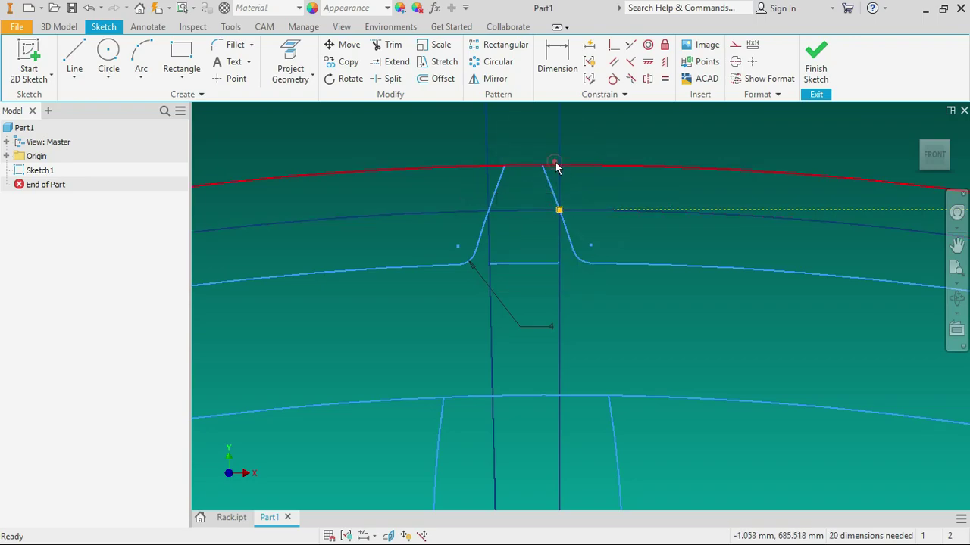
{"action": "left_click", "coordinate": [489, 209]}
{"action": "left_click", "coordinate": [558, 213]}
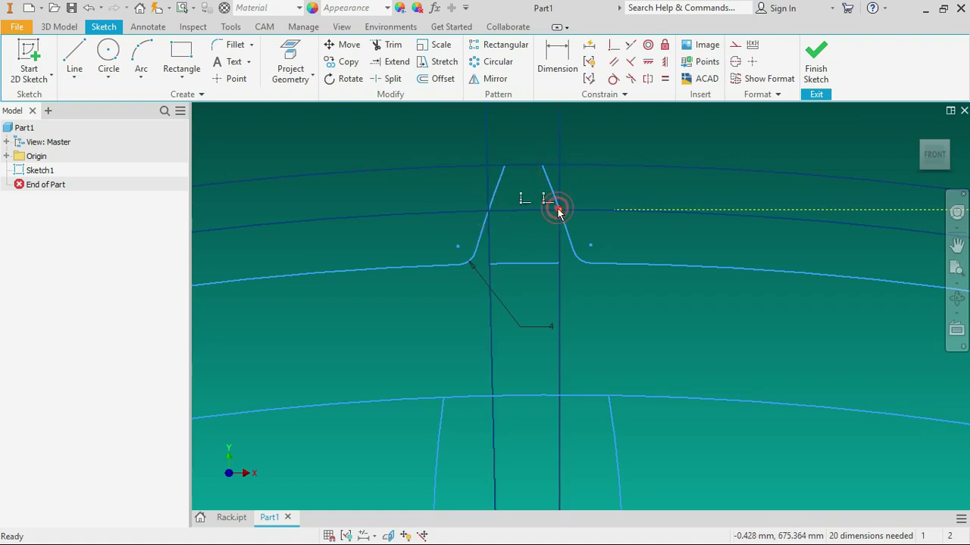
{"action": "right_click", "coordinate": [542, 198]}
{"action": "left_click", "coordinate": [540, 155]}
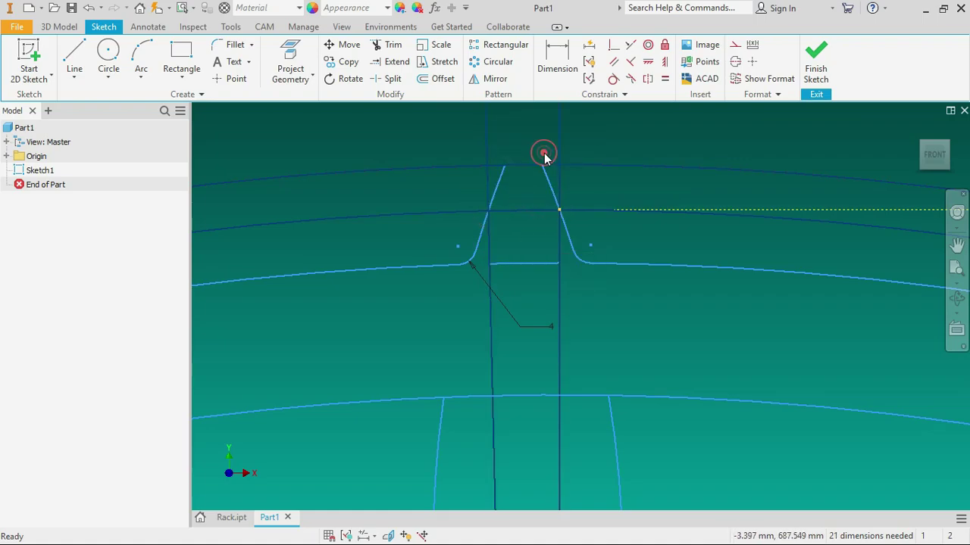
{"action": "left_click", "coordinate": [558, 208]}
{"action": "left_click", "coordinate": [622, 183]}
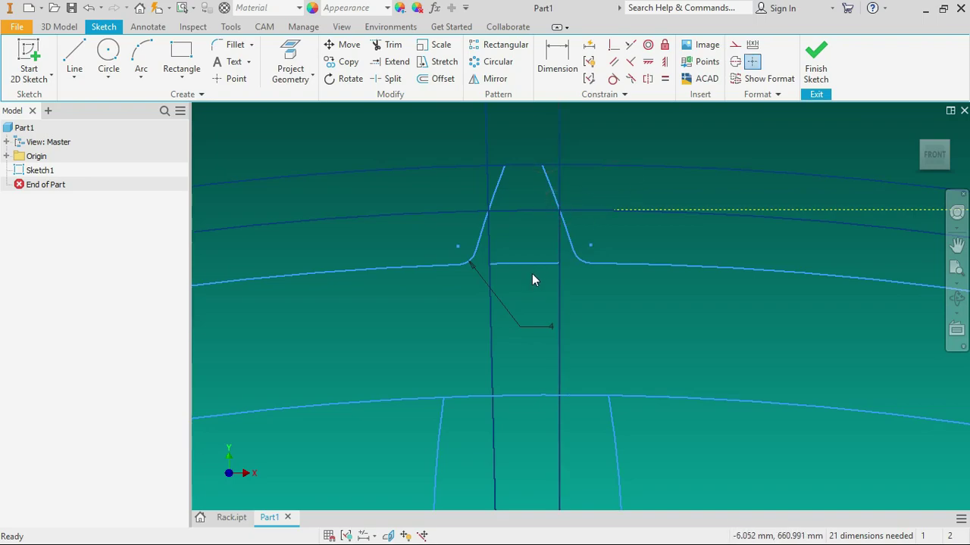
{"action": "scroll", "coordinate": [669, 187], "scroll_direction": "up", "scroll_amount": 1}
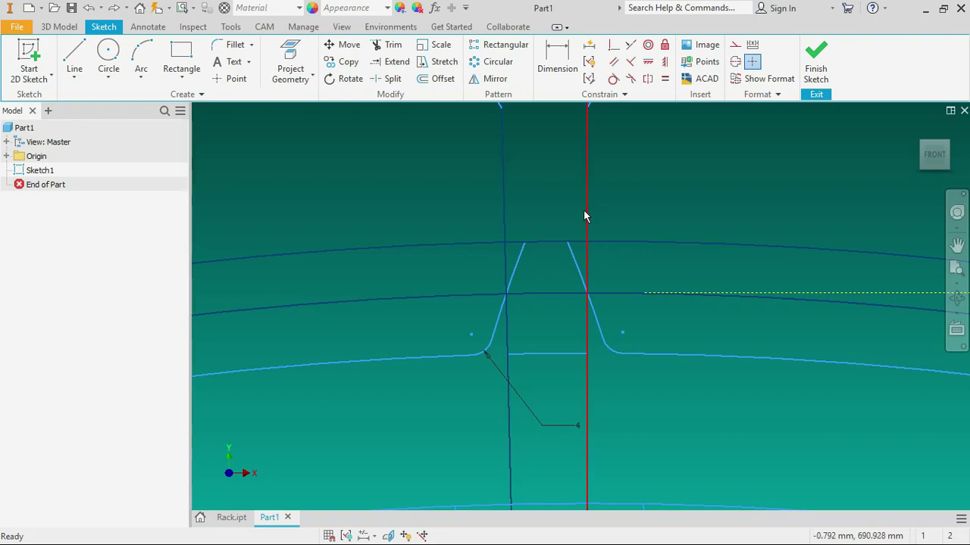
Step: Select both tooth flanks and both fillets for rotation
{"action": "left_click", "coordinate": [350, 80]}
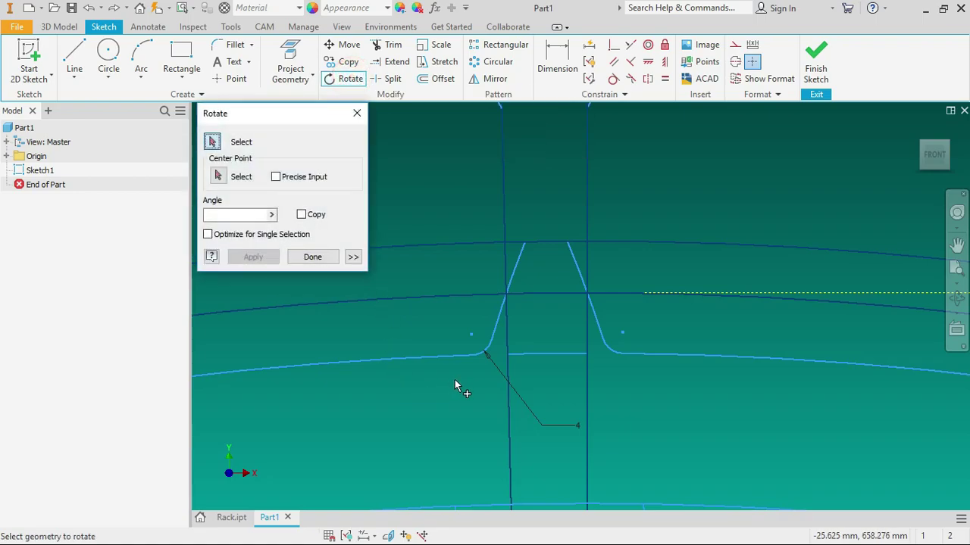
{"action": "left_click", "coordinate": [513, 271]}
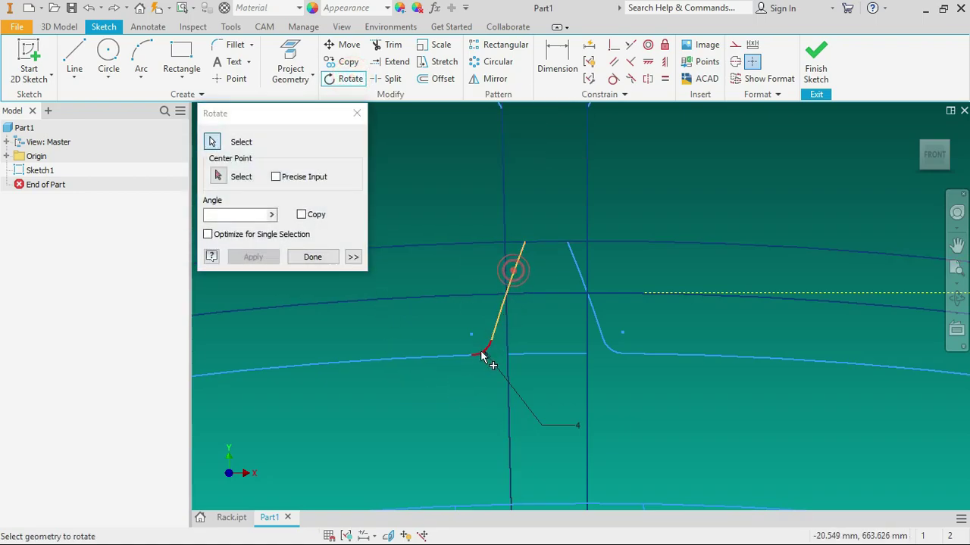
{"action": "left_click", "coordinate": [482, 350]}
{"action": "left_click", "coordinate": [576, 269]}
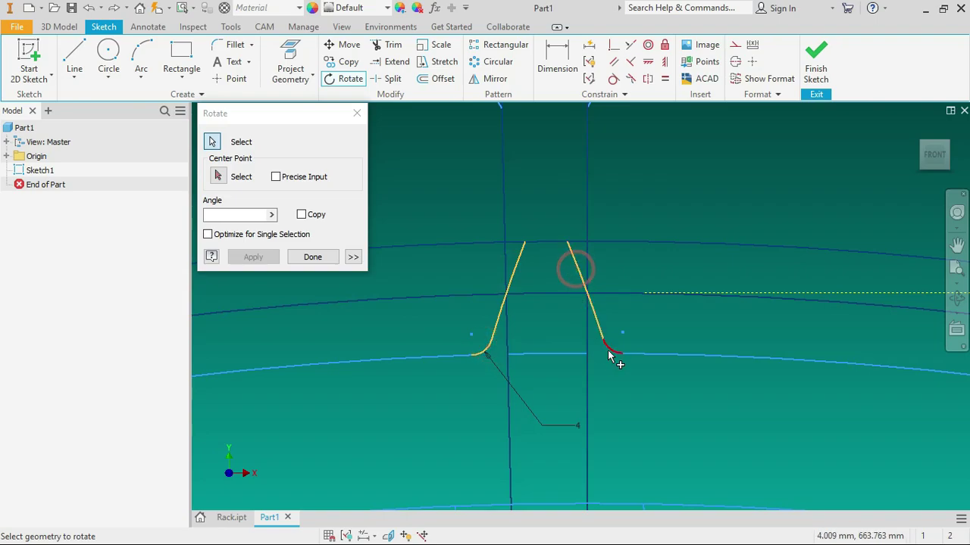
{"action": "left_click", "coordinate": [607, 349]}
Step: Set the gear centre as rotation centre, allowing constraints to be removed
{"action": "left_click", "coordinate": [218, 174]}
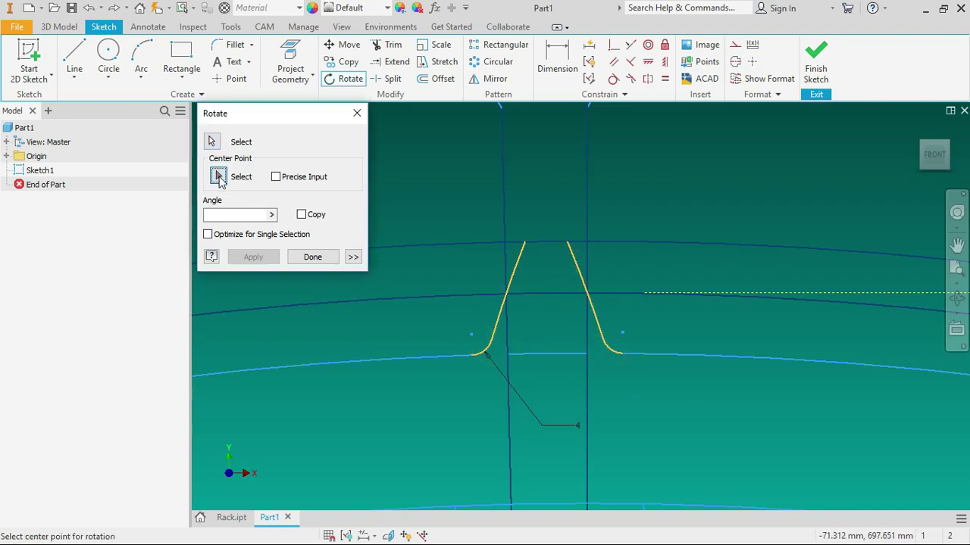
{"action": "scroll", "coordinate": [670, 205], "scroll_direction": "down", "scroll_amount": 2}
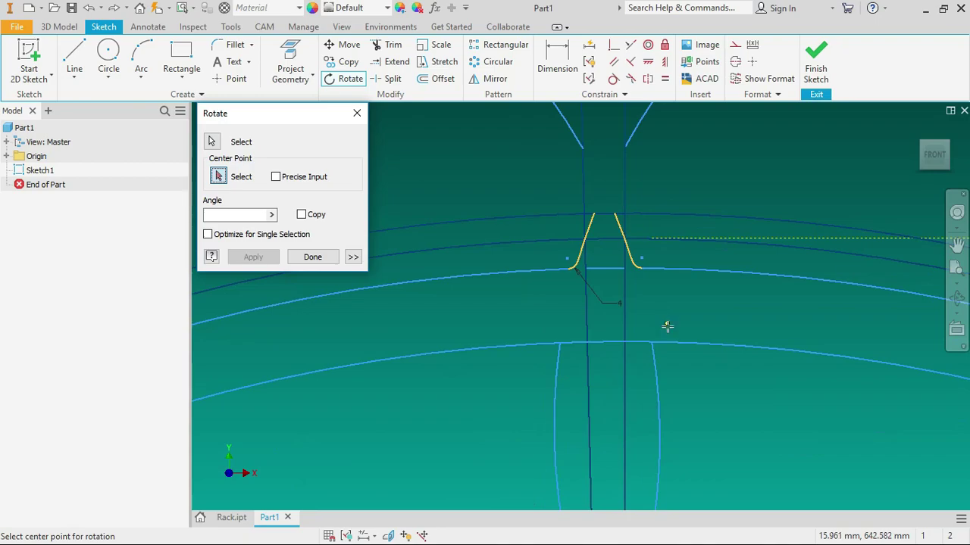
{"action": "scroll", "coordinate": [663, 322], "scroll_direction": "down", "scroll_amount": 3}
{"action": "scroll", "coordinate": [671, 341], "scroll_direction": "up", "scroll_amount": 2}
{"action": "scroll", "coordinate": [660, 323], "scroll_direction": "down", "scroll_amount": 2}
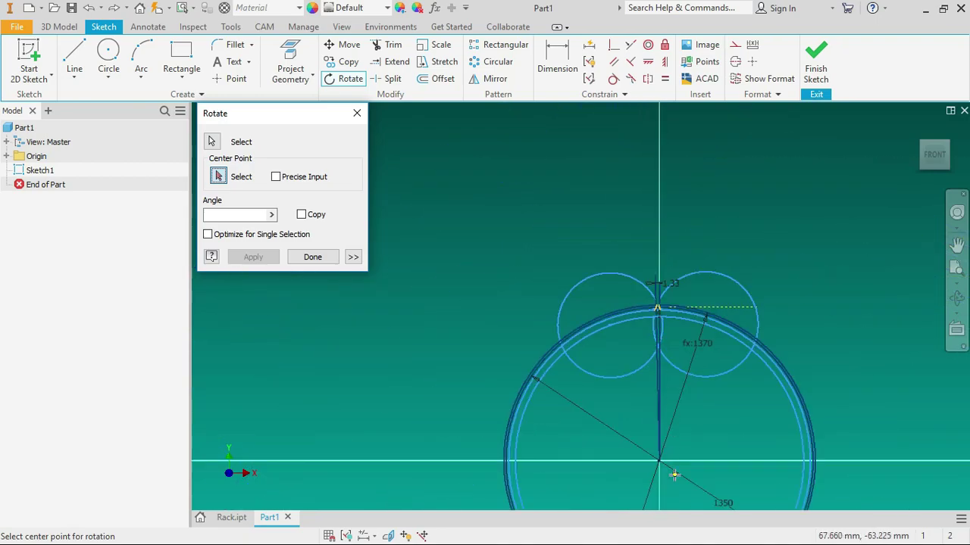
{"action": "scroll", "coordinate": [672, 472], "scroll_direction": "up", "scroll_amount": 3}
{"action": "left_click", "coordinate": [618, 424]}
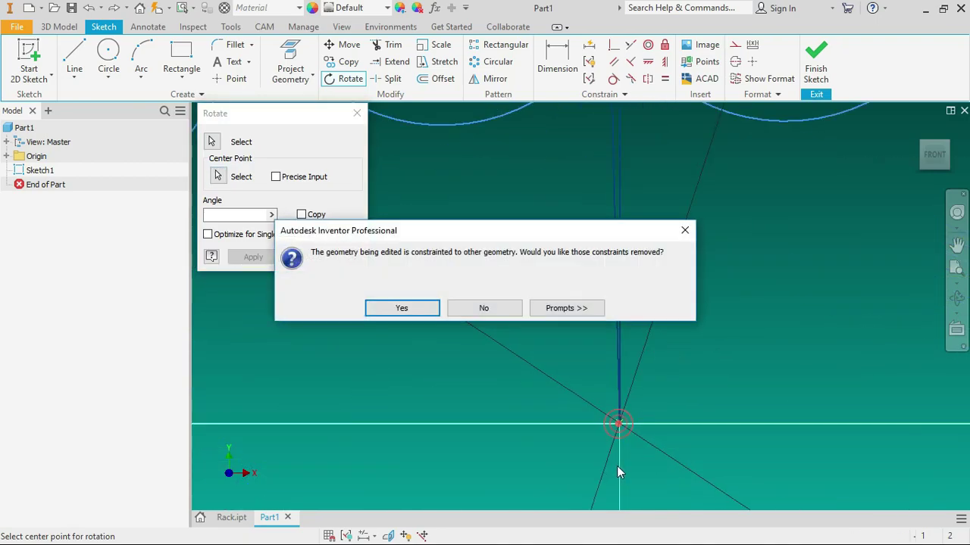
{"action": "left_click", "coordinate": [388, 307]}
Step: Rotate the selected tooth geometry by -(360/135/2/2) degrees
{"action": "scroll", "coordinate": [552, 449], "scroll_direction": "down", "scroll_amount": 3}
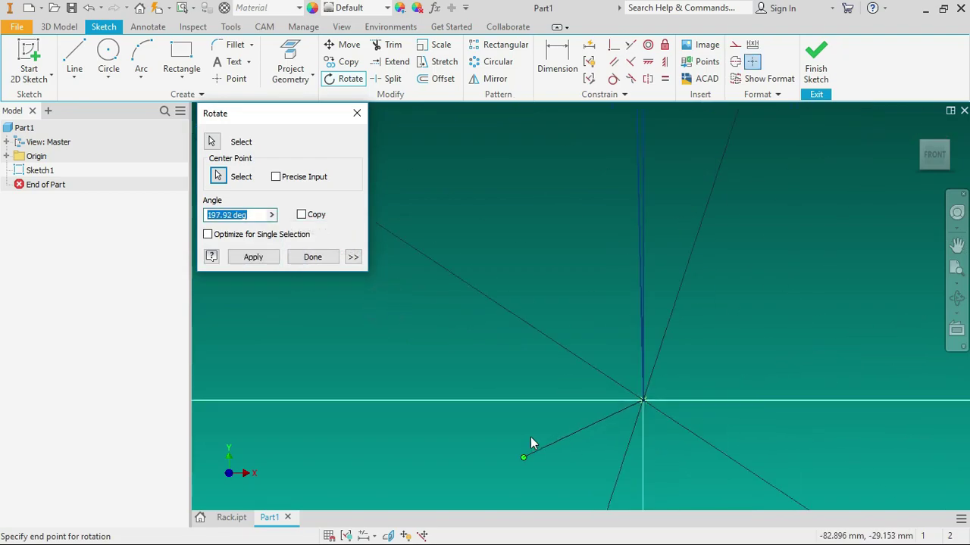
{"action": "scroll", "coordinate": [530, 437], "scroll_direction": "up", "scroll_amount": 2}
{"action": "scroll", "coordinate": [546, 244], "scroll_direction": "up", "scroll_amount": 2}
{"action": "scroll", "coordinate": [546, 245], "scroll_direction": "up", "scroll_amount": 2}
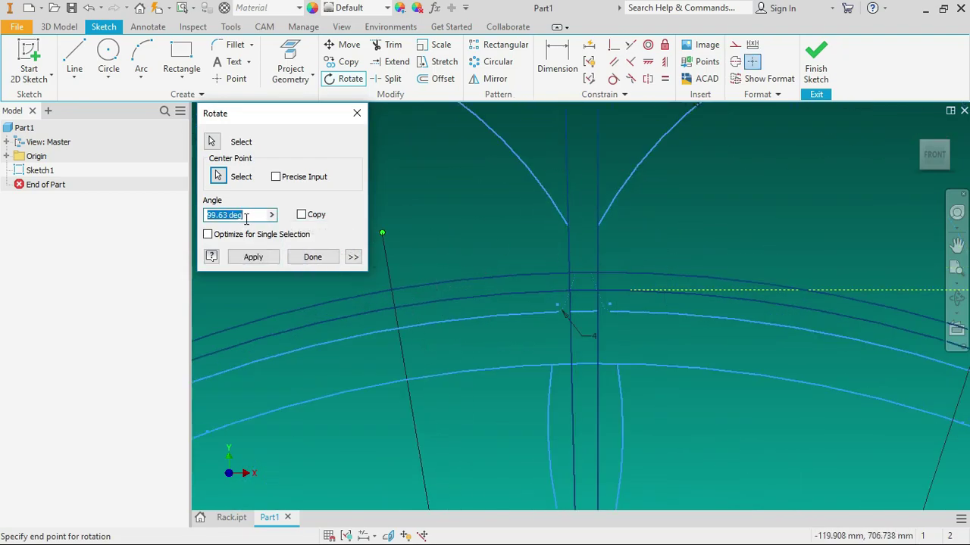
{"action": "type", "text": "-(360"}
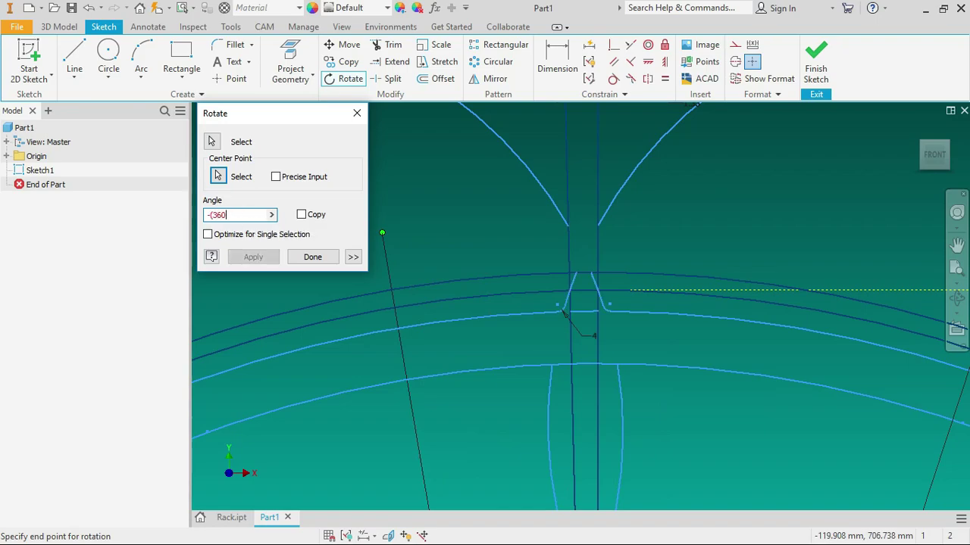
{"action": "type", "text": "/135/2/2"}
{"action": "type", "text": ")"}
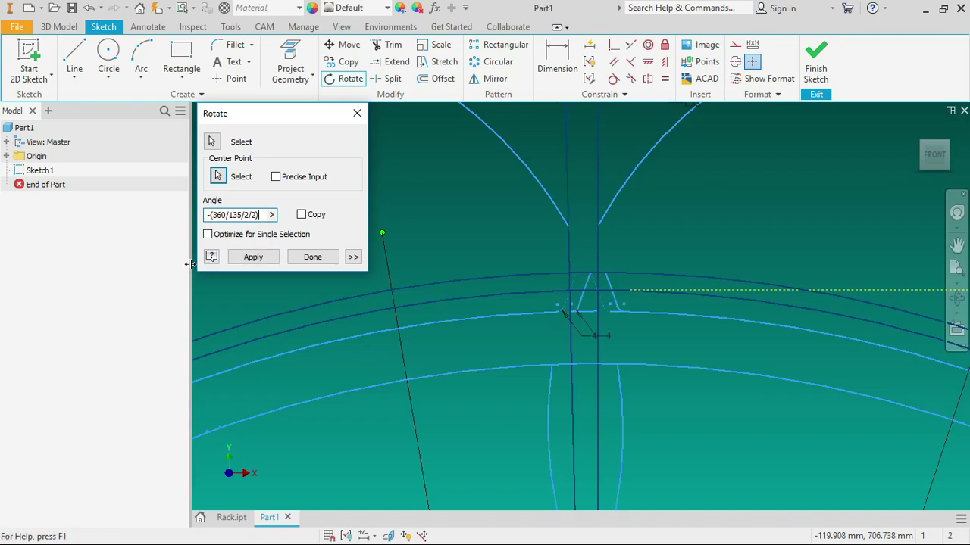
{"action": "left_click", "coordinate": [253, 256]}
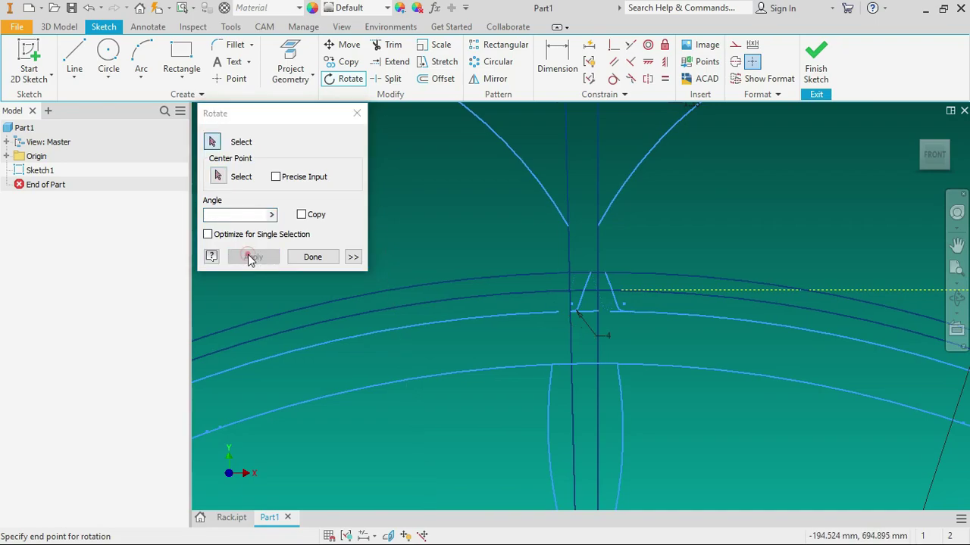
{"action": "left_click", "coordinate": [323, 257]}
{"action": "scroll", "coordinate": [621, 311], "scroll_direction": "up", "scroll_amount": 3}
{"action": "scroll", "coordinate": [551, 317], "scroll_direction": "down", "scroll_amount": 1}
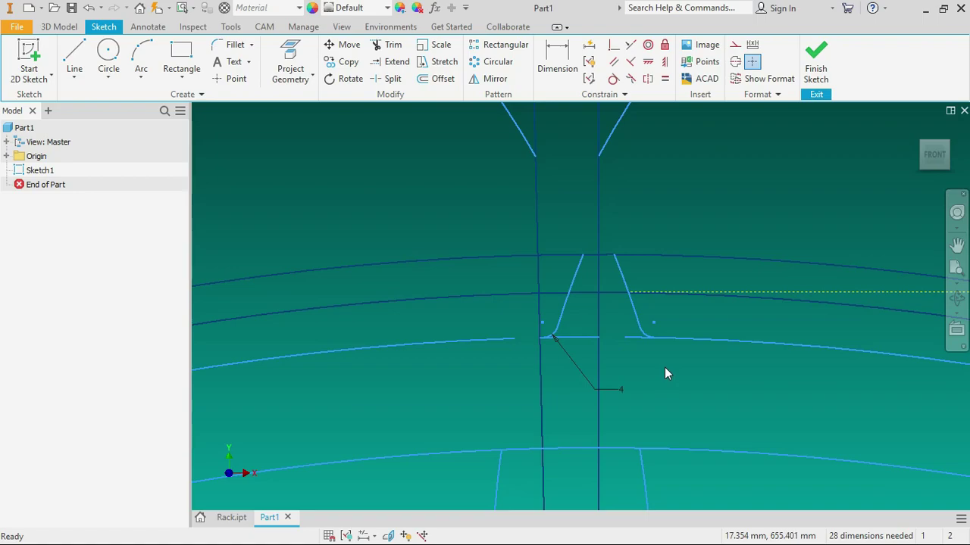
Step: Trim away the helper arc, large helper circle, vertical helper line and lower arc
{"action": "scroll", "coordinate": [667, 370], "scroll_direction": "up", "scroll_amount": 1}
{"action": "scroll", "coordinate": [535, 314], "scroll_direction": "down", "scroll_amount": 2}
{"action": "scroll", "coordinate": [513, 249], "scroll_direction": "down", "scroll_amount": 2}
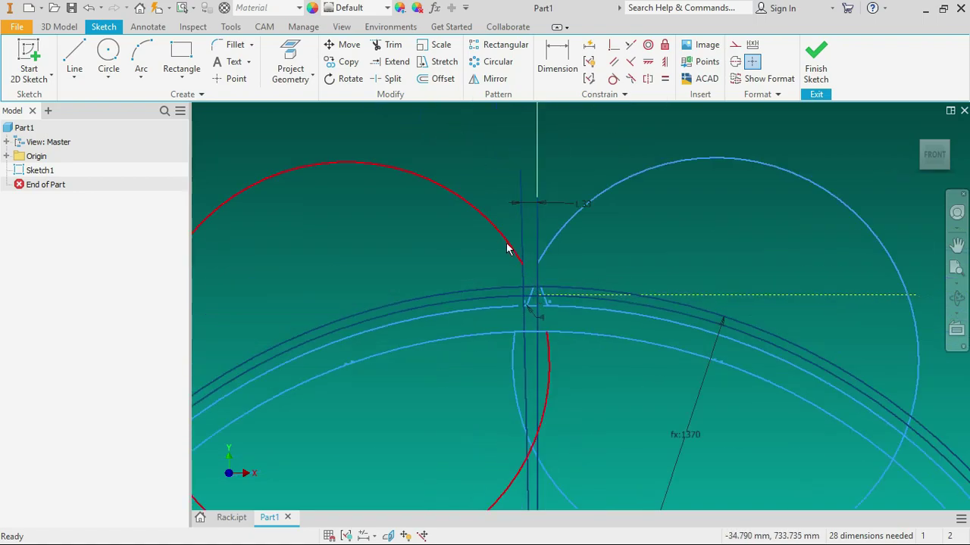
{"action": "left_click", "coordinate": [506, 243]}
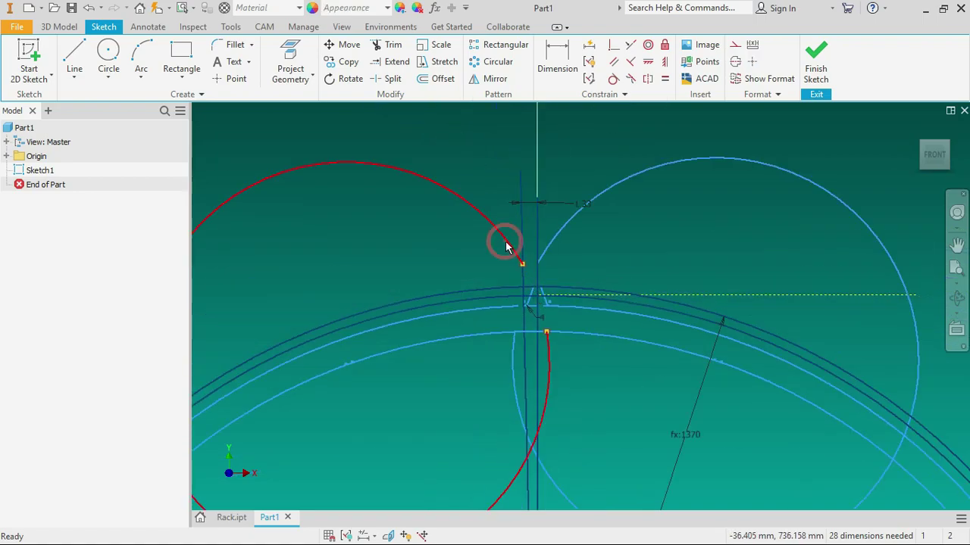
{"action": "left_click", "coordinate": [553, 242]}
{"action": "scroll", "coordinate": [595, 277], "scroll_direction": "up", "scroll_amount": 2}
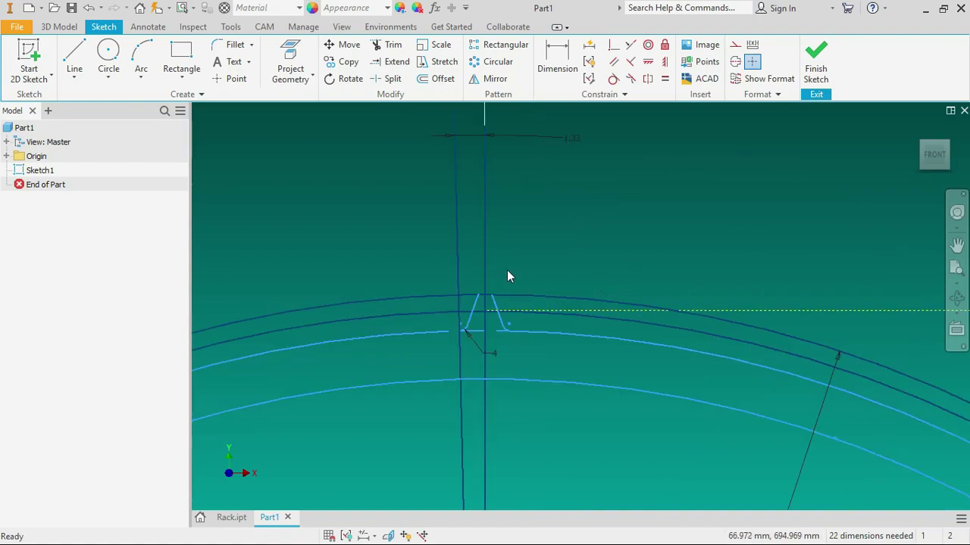
{"action": "left_click", "coordinate": [460, 268]}
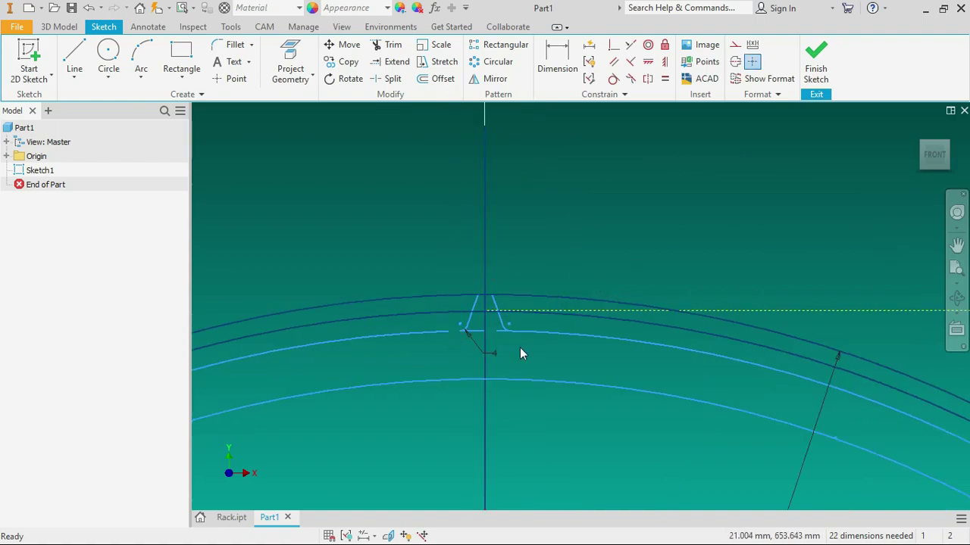
{"action": "left_click", "coordinate": [533, 380]}
{"action": "left_click", "coordinate": [561, 384]}
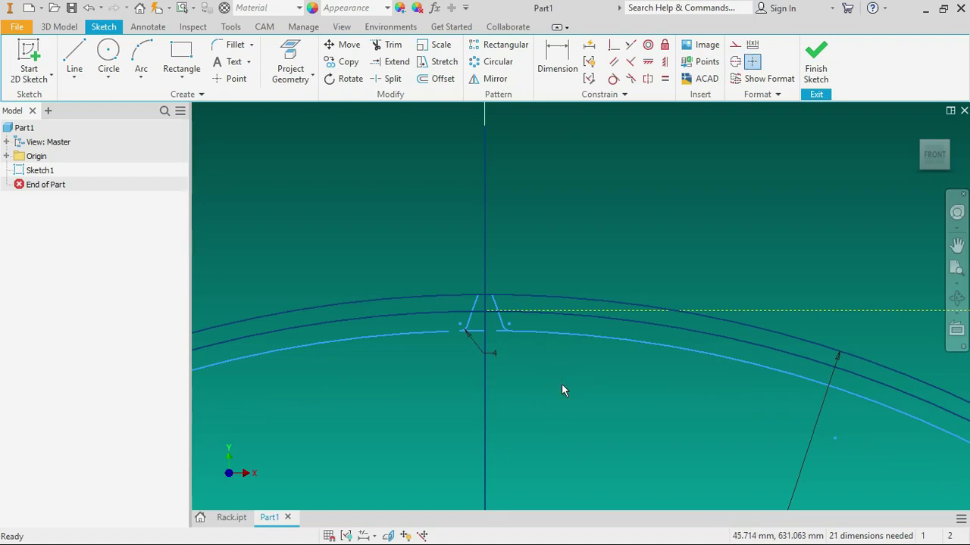
{"action": "scroll", "coordinate": [590, 243], "scroll_direction": "down", "scroll_amount": 3}
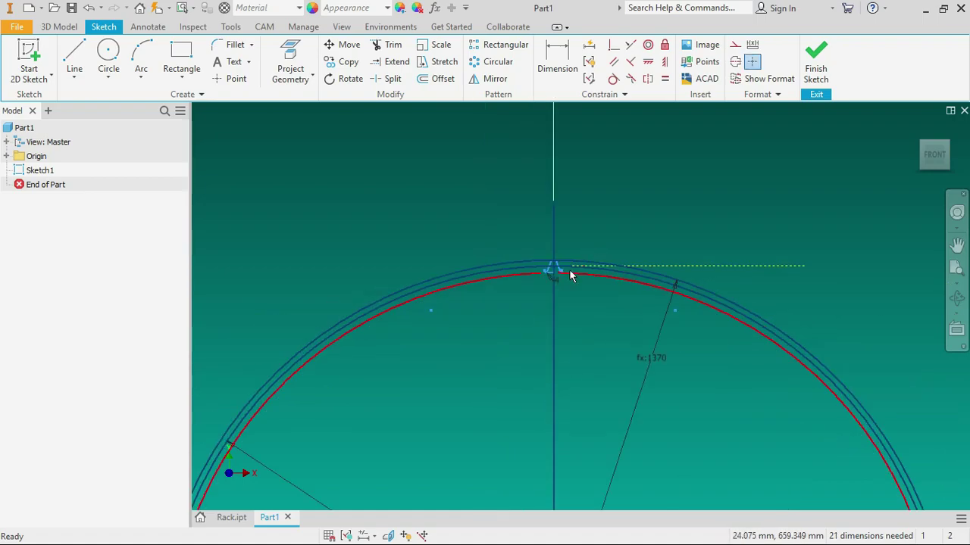
{"action": "scroll", "coordinate": [589, 207], "scroll_direction": "up", "scroll_amount": 3}
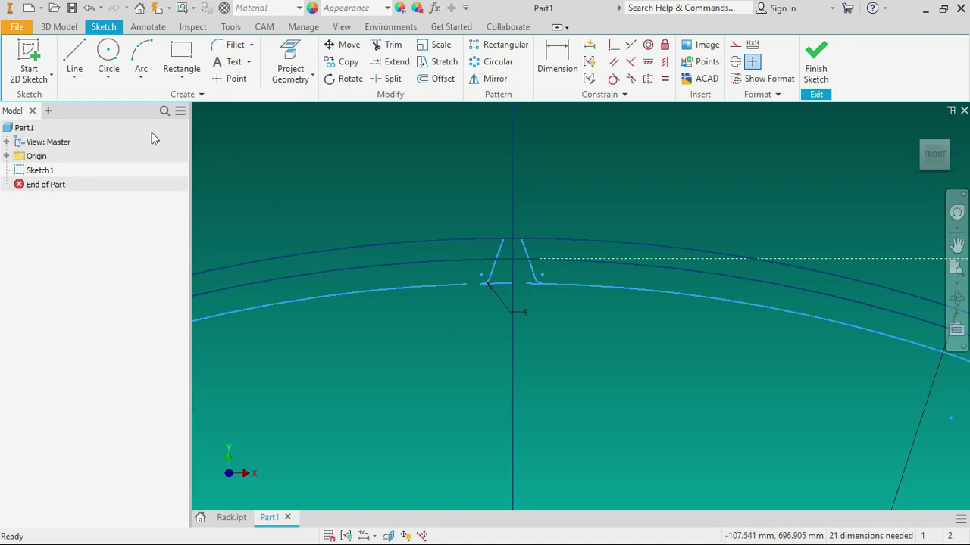
Step: Delete the short root segment and the long outer arcs
{"action": "left_click", "coordinate": [71, 54]}
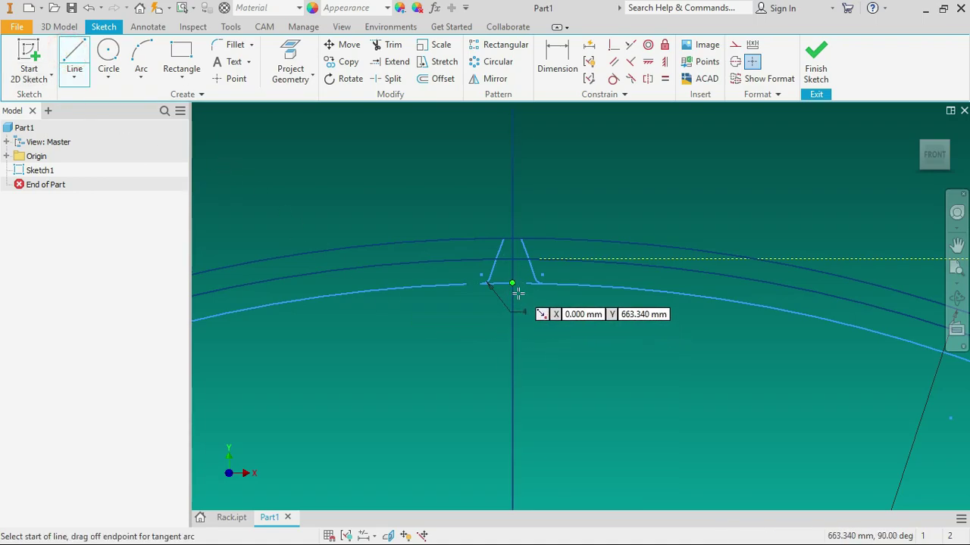
{"action": "scroll", "coordinate": [520, 287], "scroll_direction": "up", "scroll_amount": 3}
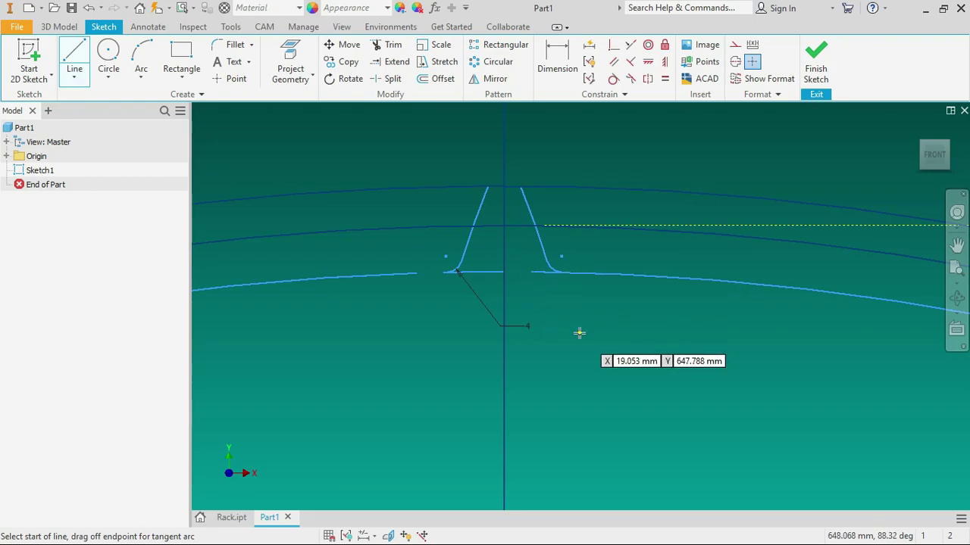
{"action": "key", "text": "Escape"}
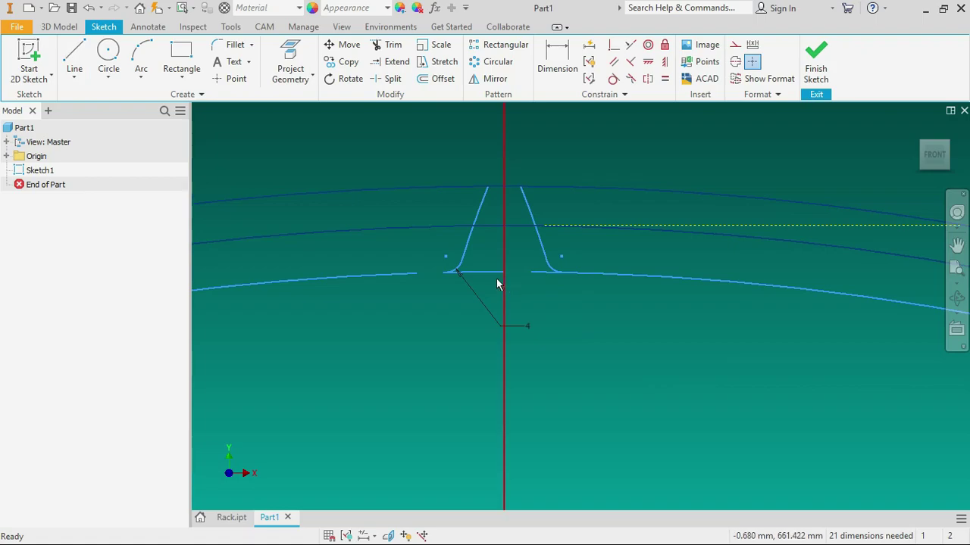
{"action": "left_click", "coordinate": [485, 274]}
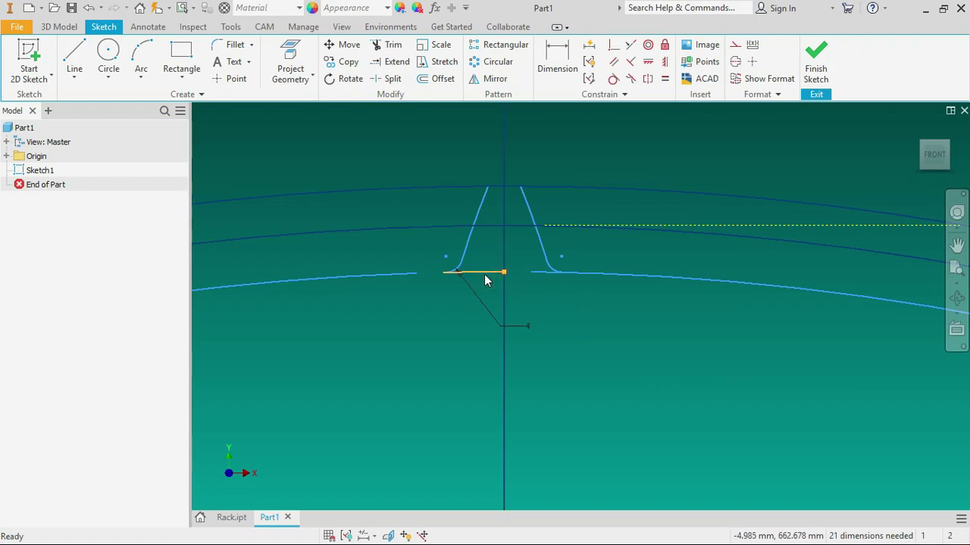
{"action": "key", "text": "Delete"}
{"action": "left_click", "coordinate": [537, 270]}
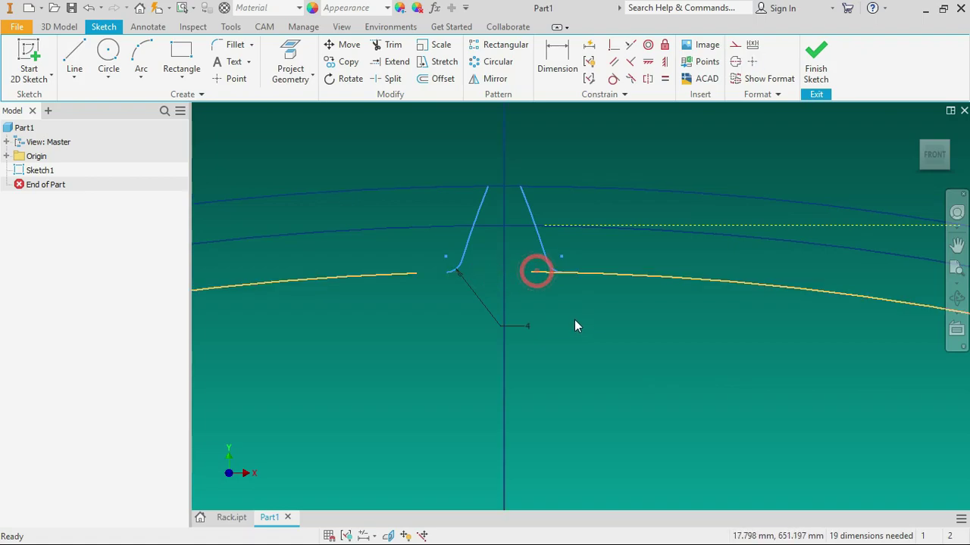
{"action": "key", "text": "Delete"}
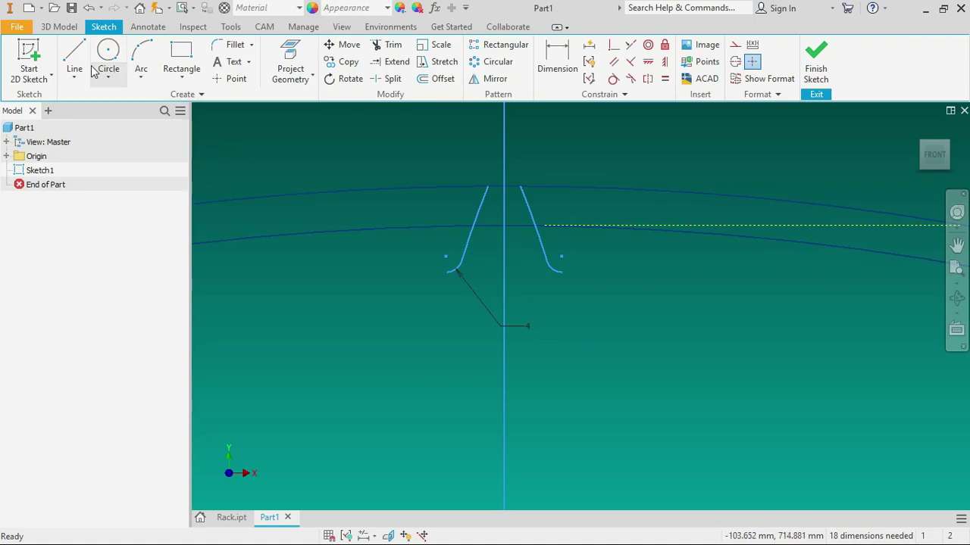
Step: Draw a horizontal line through the tooth root, extending past both sides of the tooth
{"action": "left_click", "coordinate": [77, 56]}
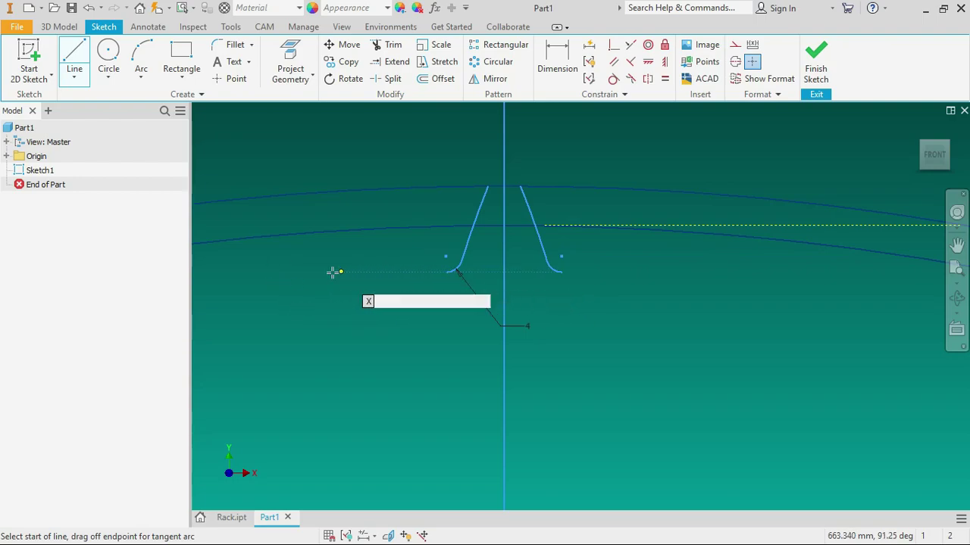
{"action": "left_click", "coordinate": [268, 273]}
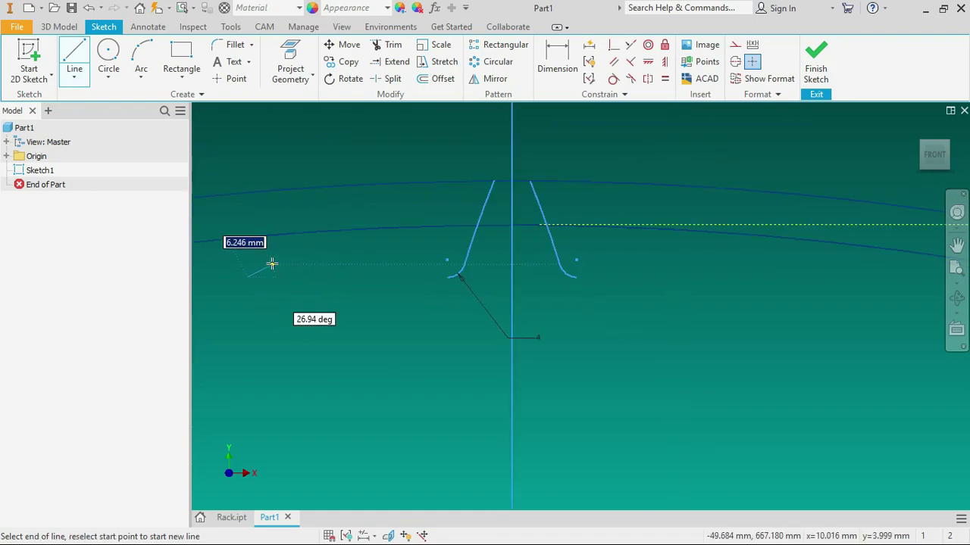
{"action": "scroll", "coordinate": [264, 264], "scroll_direction": "up", "scroll_amount": 5}
{"action": "scroll", "coordinate": [263, 264], "scroll_direction": "down", "scroll_amount": 5}
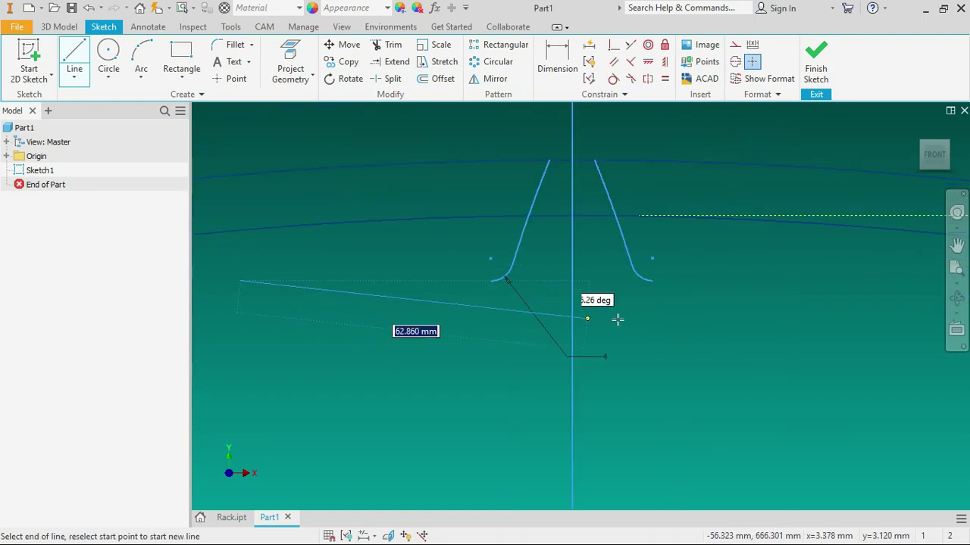
{"action": "scroll", "coordinate": [375, 356], "scroll_direction": "down", "scroll_amount": 2}
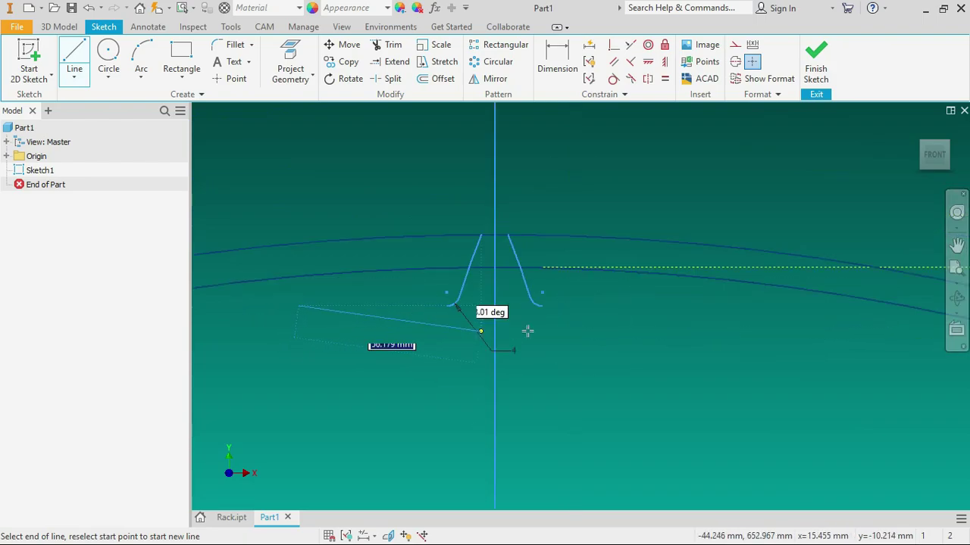
{"action": "left_click", "coordinate": [857, 305]}
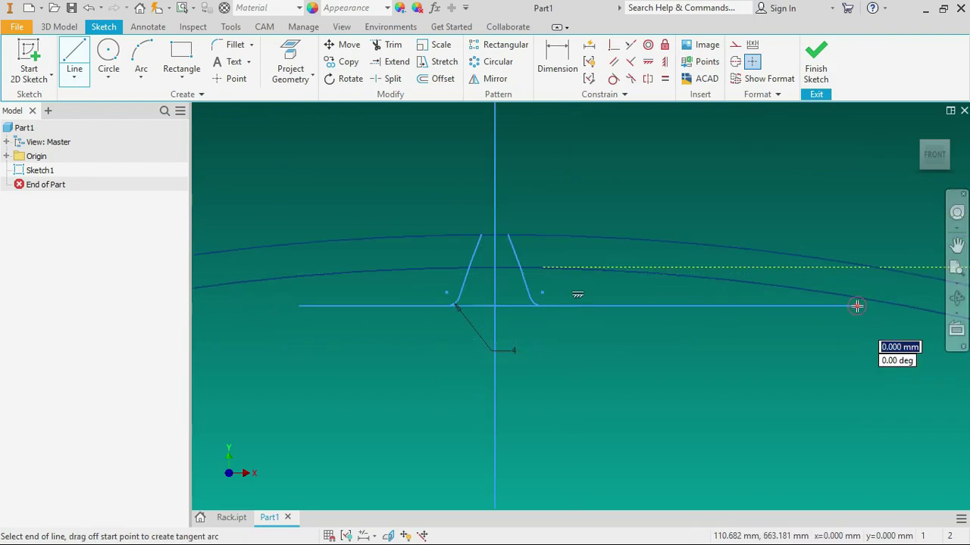
{"action": "right_click", "coordinate": [872, 371]}
{"action": "left_click", "coordinate": [871, 329]}
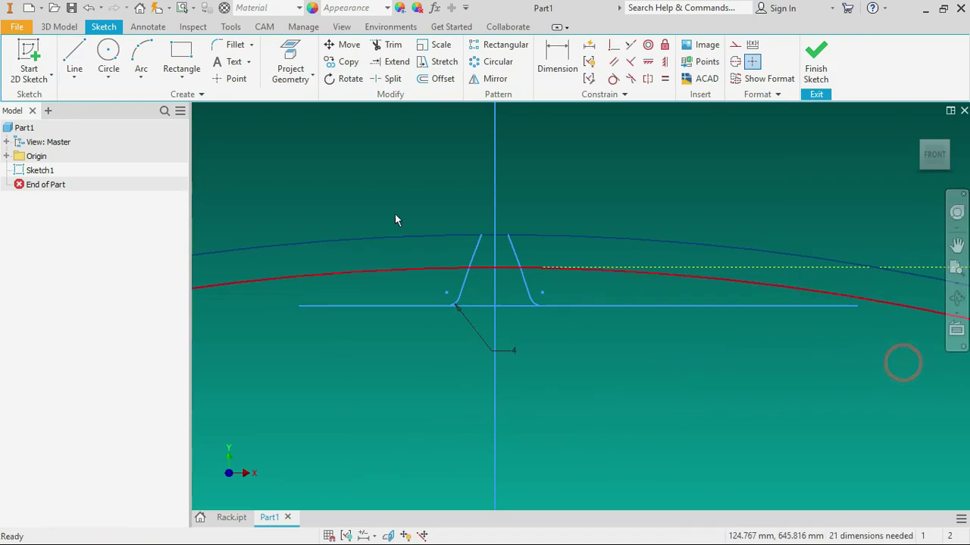
Step: Draw a horizontal bottom line below the tooth
{"action": "left_click", "coordinate": [75, 54]}
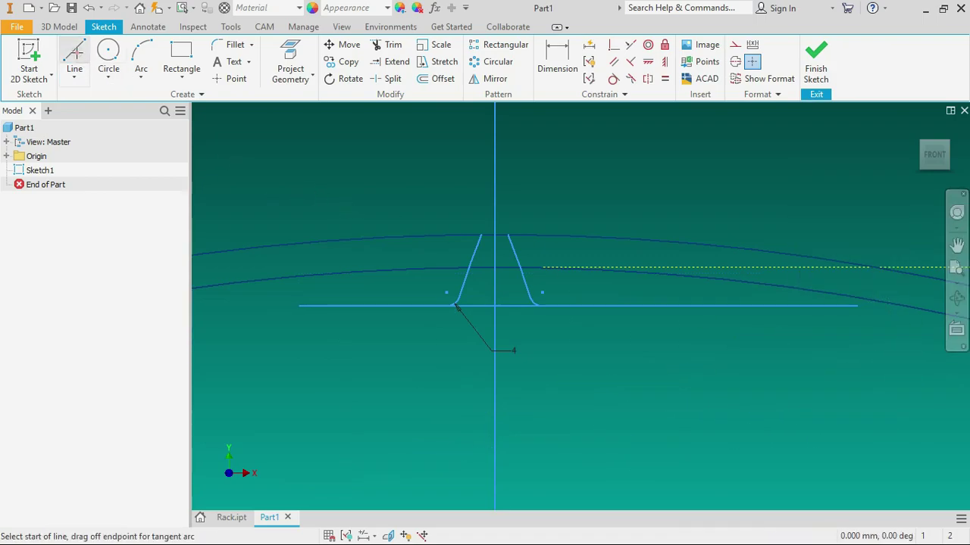
{"action": "left_click", "coordinate": [265, 418]}
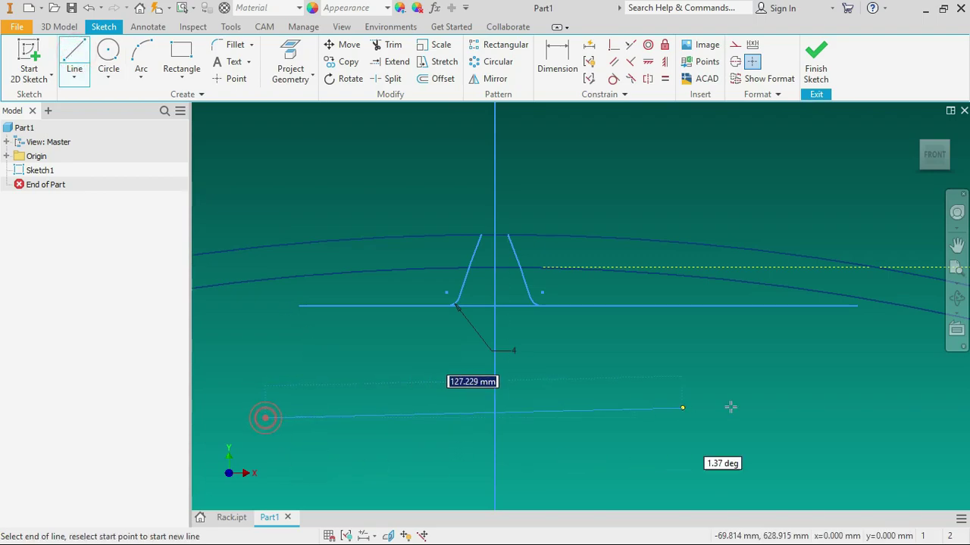
{"action": "left_click", "coordinate": [864, 416]}
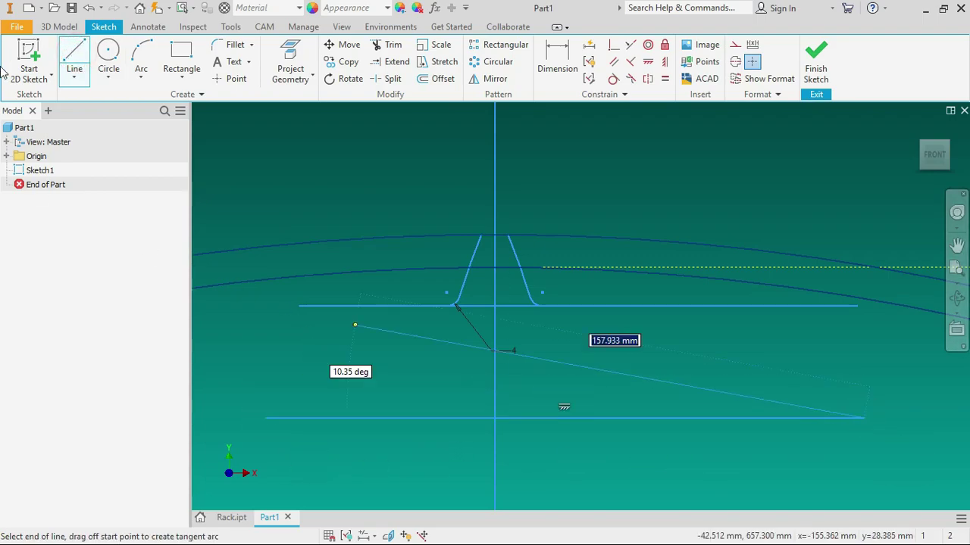
{"action": "right_click", "coordinate": [297, 336]}
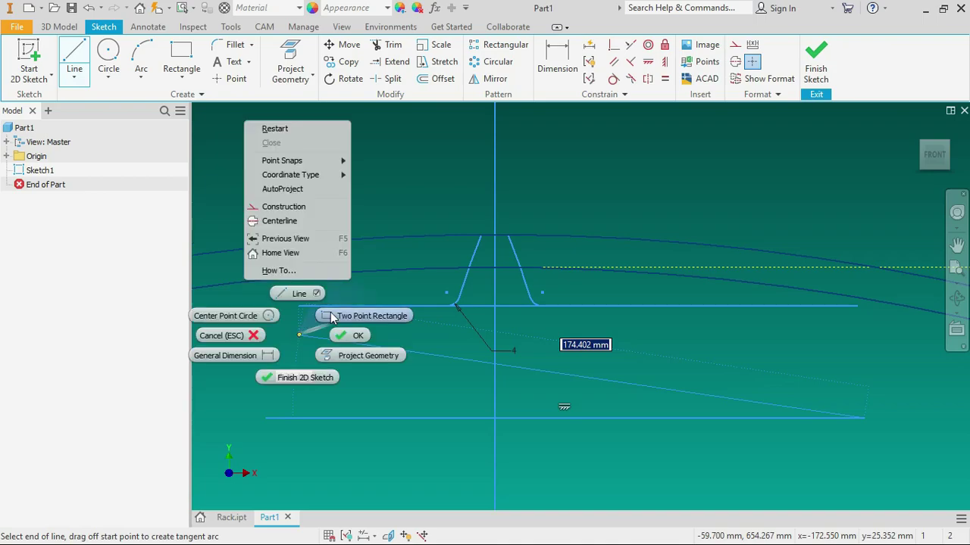
{"action": "left_click", "coordinate": [297, 293]}
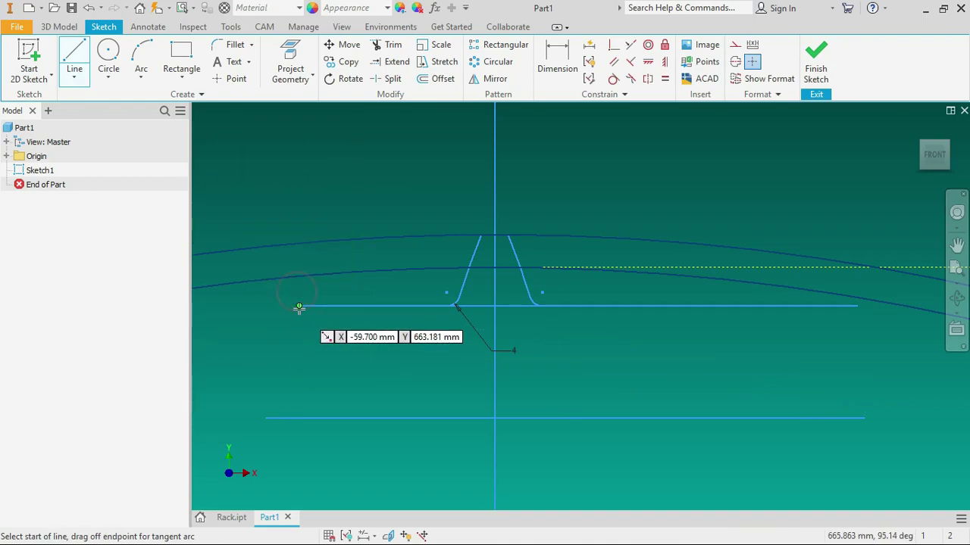
Step: Draw left and right vertical sides from the base line's ends down past the bottom line
{"action": "left_click", "coordinate": [298, 306]}
{"action": "left_click", "coordinate": [298, 436]}
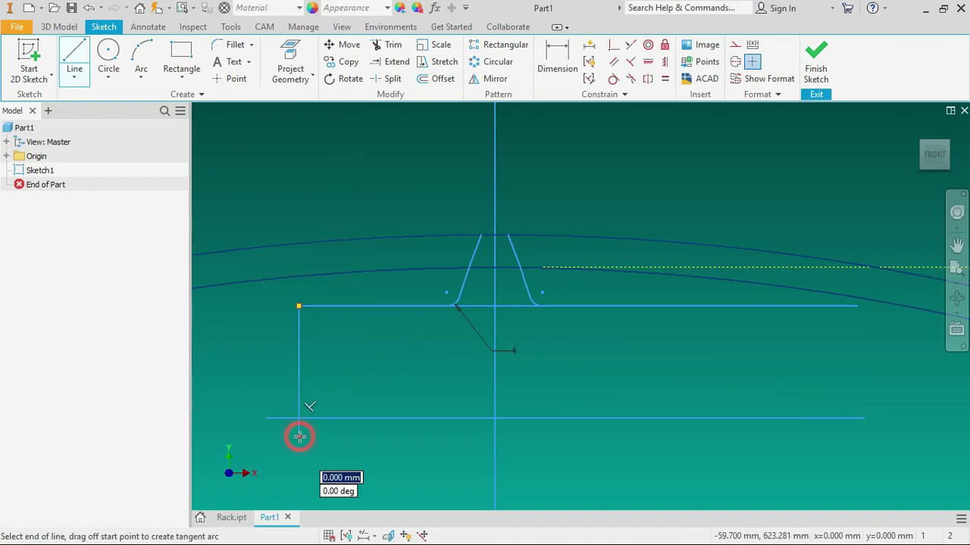
{"action": "right_click", "coordinate": [898, 390]}
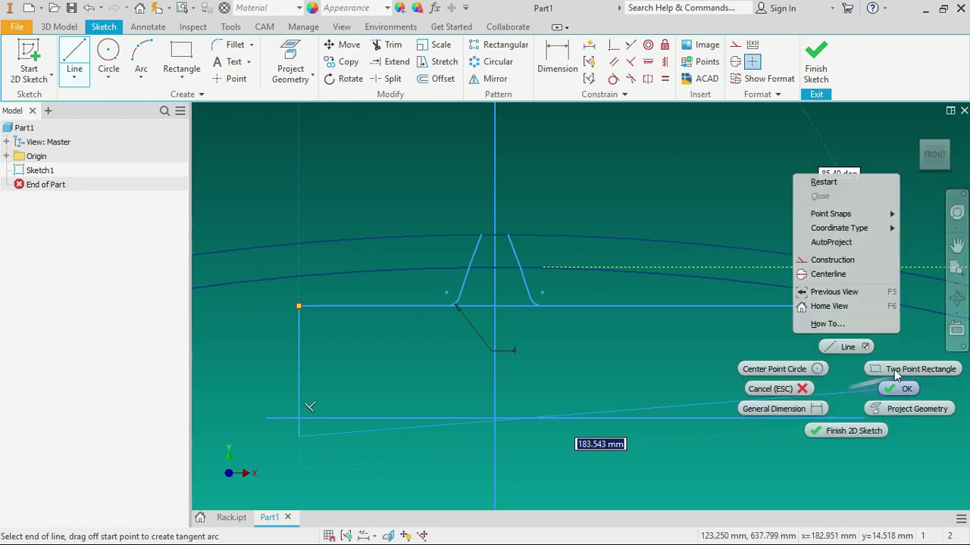
{"action": "left_click", "coordinate": [855, 342]}
{"action": "left_click", "coordinate": [856, 307]}
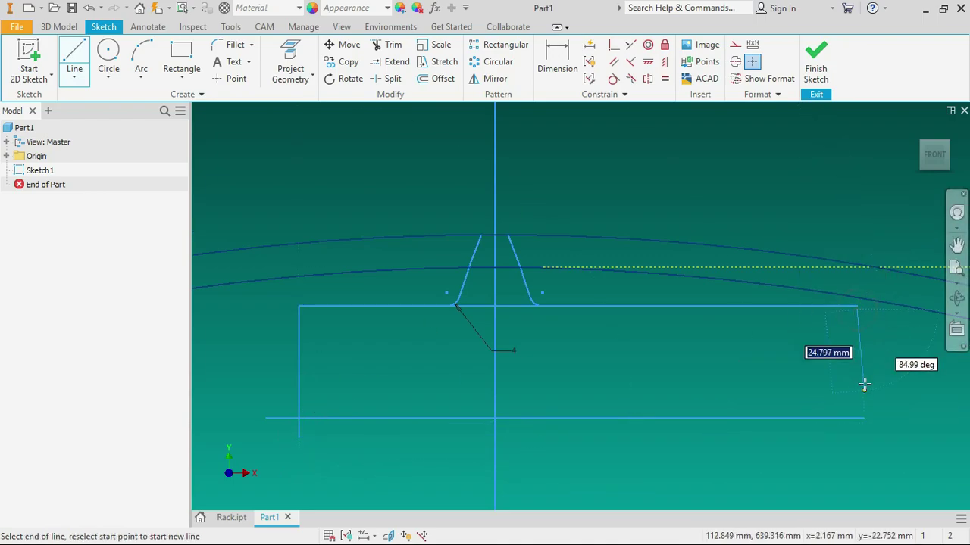
{"action": "key", "text": "Escape"}
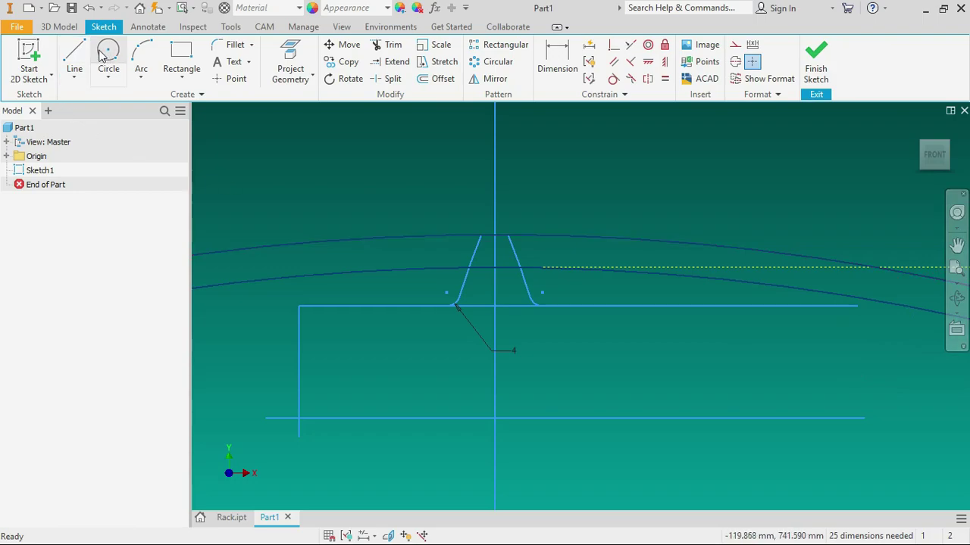
{"action": "left_click", "coordinate": [70, 58]}
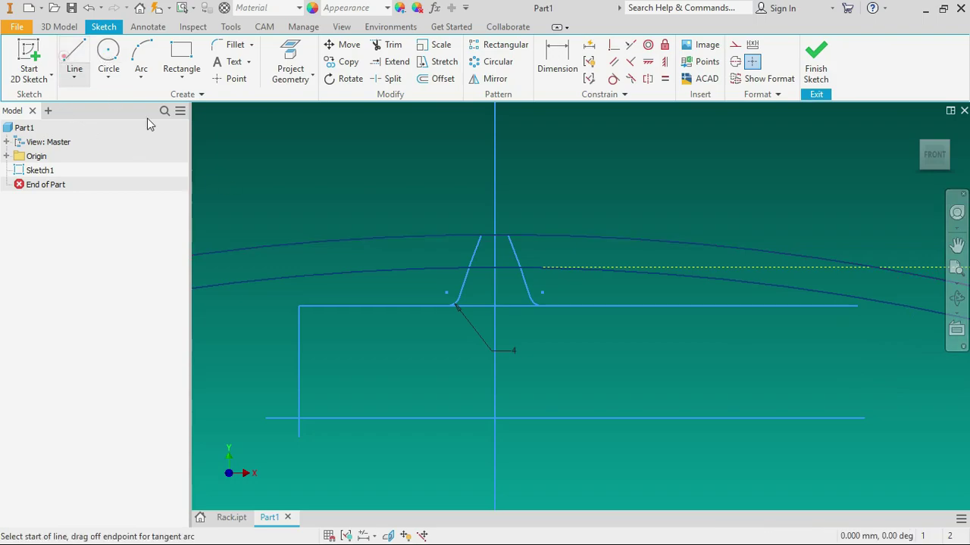
{"action": "left_click", "coordinate": [856, 306]}
{"action": "left_click", "coordinate": [858, 465]}
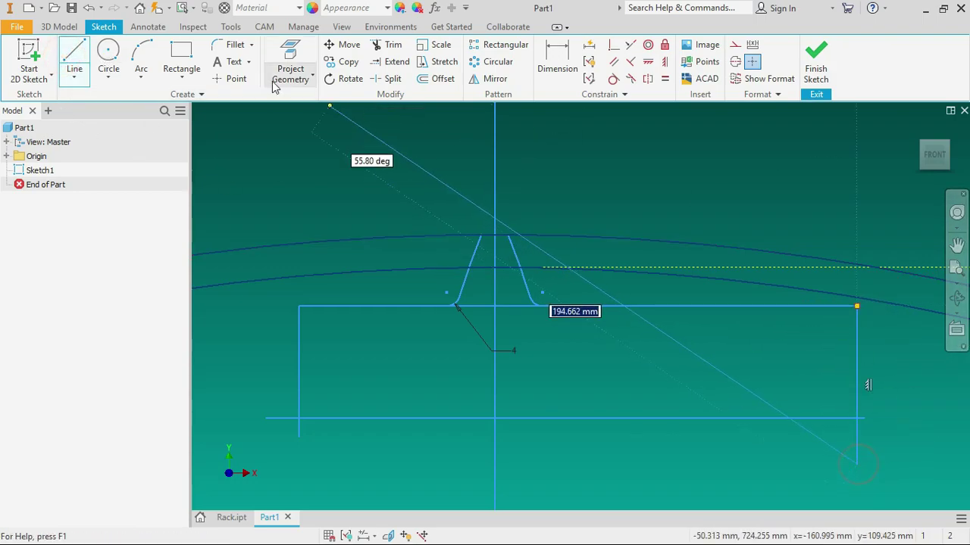
{"action": "left_click", "coordinate": [380, 45]}
Step: Trim the vertical stubs and bottom-line overhangs at both lower corners of the rectangle
{"action": "left_click", "coordinate": [299, 429]}
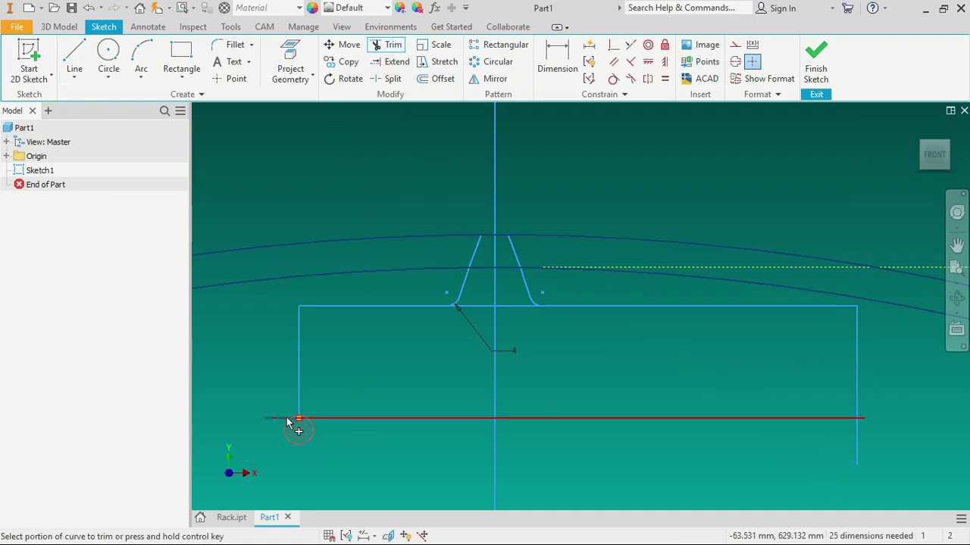
{"action": "left_click", "coordinate": [287, 418]}
{"action": "left_click", "coordinate": [853, 456]}
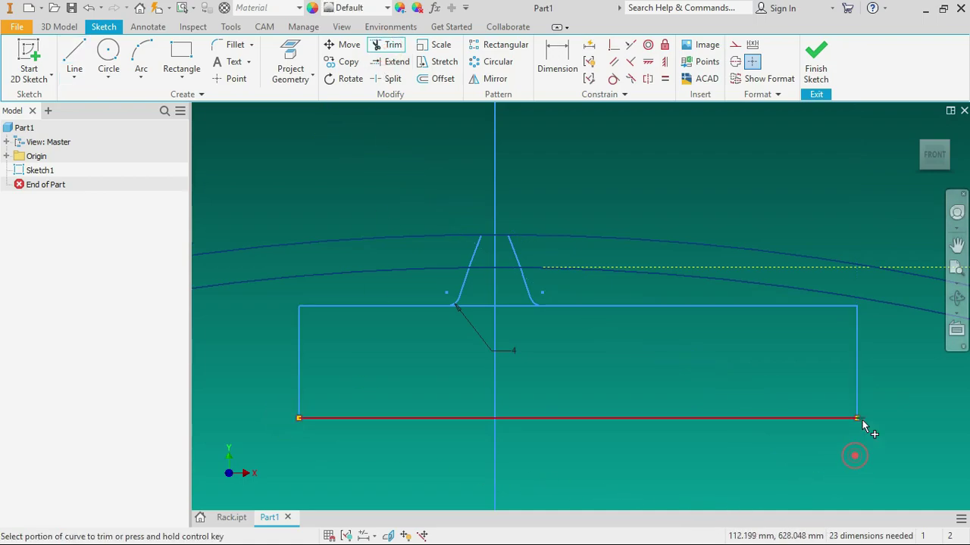
{"action": "left_click", "coordinate": [862, 419]}
{"action": "right_click", "coordinate": [707, 464]}
{"action": "left_click", "coordinate": [752, 461]}
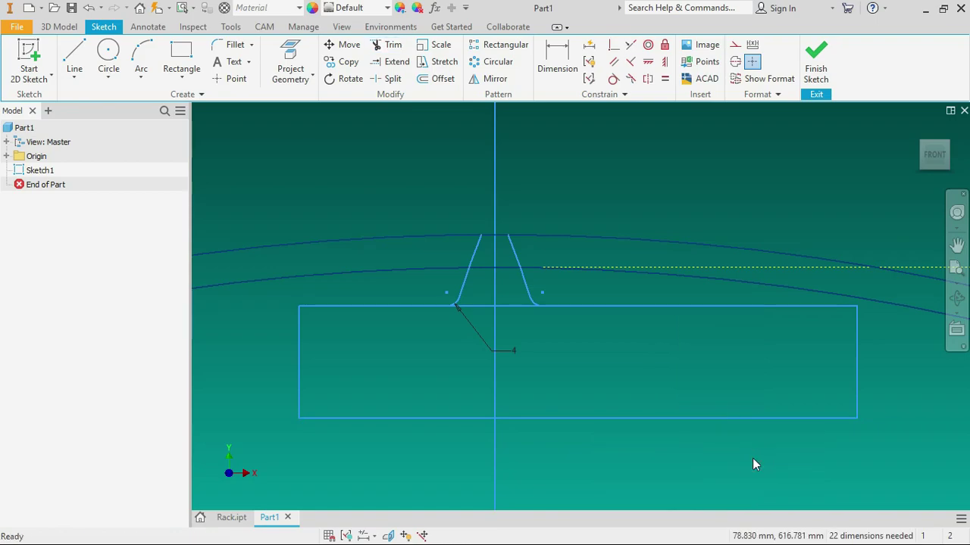
Step: Dimension the rectangle's width between its left and right edges as 1000
{"action": "left_click", "coordinate": [570, 75]}
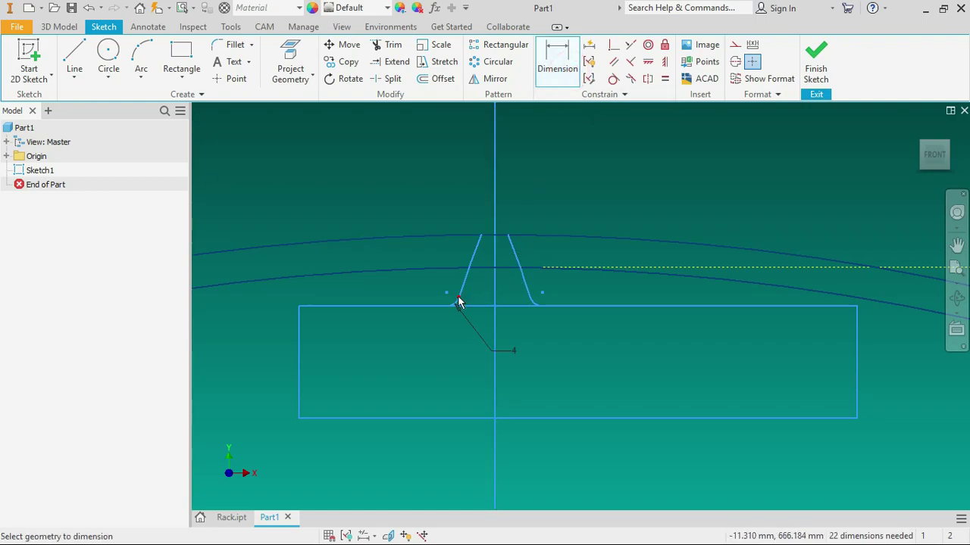
{"action": "left_click", "coordinate": [298, 395]}
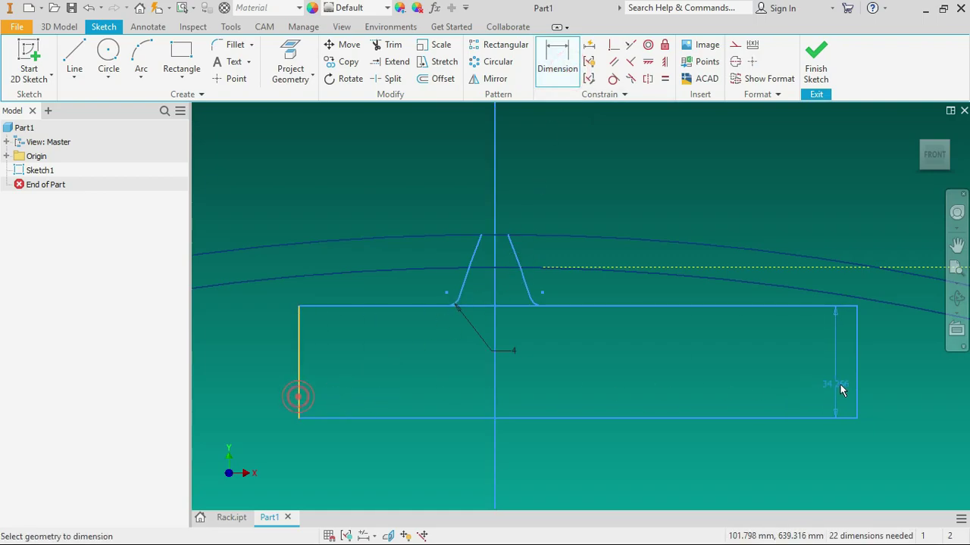
{"action": "left_click", "coordinate": [852, 391]}
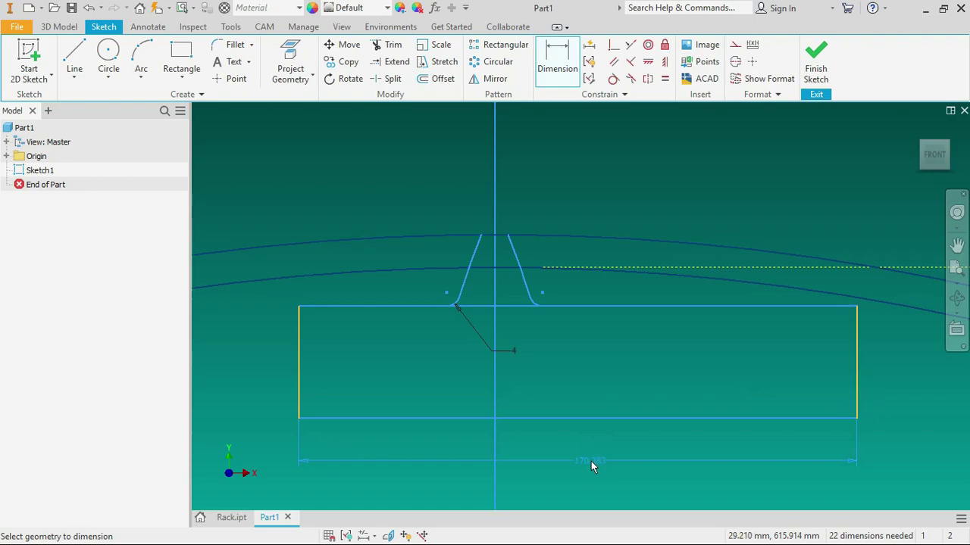
{"action": "left_click", "coordinate": [591, 461]}
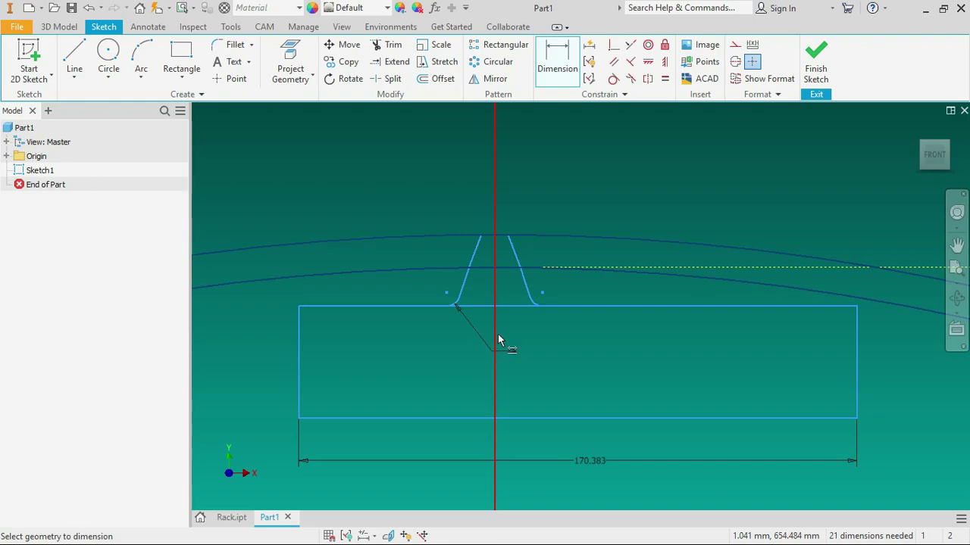
{"action": "left_click", "coordinate": [592, 460]}
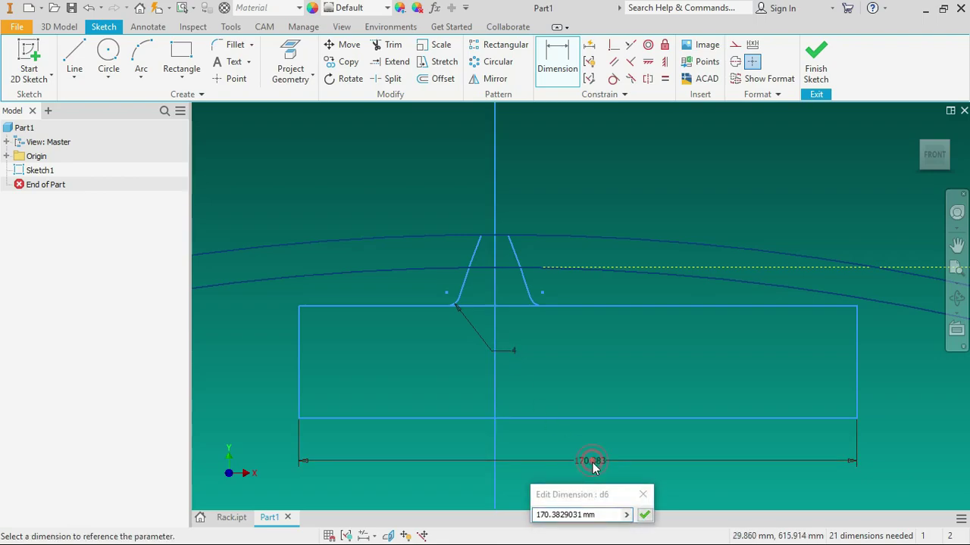
{"action": "left_click", "coordinate": [601, 515]}
{"action": "triple_click", "coordinate": [600, 515]}
{"action": "type", "text": "11"}
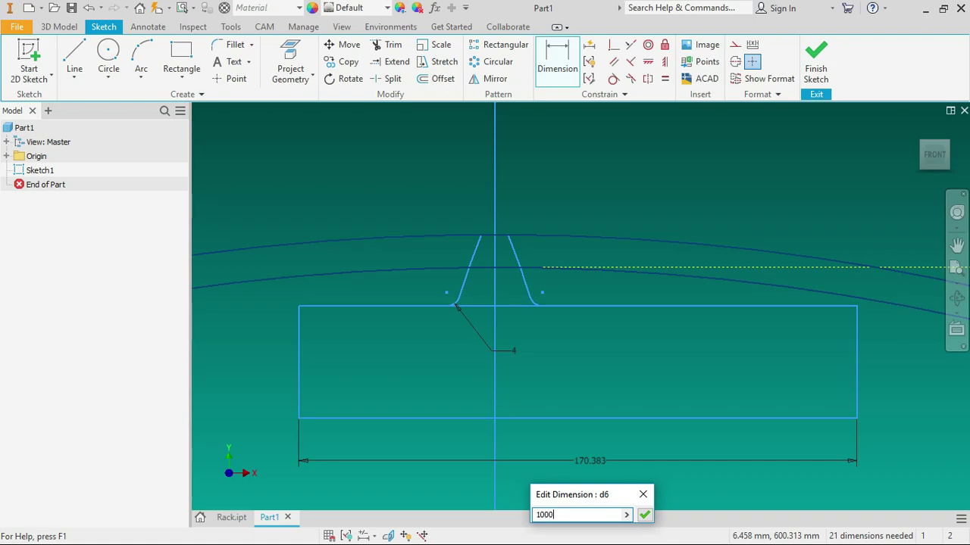
{"action": "key", "text": "Return"}
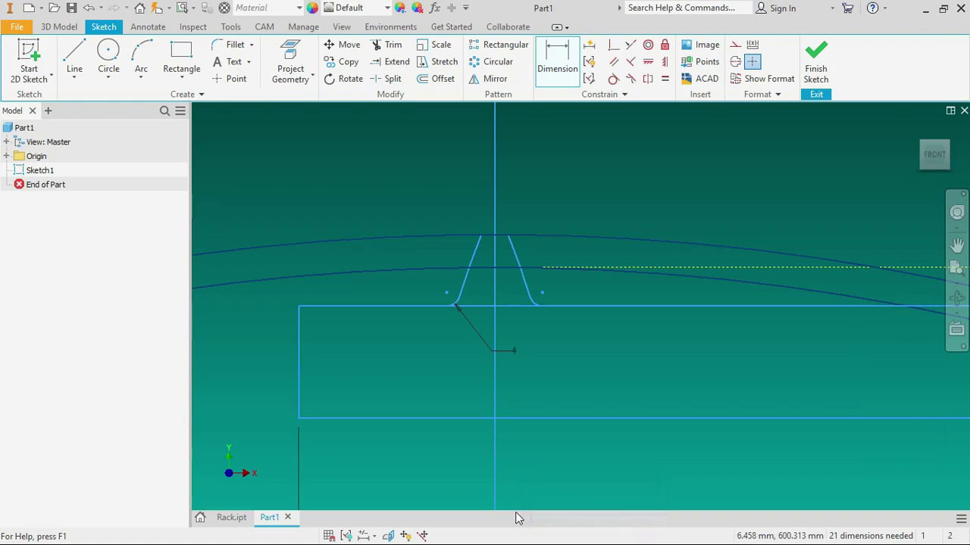
Step: Zoom out, then zoom in on the tooth tip where it meets the top arc
{"action": "scroll", "coordinate": [523, 351], "scroll_direction": "down", "scroll_amount": 3}
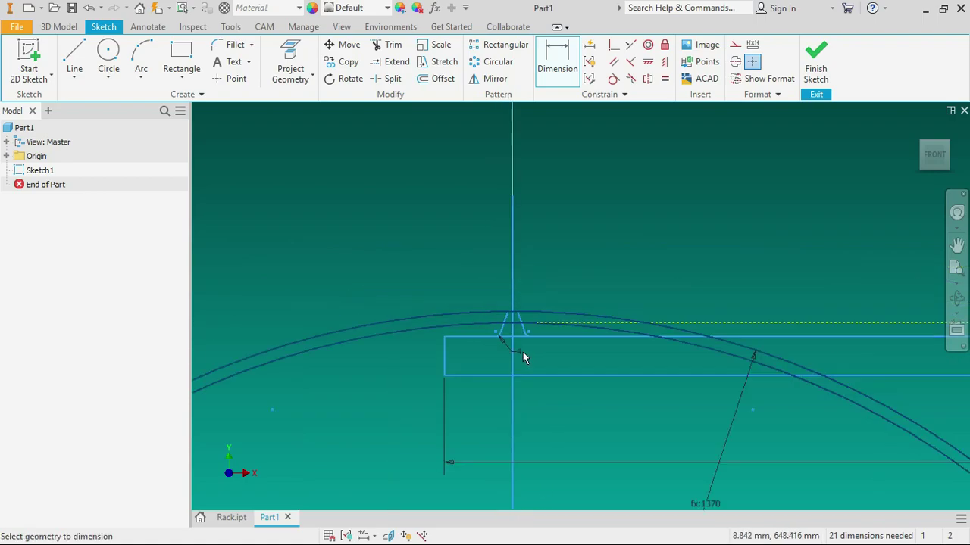
{"action": "scroll", "coordinate": [478, 348], "scroll_direction": "down", "scroll_amount": 2}
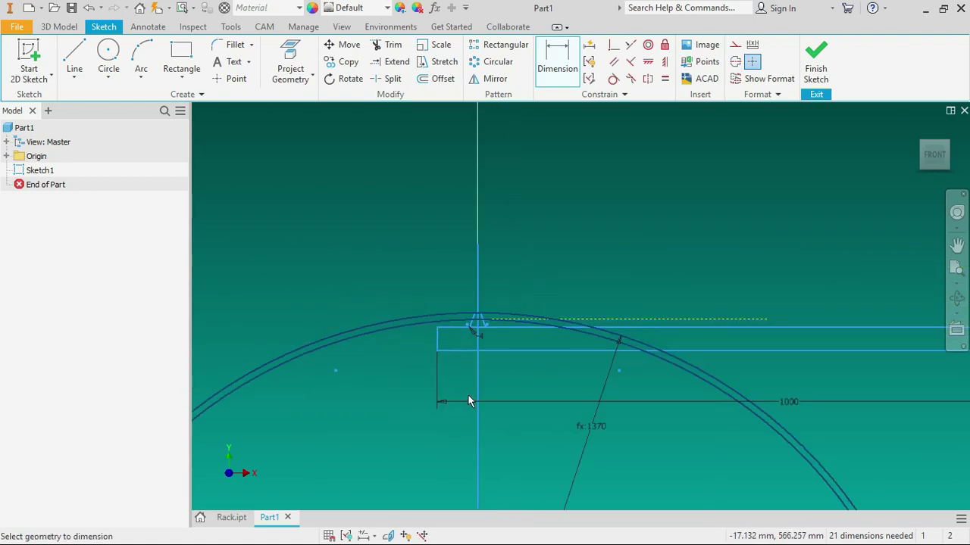
{"action": "scroll", "coordinate": [514, 345], "scroll_direction": "up", "scroll_amount": 5}
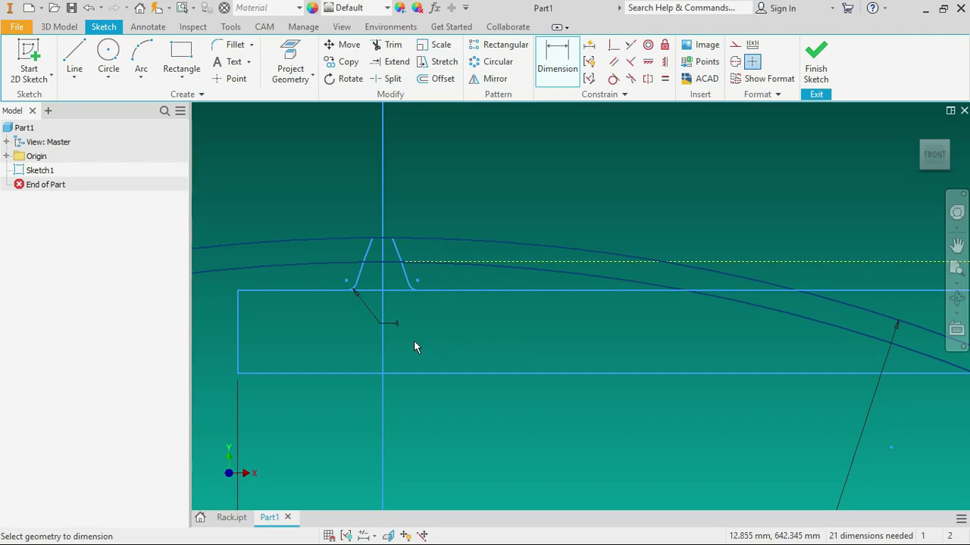
{"action": "scroll", "coordinate": [413, 349], "scroll_direction": "down", "scroll_amount": 2}
{"action": "scroll", "coordinate": [394, 298], "scroll_direction": "up", "scroll_amount": 2}
{"action": "scroll", "coordinate": [394, 295], "scroll_direction": "up", "scroll_amount": 1}
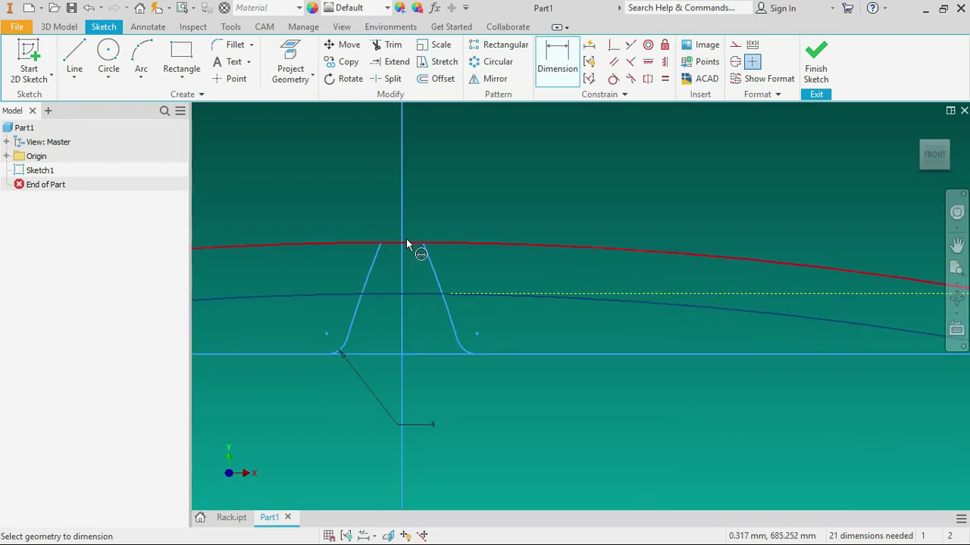
{"action": "scroll", "coordinate": [409, 239], "scroll_direction": "up", "scroll_amount": 3}
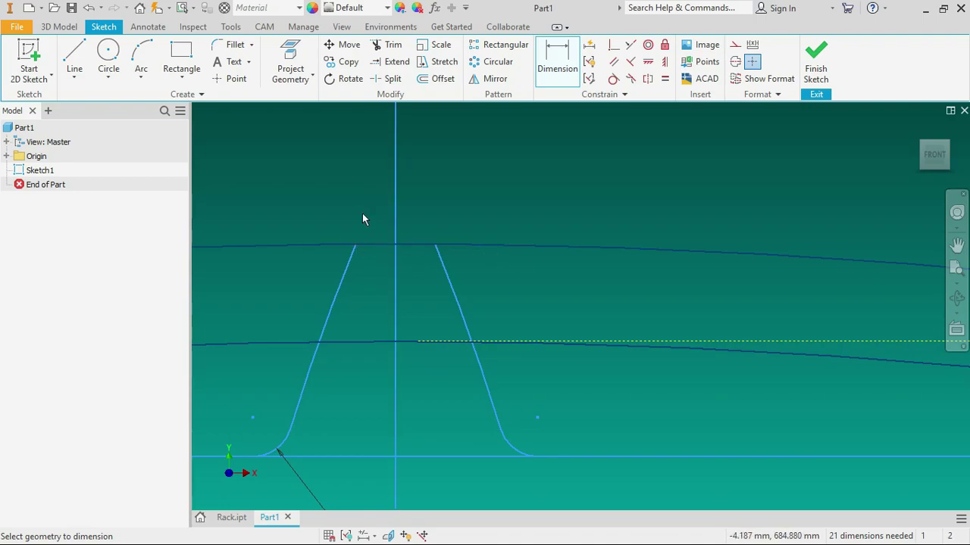
Step: Draw a horizontal line leftward from the tooth's top centre and delete the top arc
{"action": "left_click", "coordinate": [74, 55]}
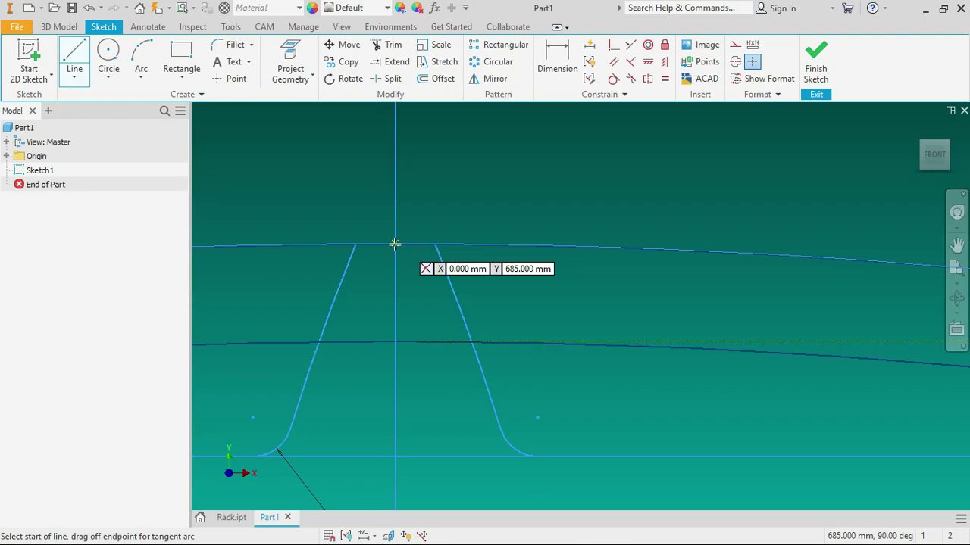
{"action": "left_click", "coordinate": [394, 243]}
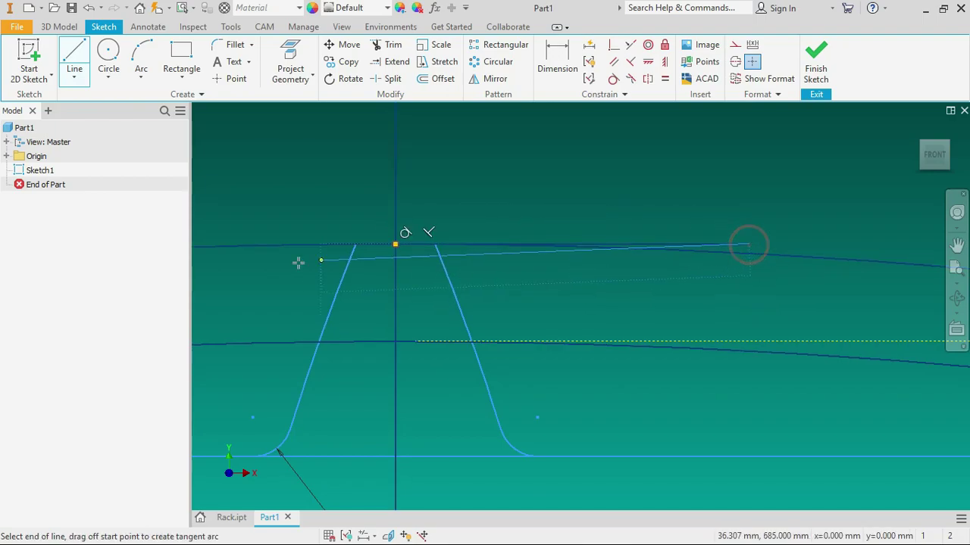
{"action": "right_click", "coordinate": [485, 179]}
{"action": "left_click", "coordinate": [529, 180]}
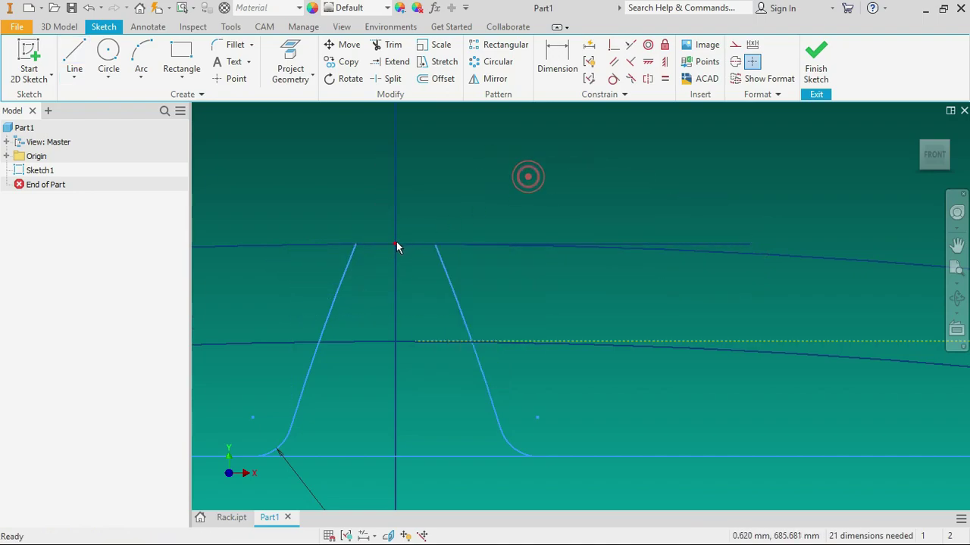
{"action": "left_click", "coordinate": [74, 57]}
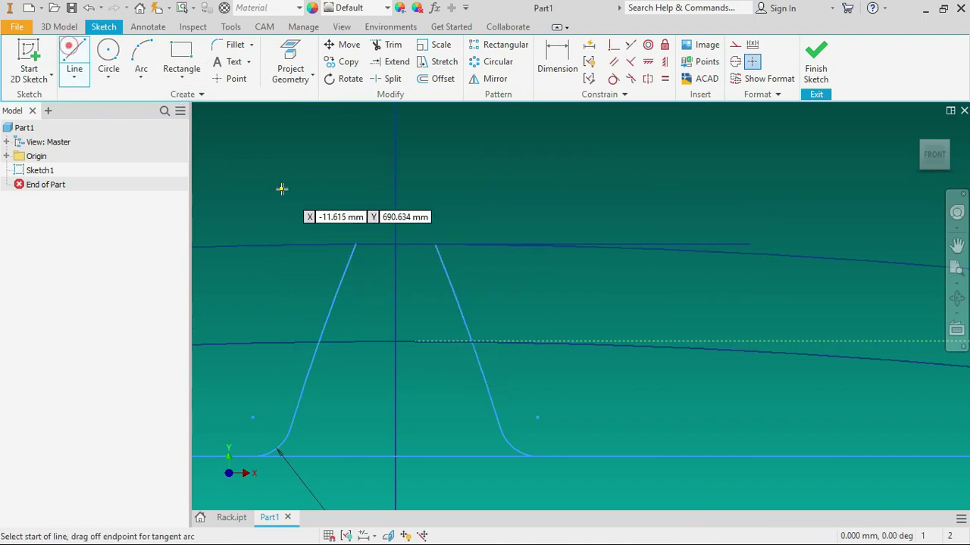
{"action": "left_click", "coordinate": [394, 244]}
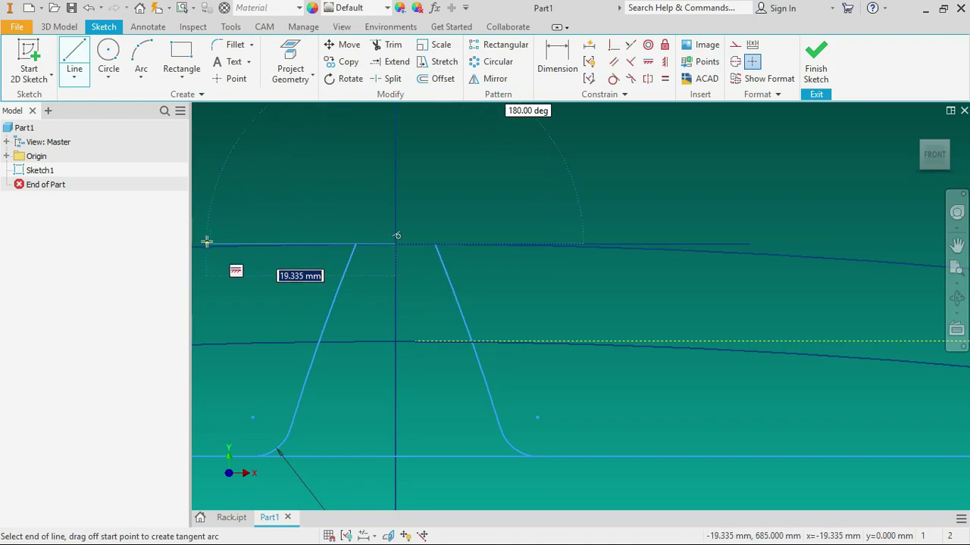
{"action": "left_click", "coordinate": [206, 242]}
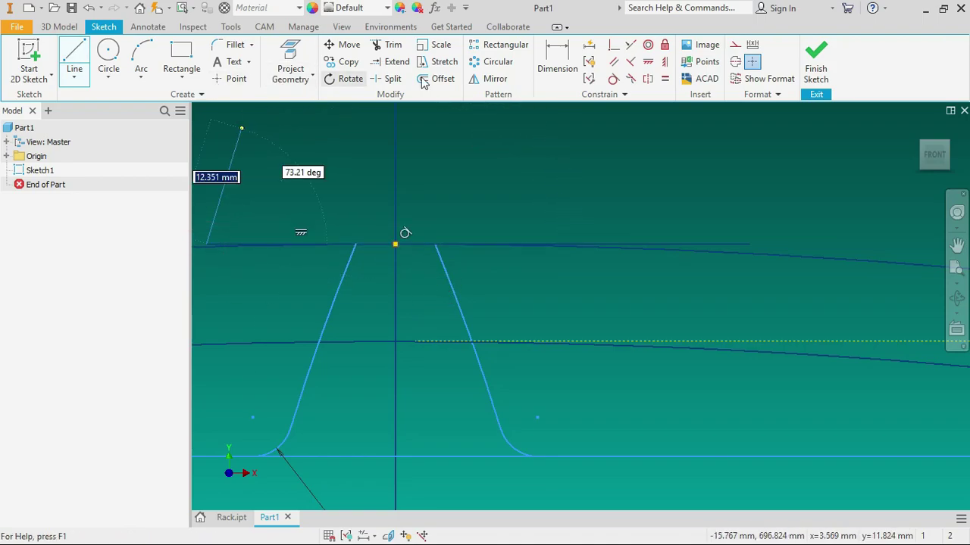
{"action": "right_click", "coordinate": [523, 135]}
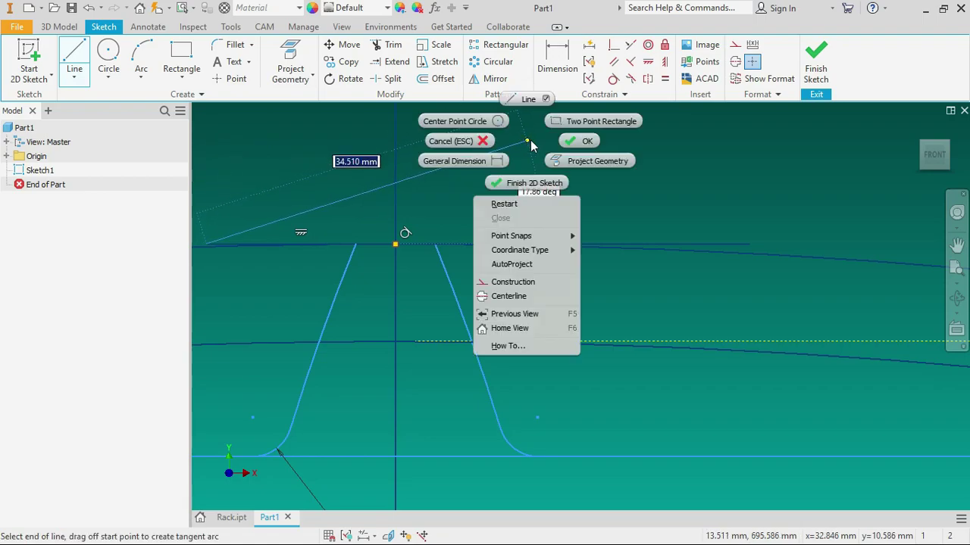
{"action": "left_click", "coordinate": [580, 138]}
{"action": "left_click", "coordinate": [663, 252]}
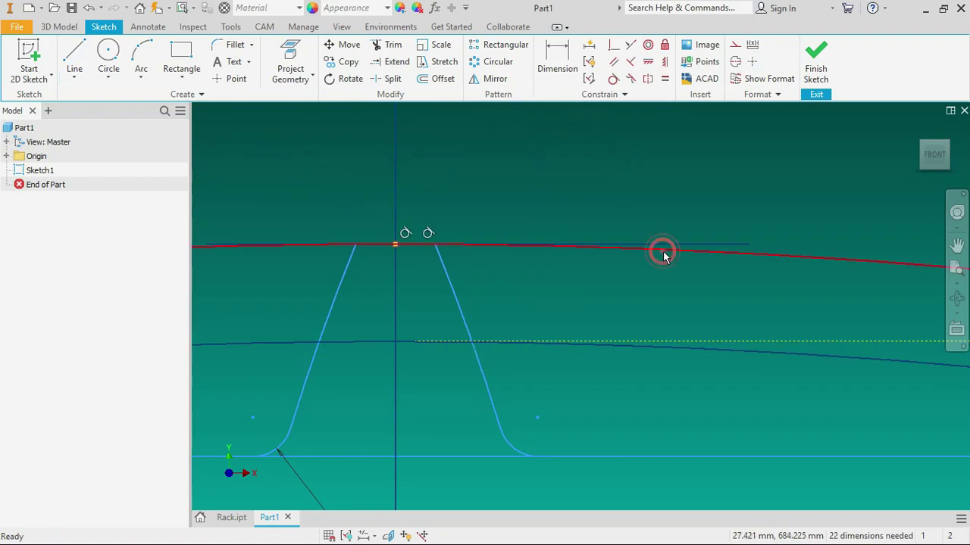
{"action": "key", "text": "Delete"}
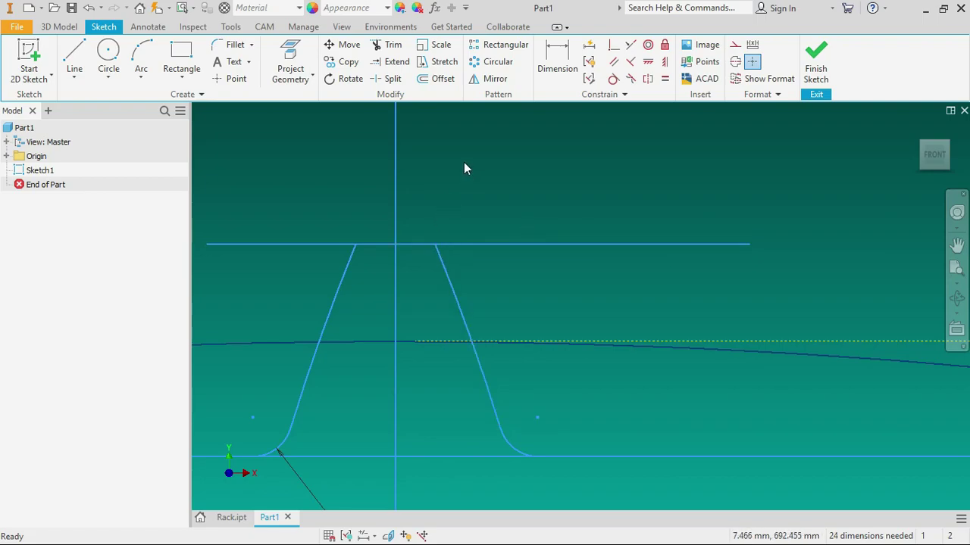
Step: Extend both slanted tooth flanks up to the top horizontal line
{"action": "left_click", "coordinate": [397, 61]}
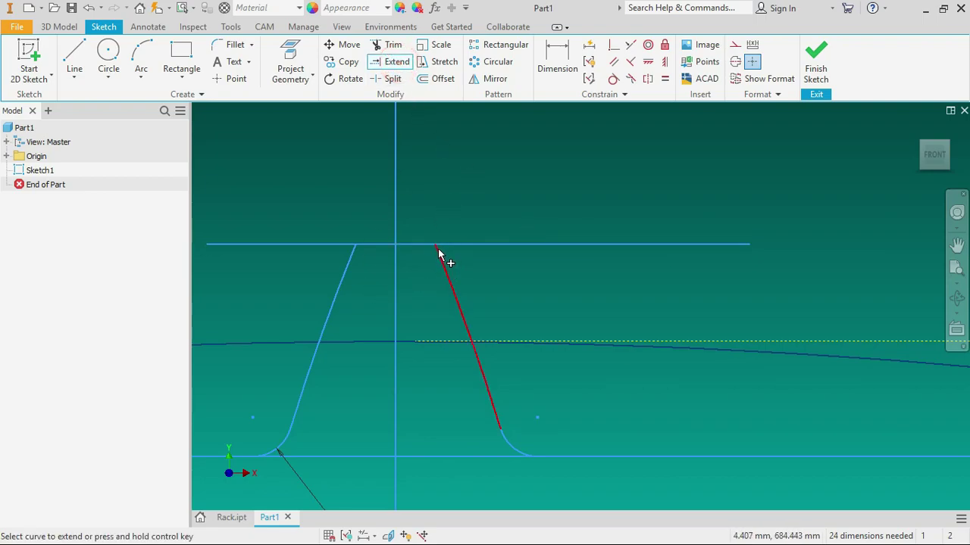
{"action": "left_click", "coordinate": [438, 253]}
{"action": "left_click", "coordinate": [356, 255]}
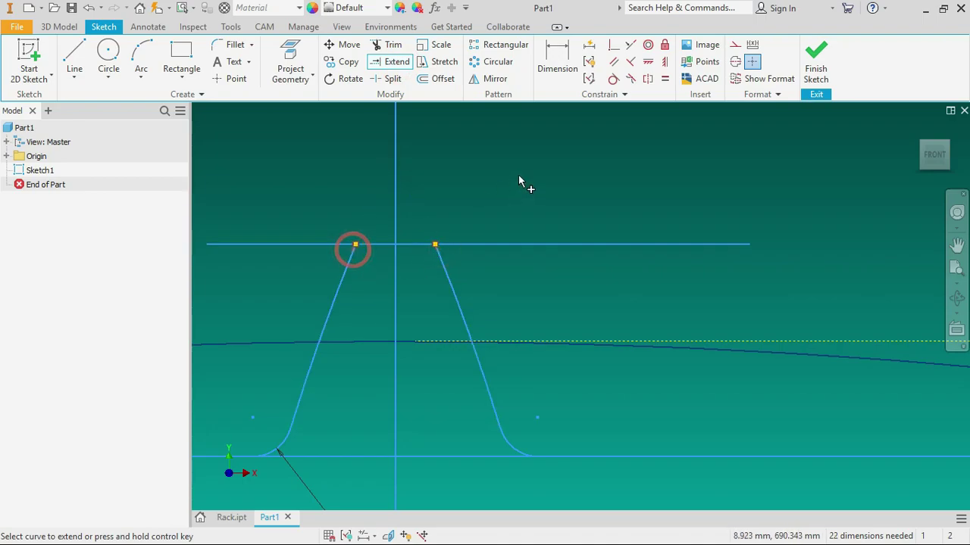
{"action": "right_click", "coordinate": [518, 181]}
{"action": "left_click", "coordinate": [568, 176]}
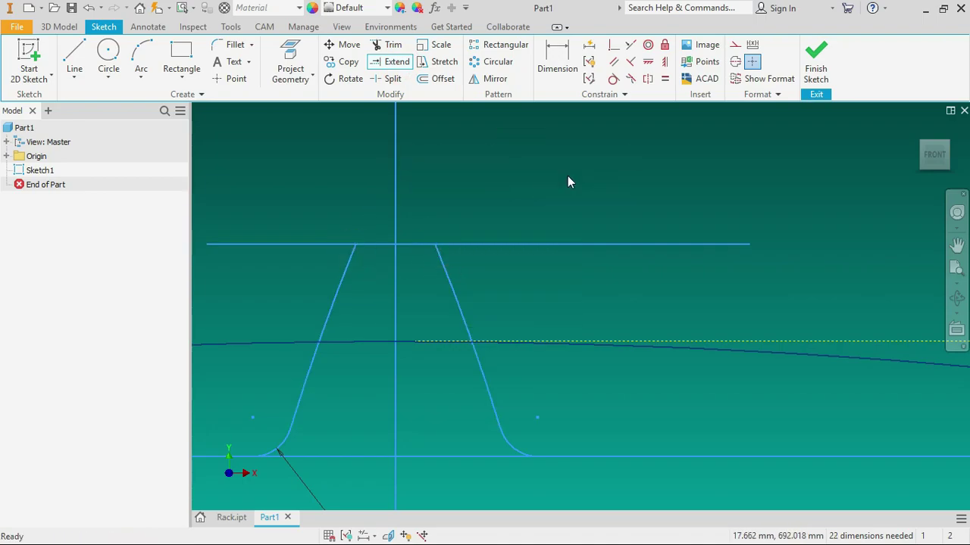
Step: Trim the top line's overhang left of the tooth to leave a flat tip
{"action": "left_click", "coordinate": [390, 45]}
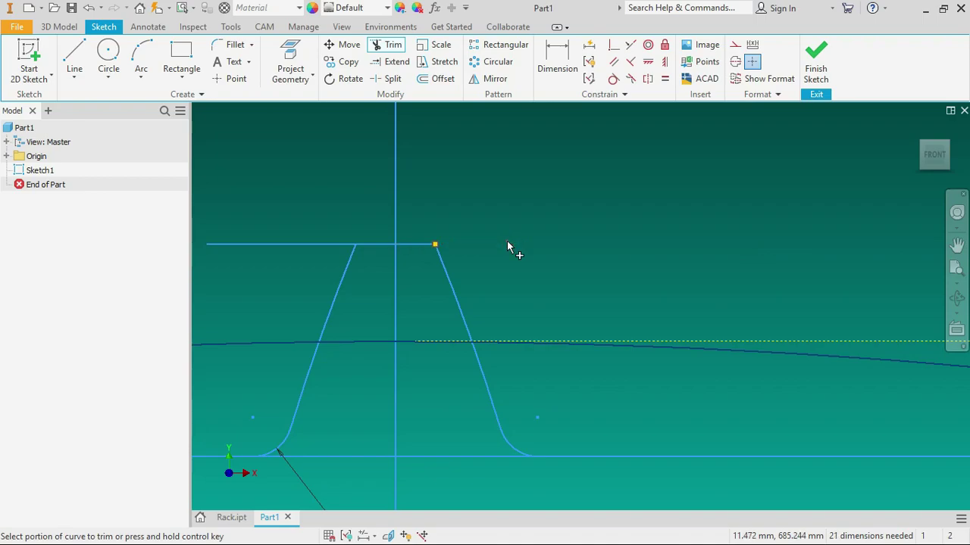
{"action": "left_click", "coordinate": [320, 244]}
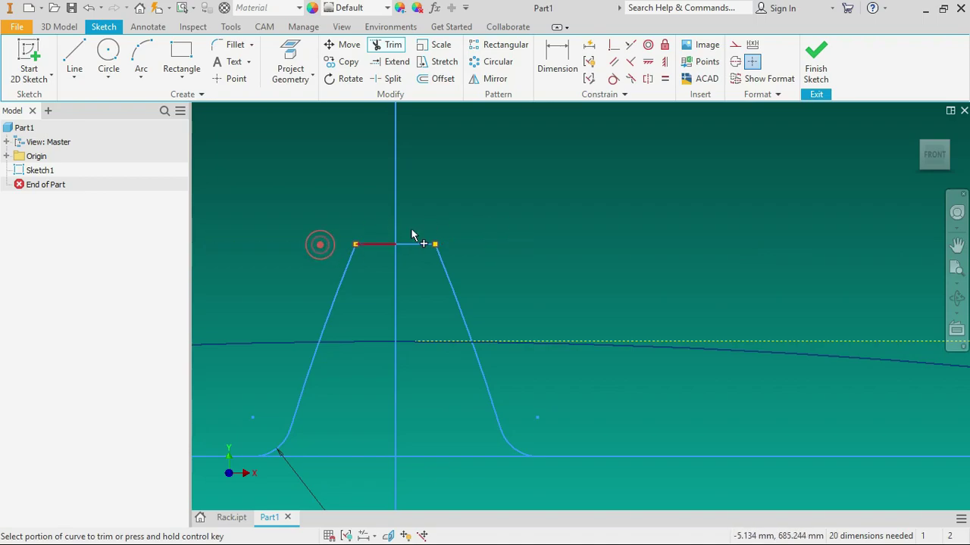
{"action": "right_click", "coordinate": [539, 197]}
{"action": "left_click", "coordinate": [589, 197]}
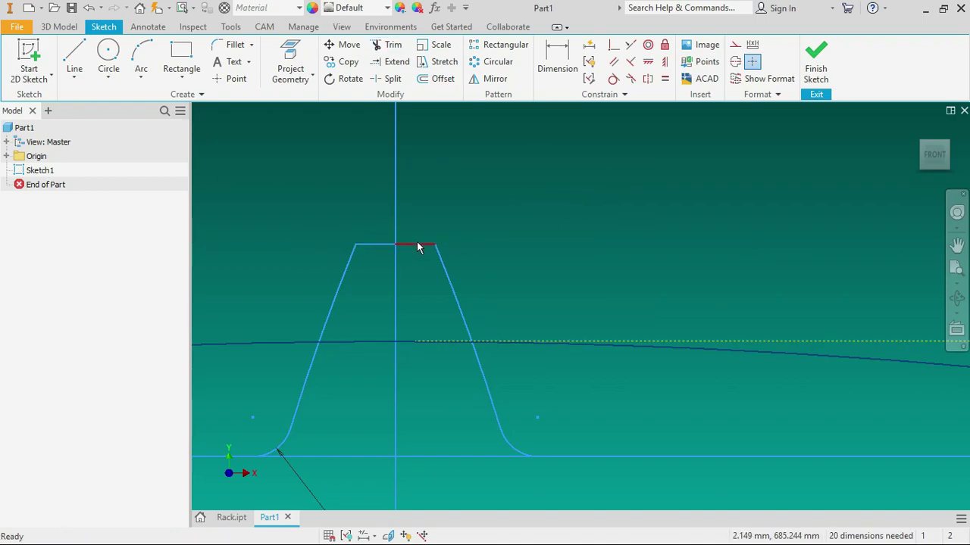
{"action": "scroll", "coordinate": [532, 159], "scroll_direction": "down", "scroll_amount": 3}
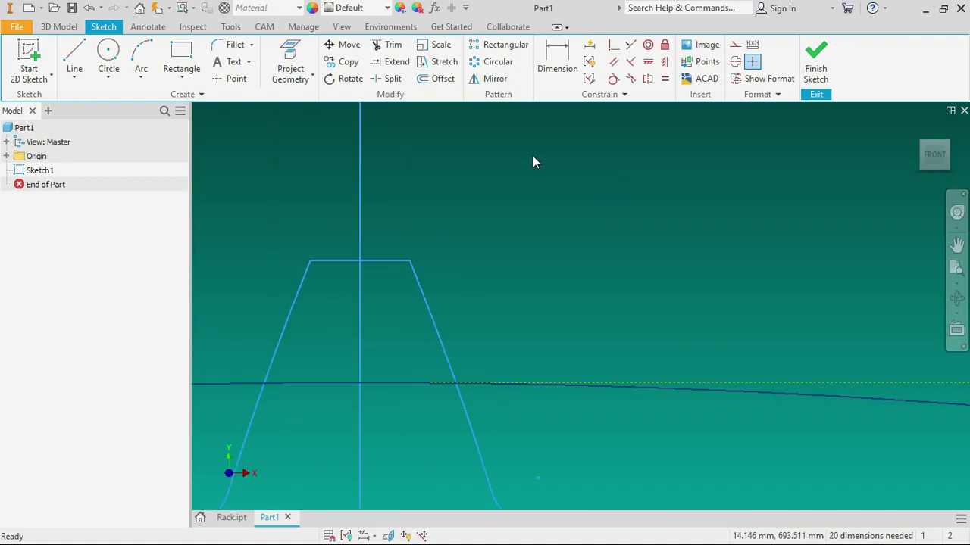
Step: Convert the vertical centre line to construction geometry
{"action": "left_click", "coordinate": [470, 170]}
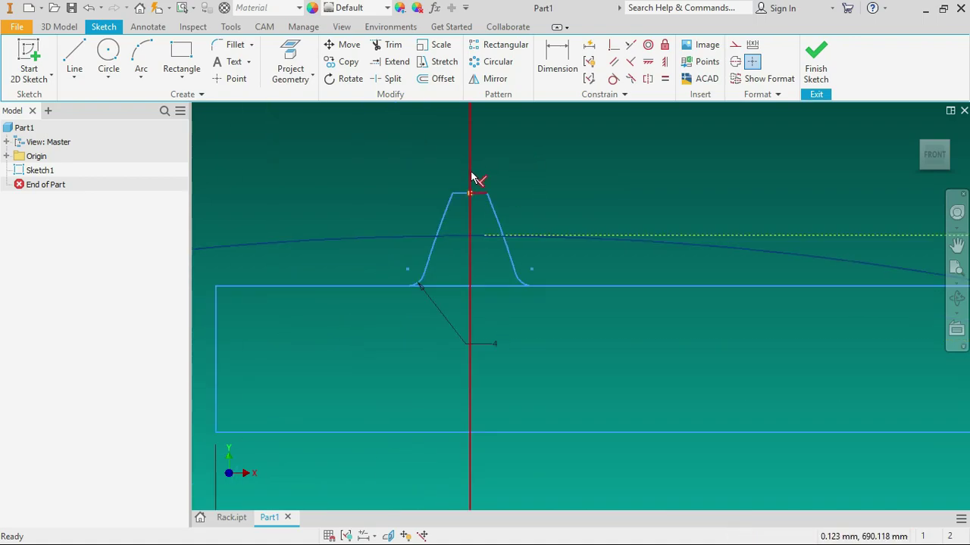
{"action": "left_click", "coordinate": [734, 46]}
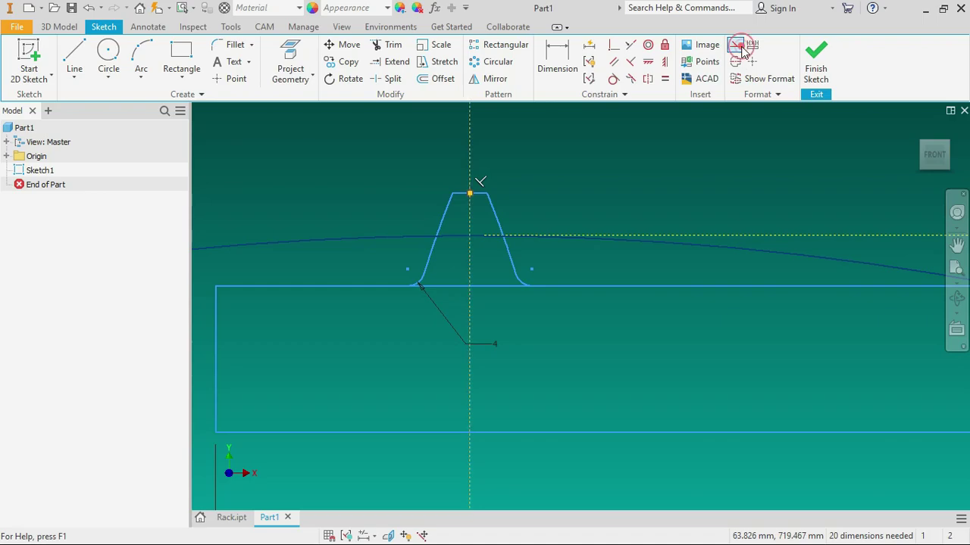
{"action": "left_click", "coordinate": [684, 123]}
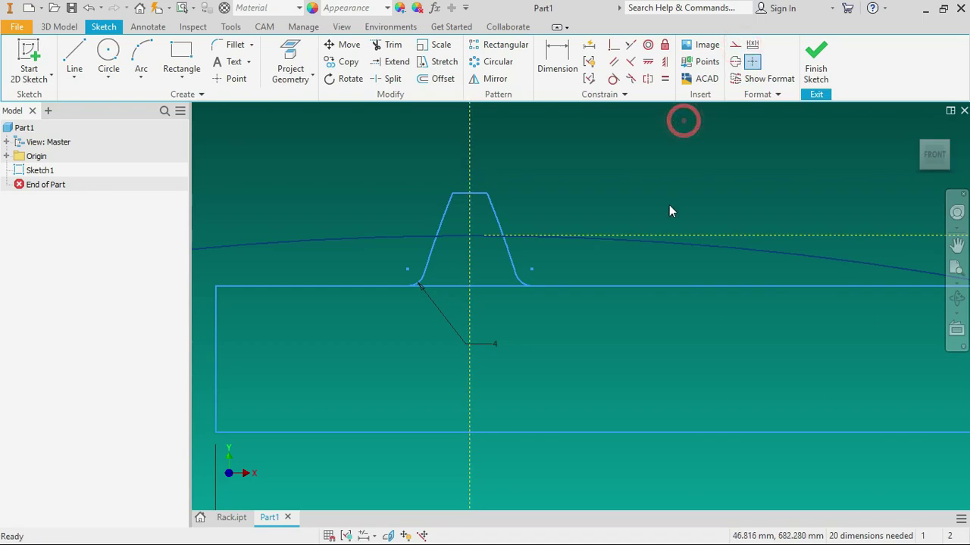
{"action": "scroll", "coordinate": [545, 179], "scroll_direction": "down", "scroll_amount": 2}
{"action": "scroll", "coordinate": [439, 204], "scroll_direction": "down", "scroll_amount": 2}
{"action": "scroll", "coordinate": [356, 233], "scroll_direction": "down", "scroll_amount": 1}
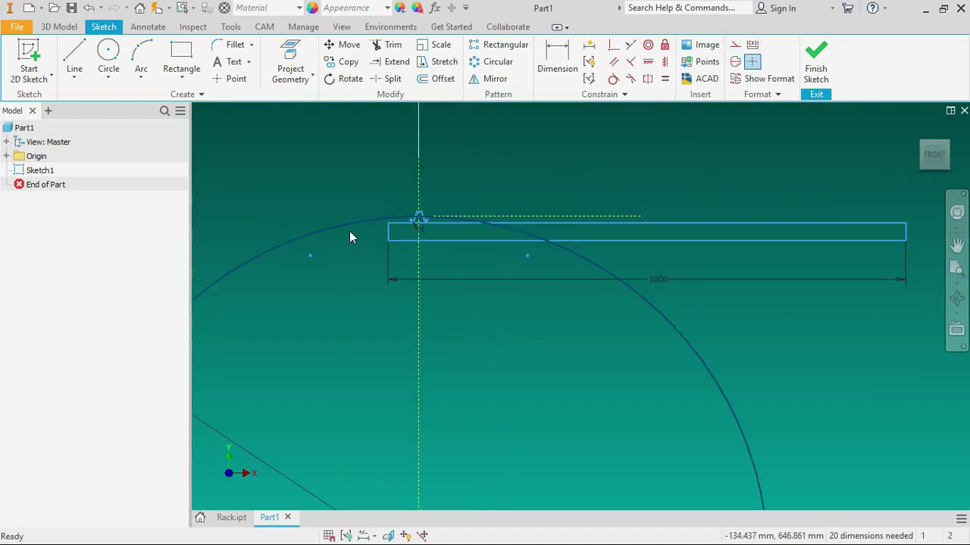
{"action": "scroll", "coordinate": [402, 216], "scroll_direction": "up", "scroll_amount": 3}
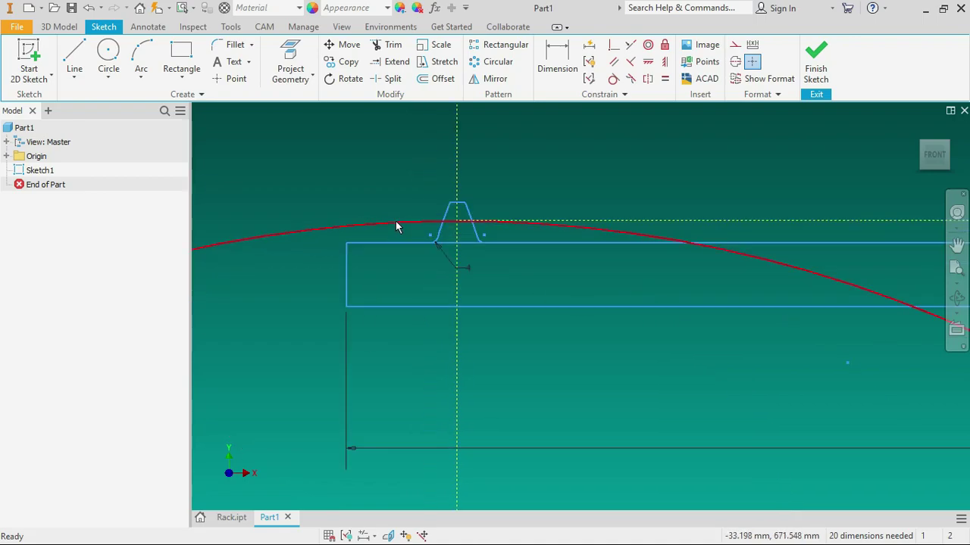
Step: Convert the large arc through the tooth to construction geometry
{"action": "left_click", "coordinate": [394, 219]}
{"action": "left_click", "coordinate": [734, 45]}
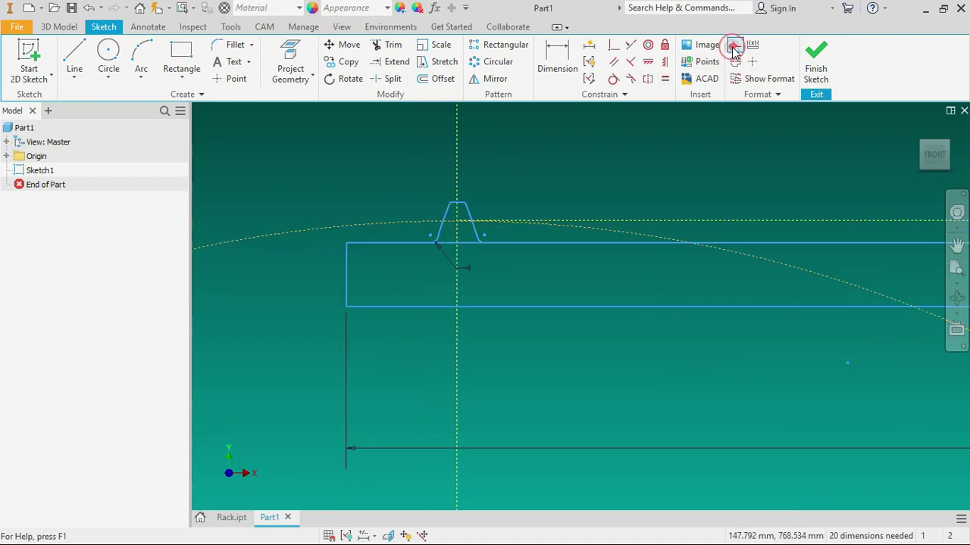
{"action": "scroll", "coordinate": [502, 156], "scroll_direction": "up", "scroll_amount": 3}
{"action": "scroll", "coordinate": [501, 155], "scroll_direction": "down", "scroll_amount": 5}
{"action": "scroll", "coordinate": [501, 156], "scroll_direction": "down", "scroll_amount": 3}
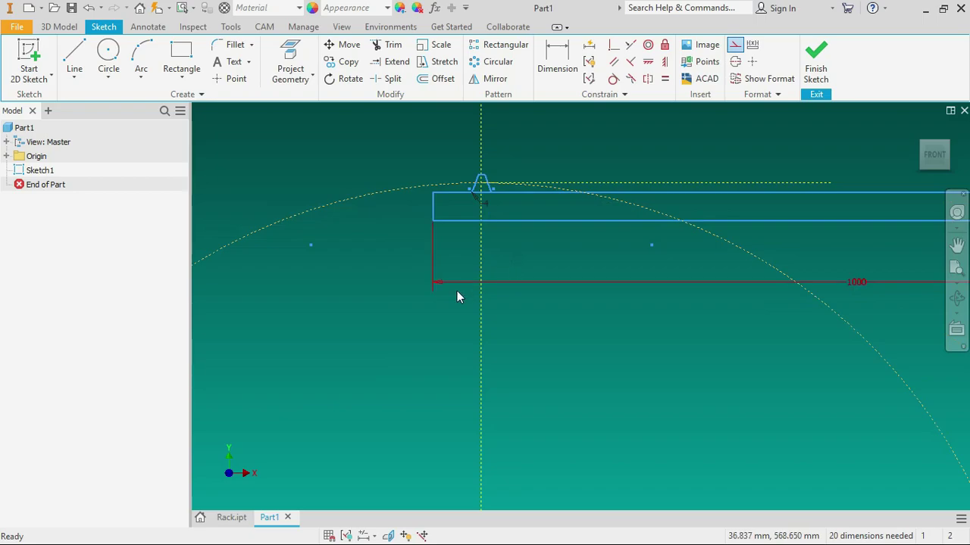
{"action": "scroll", "coordinate": [401, 283], "scroll_direction": "down", "scroll_amount": 2}
{"action": "scroll", "coordinate": [526, 196], "scroll_direction": "up", "scroll_amount": 2}
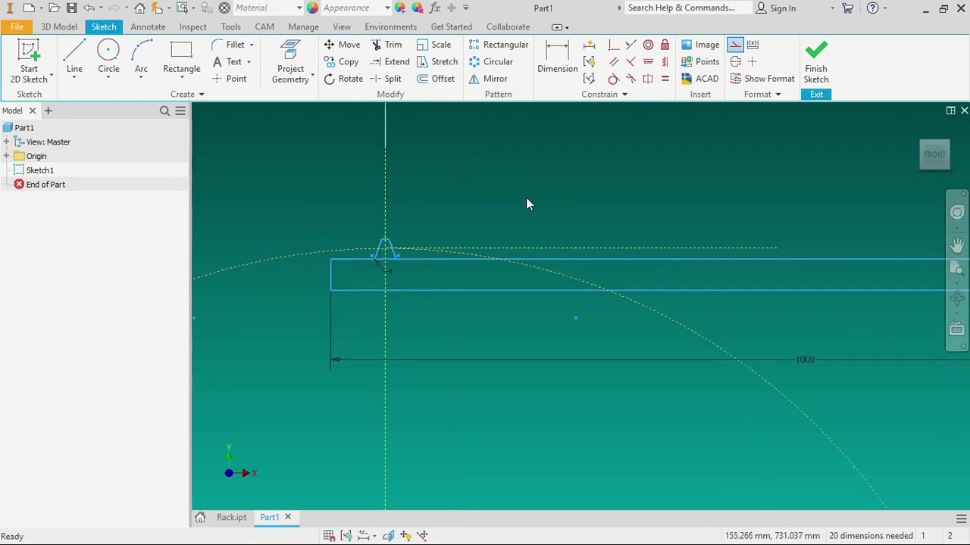
{"action": "left_click", "coordinate": [549, 76]}
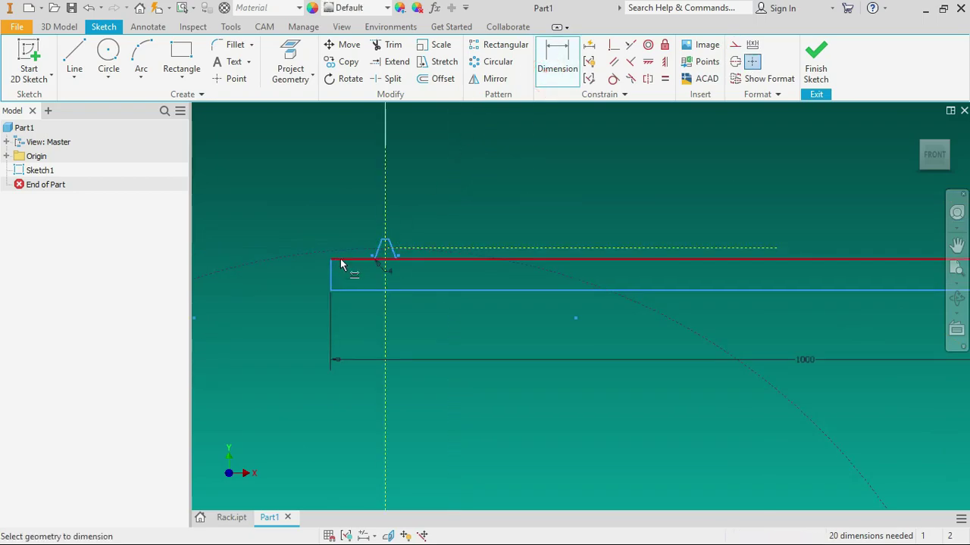
Step: Add a height dimension between the rectangle's top and bottom edges, try 70, then undo it
{"action": "left_click", "coordinate": [341, 259]}
{"action": "left_click", "coordinate": [352, 292]}
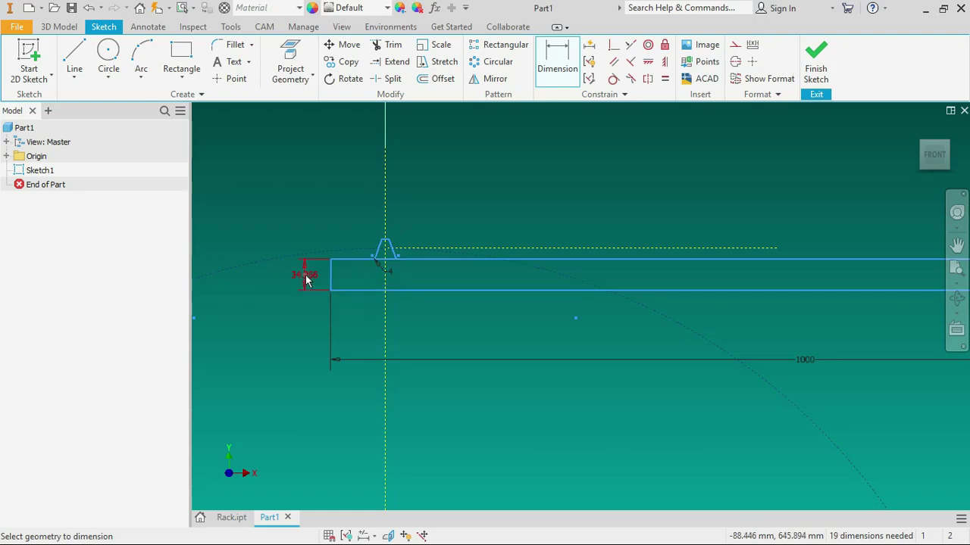
{"action": "left_click", "coordinate": [304, 275]}
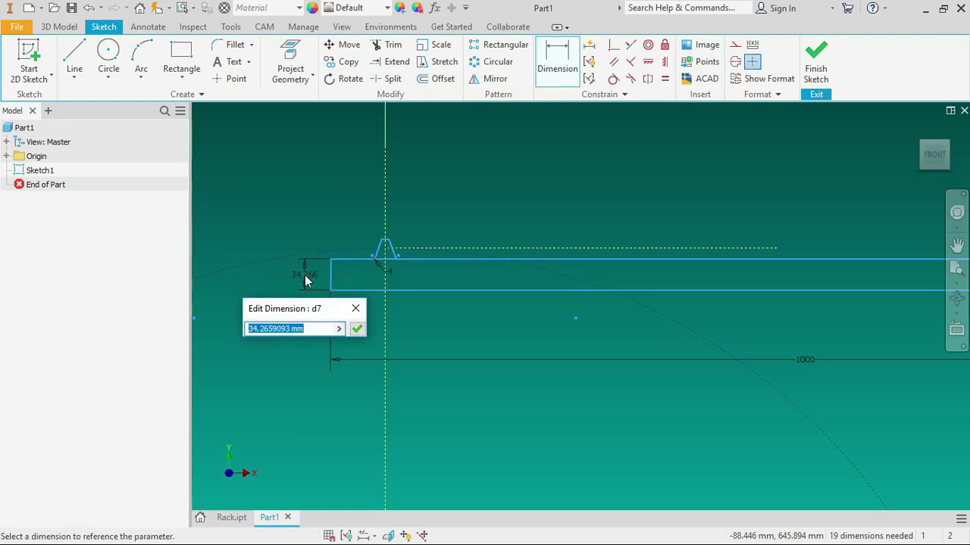
{"action": "type", "text": "70"}
{"action": "key", "text": "Return"}
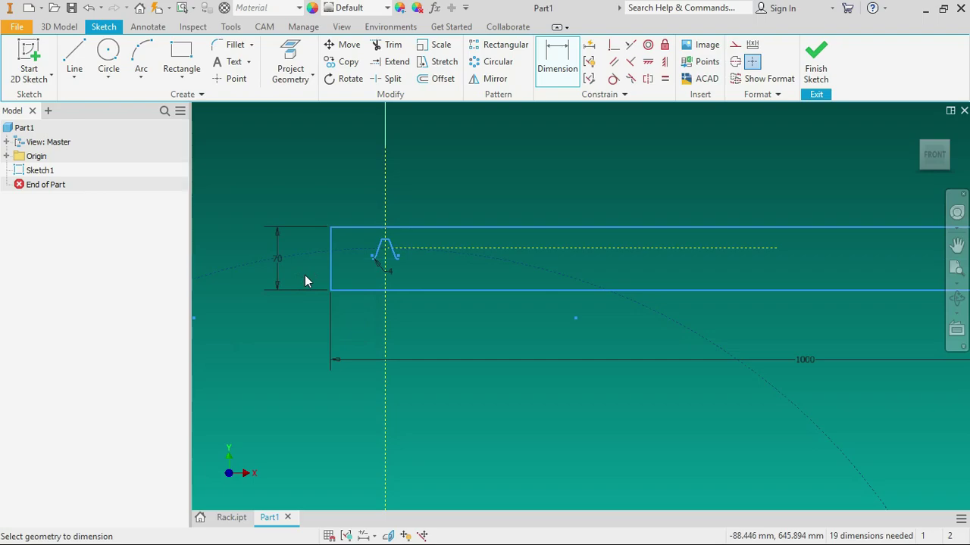
{"action": "key", "text": "ctrl+z"}
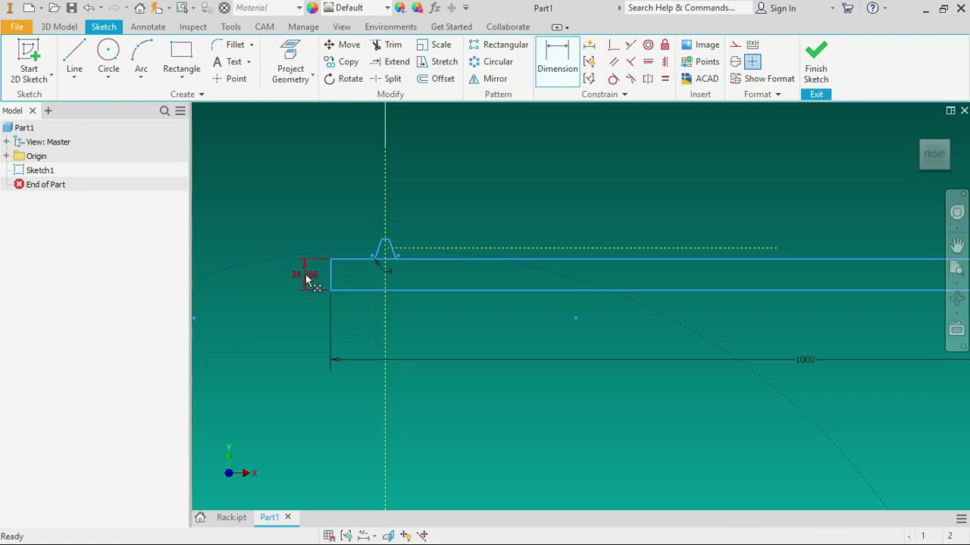
{"action": "right_click", "coordinate": [304, 347]}
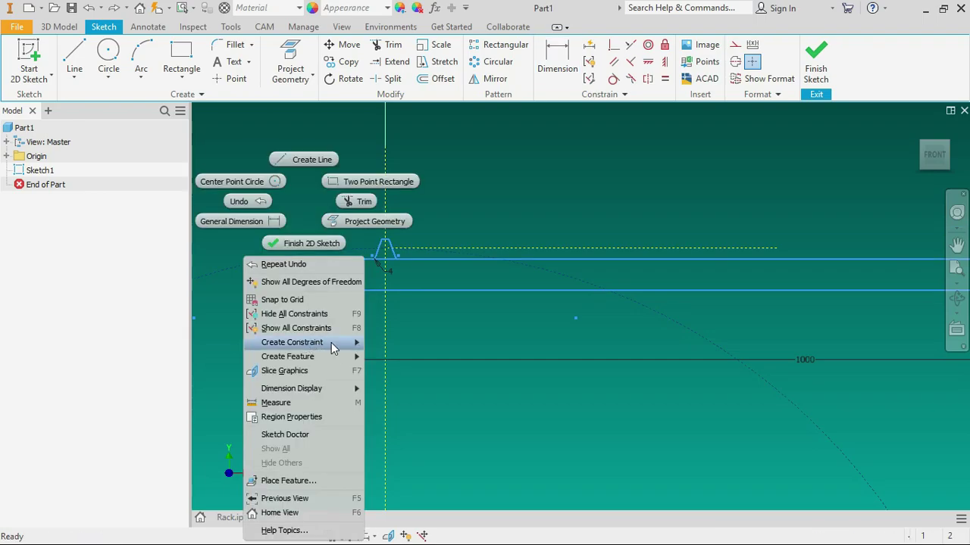
{"action": "left_click", "coordinate": [388, 266]}
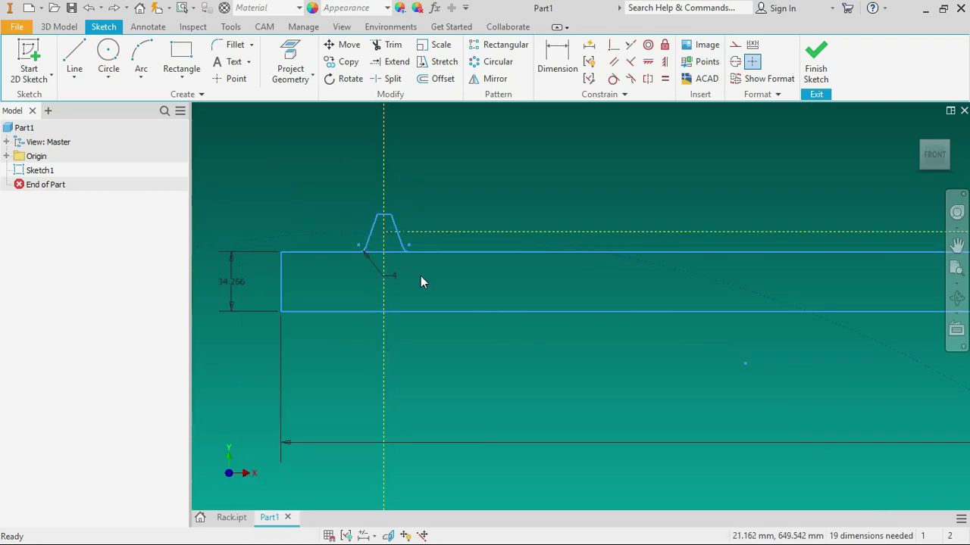
{"action": "key", "text": "ctrl+z"}
Step: Dimension the rectangle's left edge height to 70, then undo back to 34.266
{"action": "left_click", "coordinate": [556, 61]}
{"action": "left_click", "coordinate": [281, 287]}
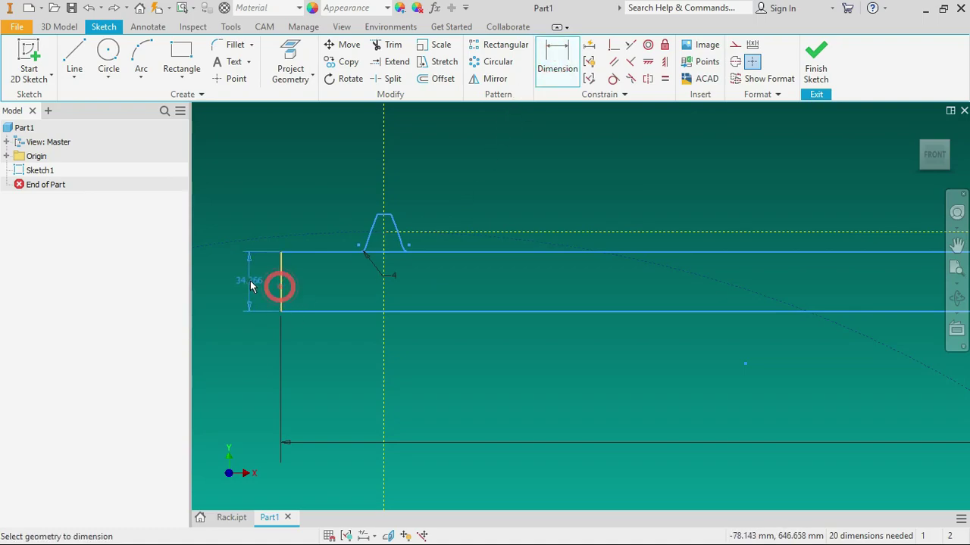
{"action": "left_click", "coordinate": [251, 283]}
{"action": "type", "text": "70"}
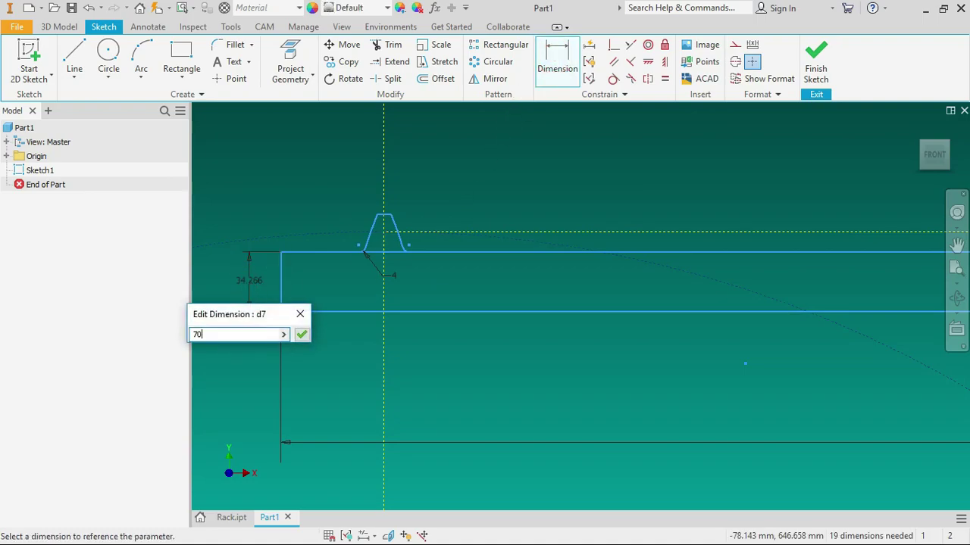
{"action": "key", "text": "Return"}
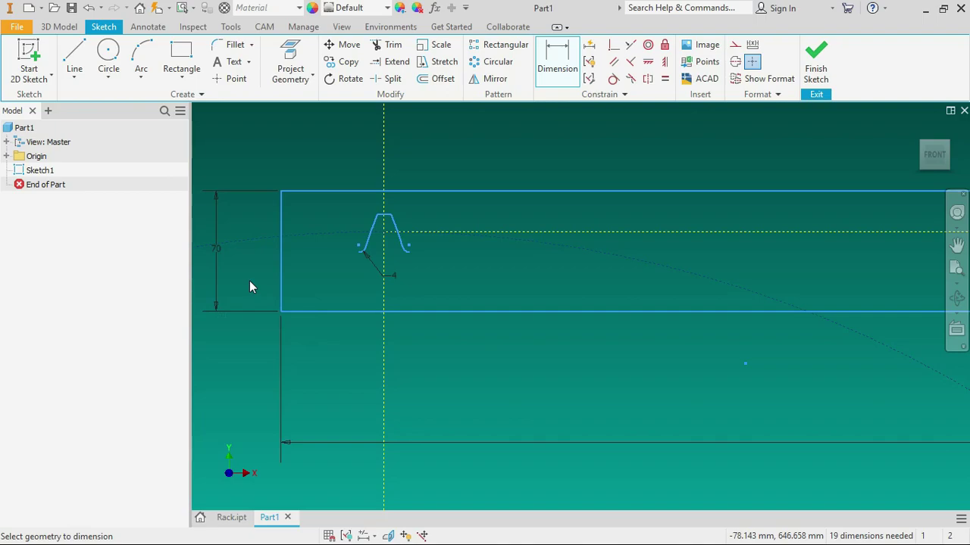
{"action": "key", "text": "ctrl+z"}
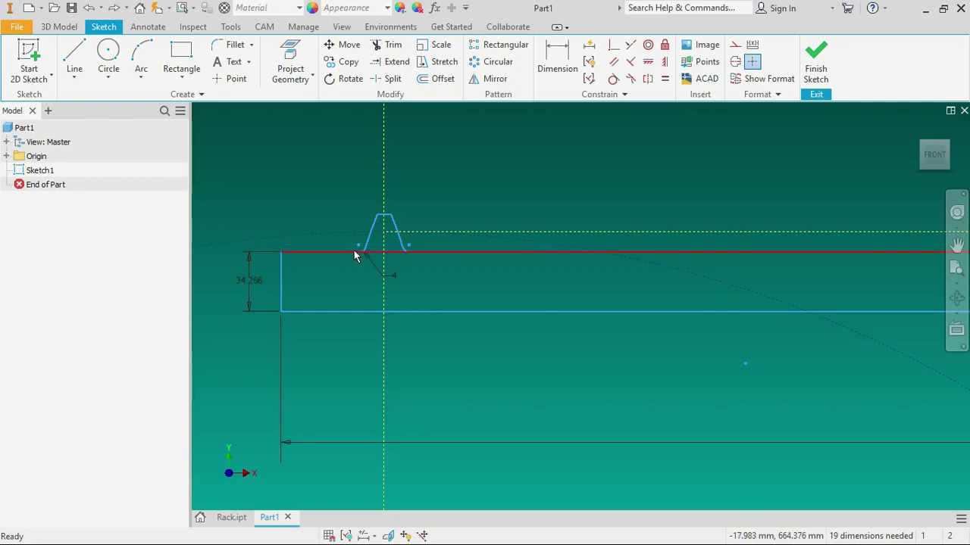
{"action": "scroll", "coordinate": [438, 204], "scroll_direction": "down", "scroll_amount": 2}
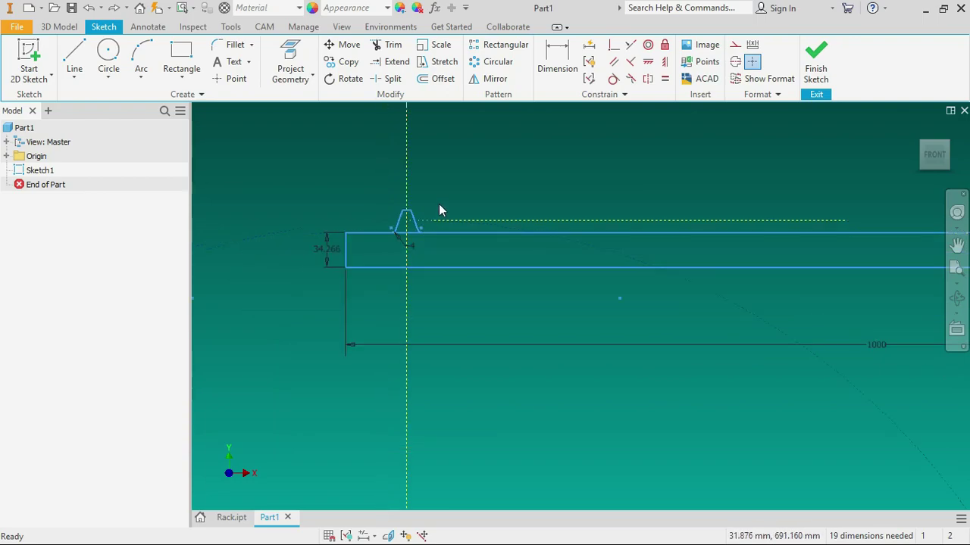
{"action": "left_click", "coordinate": [557, 62]}
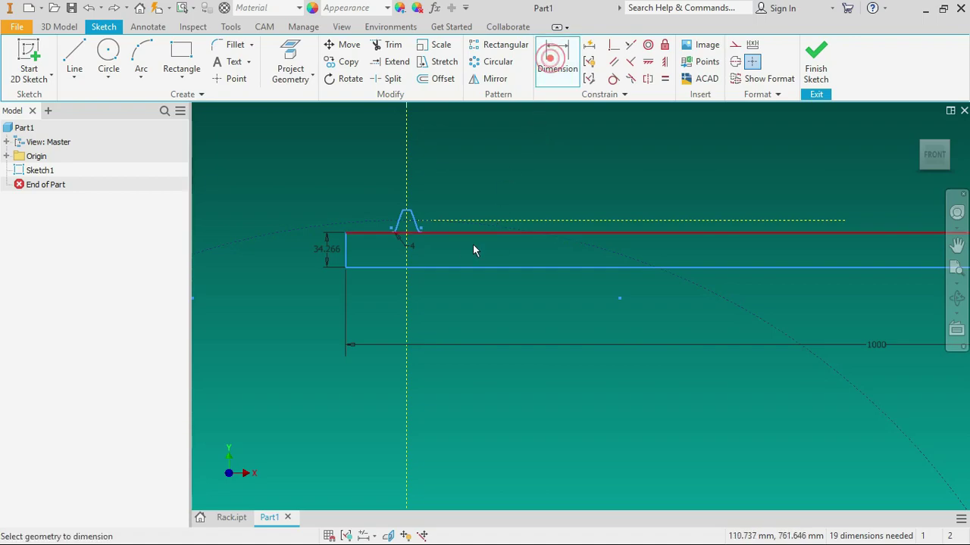
{"action": "scroll", "coordinate": [448, 156], "scroll_direction": "down", "scroll_amount": 3}
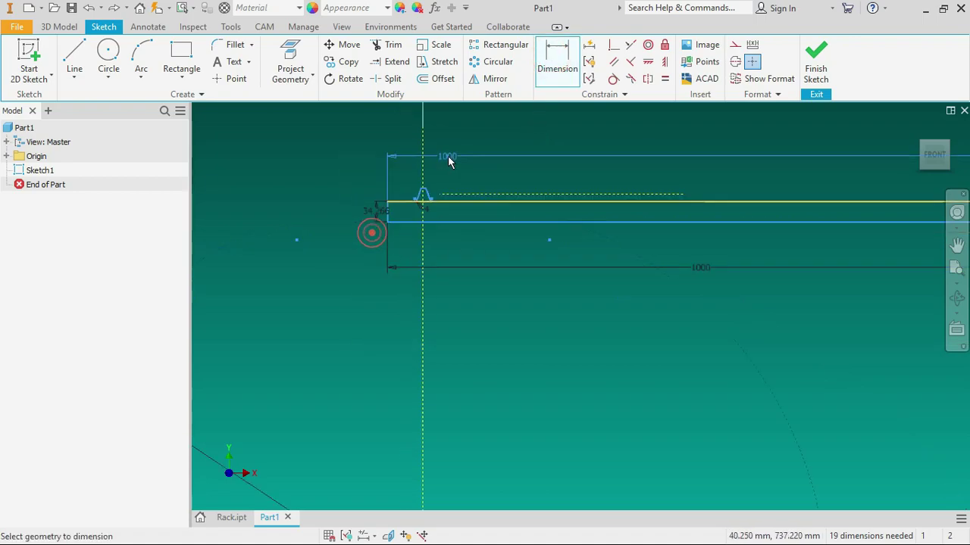
Step: Dimension the rectangle's top edge to the horizontal axis
{"action": "left_click", "coordinate": [433, 419]}
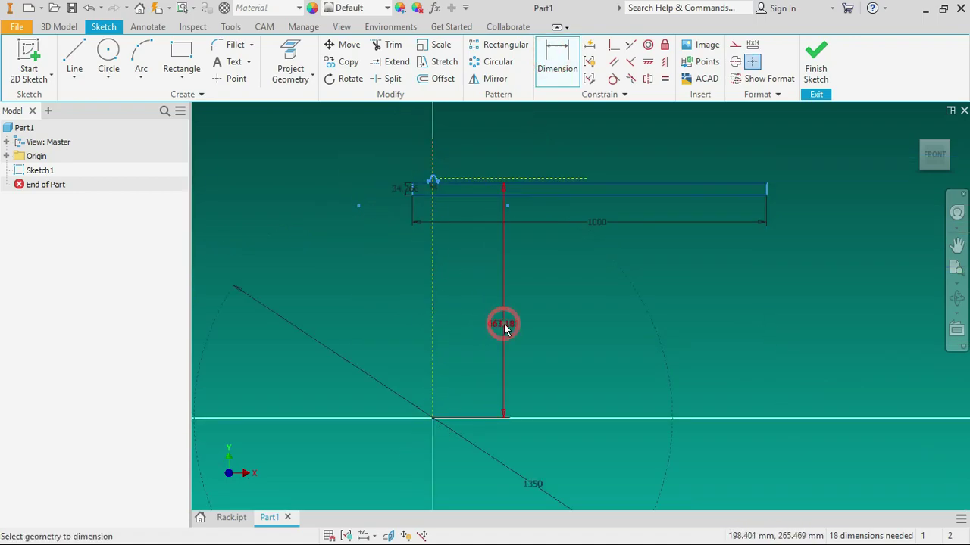
{"action": "right_click", "coordinate": [542, 319]}
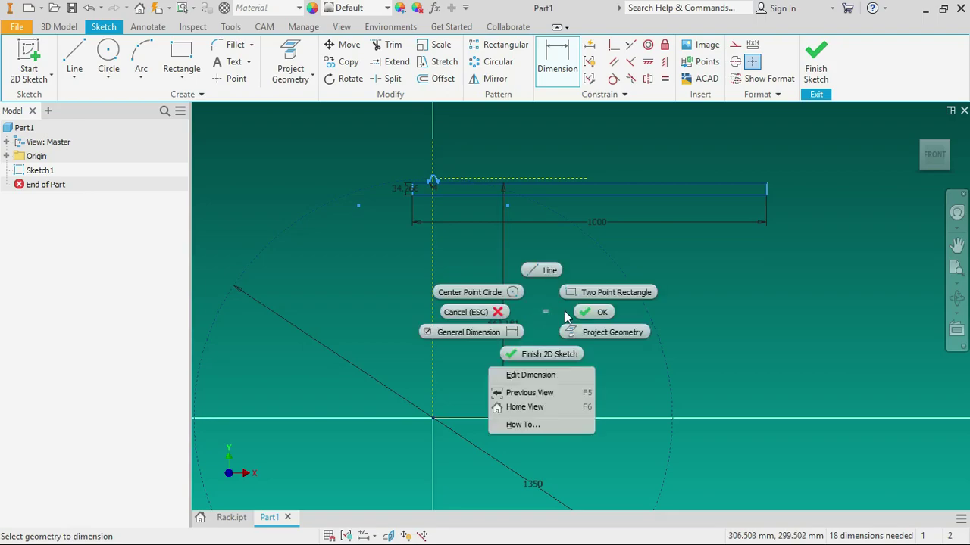
{"action": "left_click", "coordinate": [598, 311]}
{"action": "scroll", "coordinate": [480, 186], "scroll_direction": "up", "scroll_amount": 3}
{"action": "scroll", "coordinate": [575, 246], "scroll_direction": "up", "scroll_amount": 2}
{"action": "scroll", "coordinate": [575, 245], "scroll_direction": "down", "scroll_amount": 2}
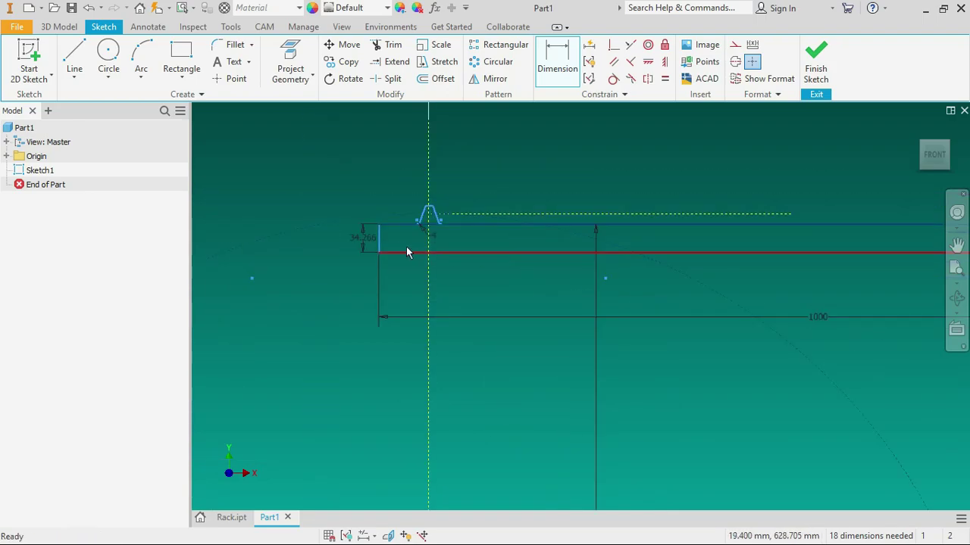
Step: Change the rectangle's 34.266 height dimension to 70, then to 75
{"action": "double_click", "coordinate": [370, 239]}
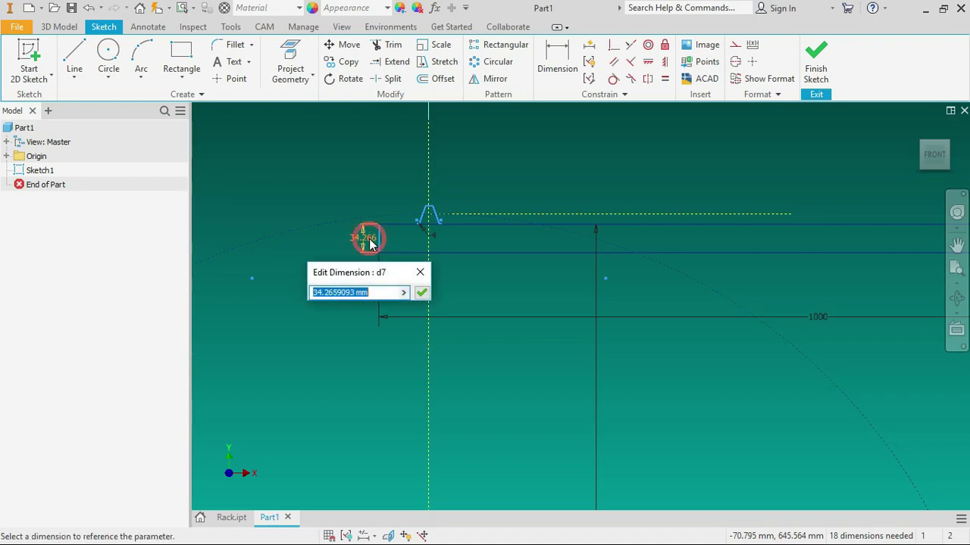
{"action": "type", "text": "70"}
{"action": "key", "text": "Return"}
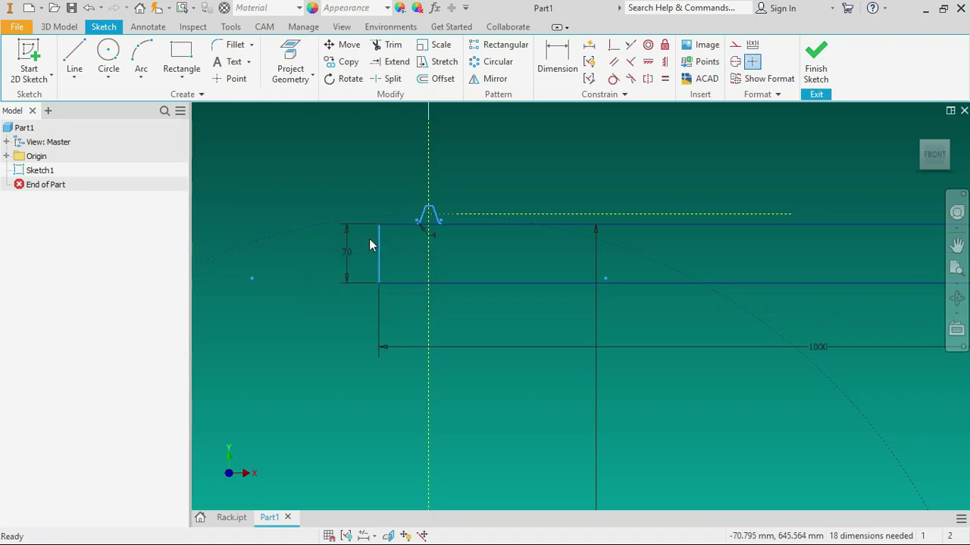
{"action": "scroll", "coordinate": [203, 266], "scroll_direction": "down", "scroll_amount": 2}
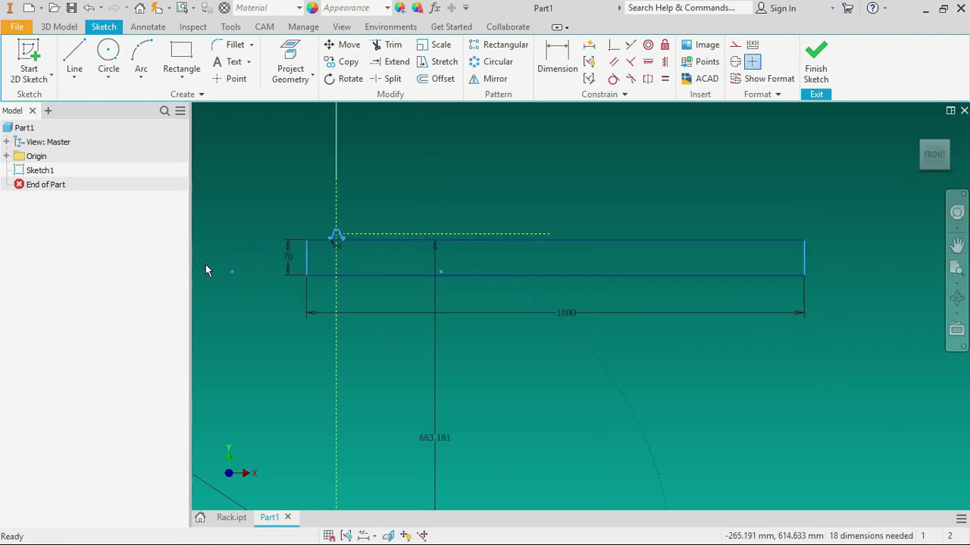
{"action": "scroll", "coordinate": [290, 266], "scroll_direction": "up", "scroll_amount": 3}
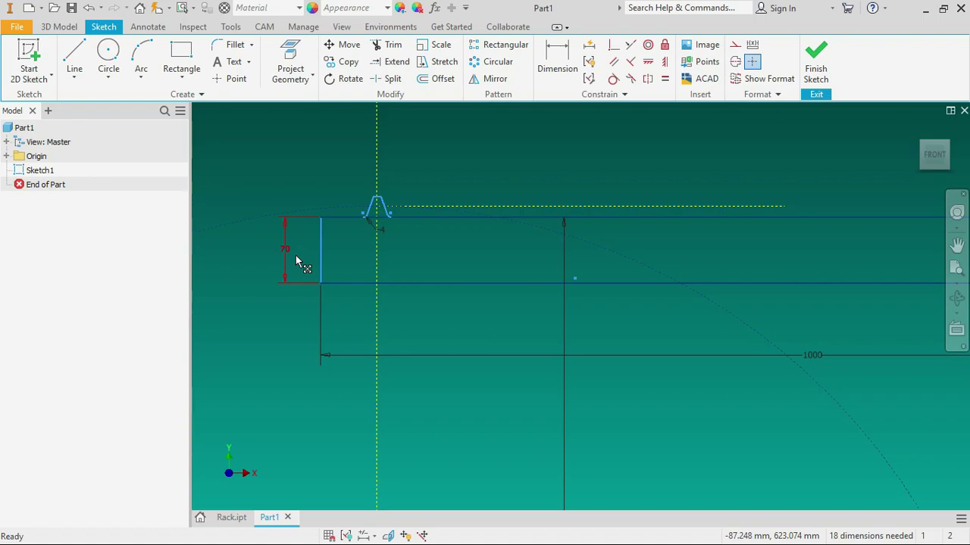
{"action": "double_click", "coordinate": [287, 250]}
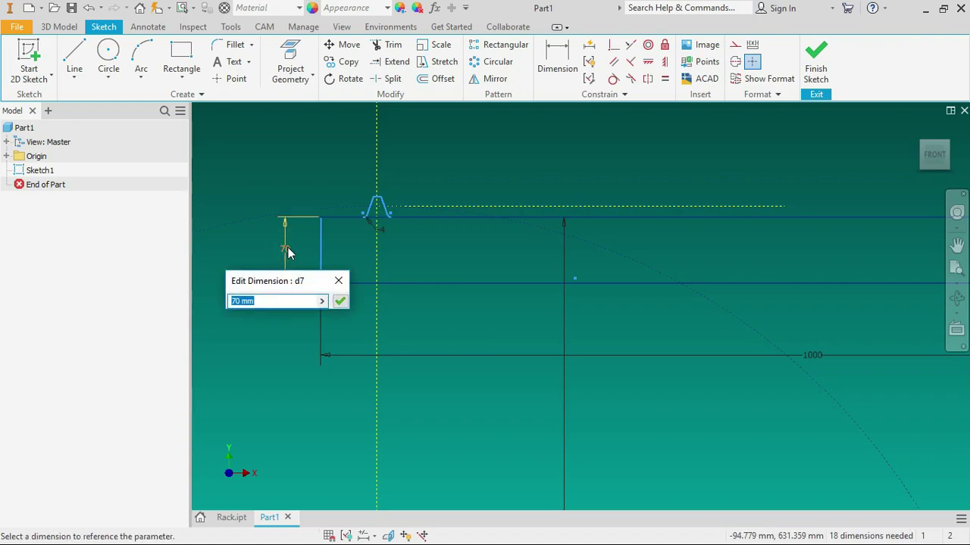
{"action": "type", "text": "75"}
{"action": "key", "text": "Return"}
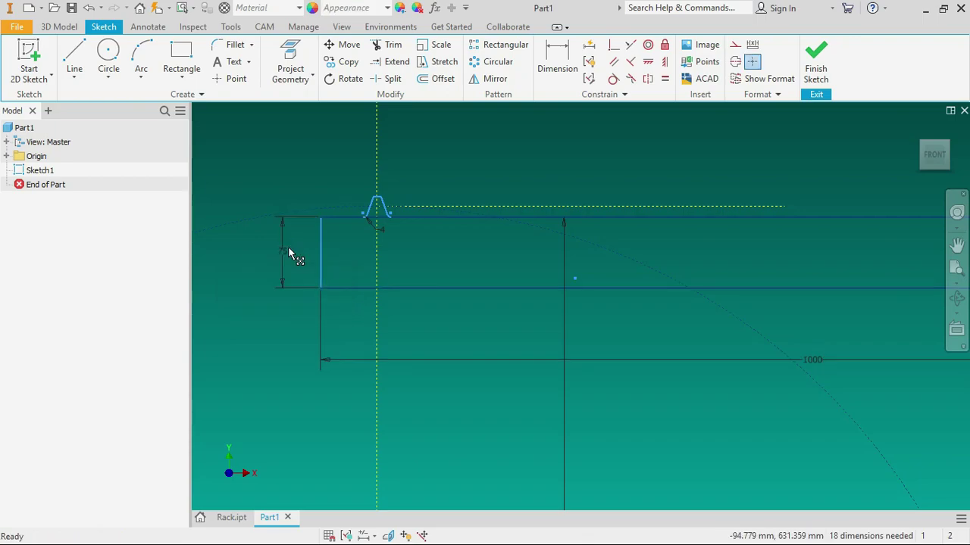
Step: Finish Sketch1, reopen it to check, dismiss the save reminder, and finish it again
{"action": "left_click", "coordinate": [816, 61]}
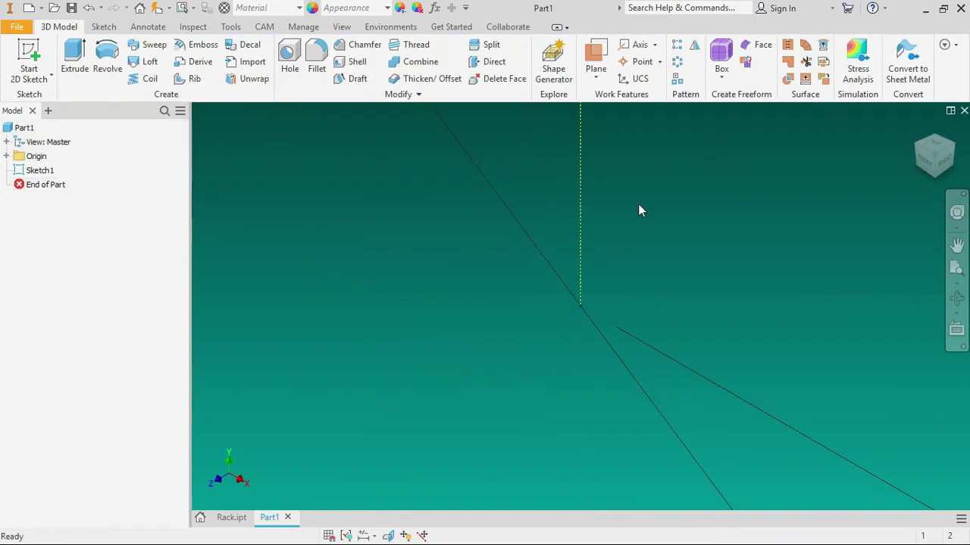
{"action": "scroll", "coordinate": [496, 295], "scroll_direction": "up", "scroll_amount": 4}
{"action": "scroll", "coordinate": [493, 261], "scroll_direction": "down", "scroll_amount": 8}
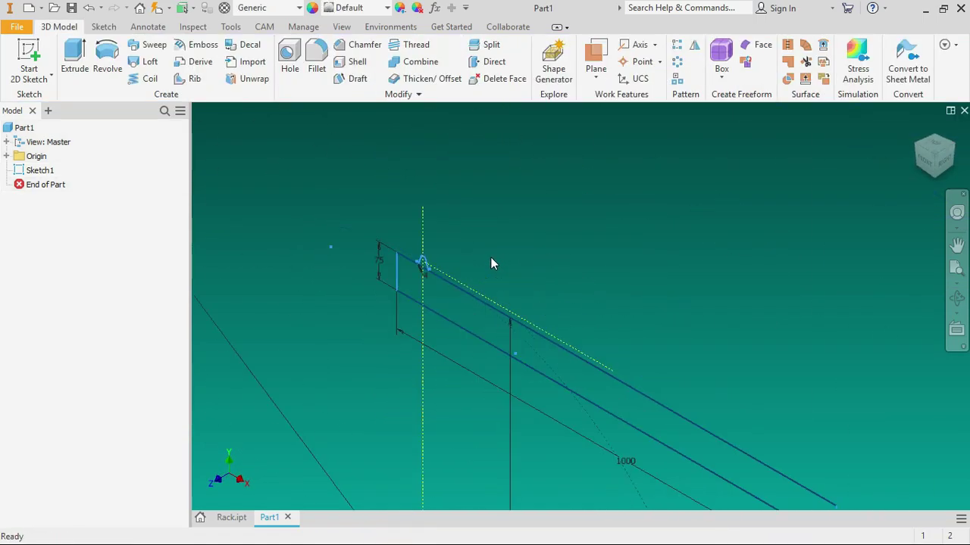
{"action": "key", "text": "ctrl+z"}
{"action": "scroll", "coordinate": [439, 324], "scroll_direction": "up", "scroll_amount": 3}
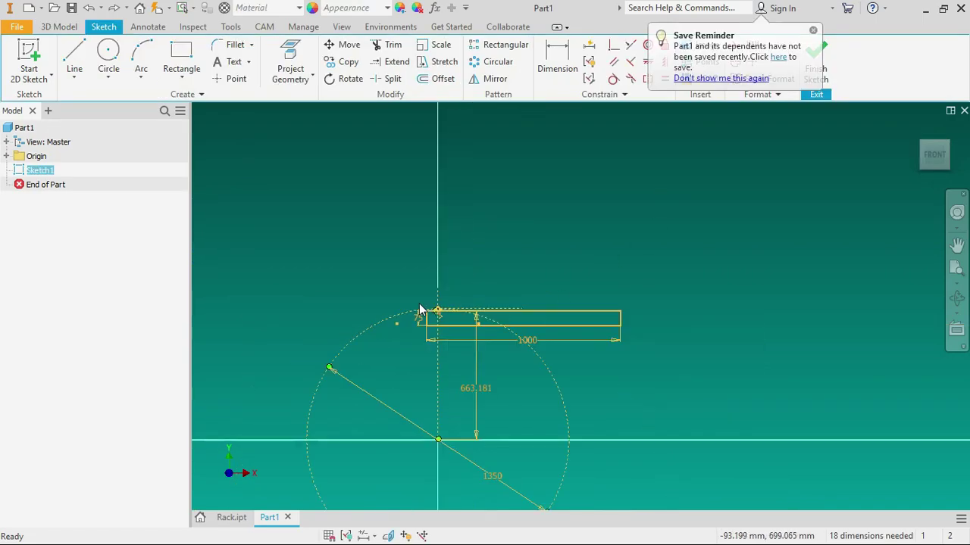
{"action": "scroll", "coordinate": [421, 306], "scroll_direction": "down", "scroll_amount": 3}
{"action": "scroll", "coordinate": [503, 350], "scroll_direction": "down", "scroll_amount": 2}
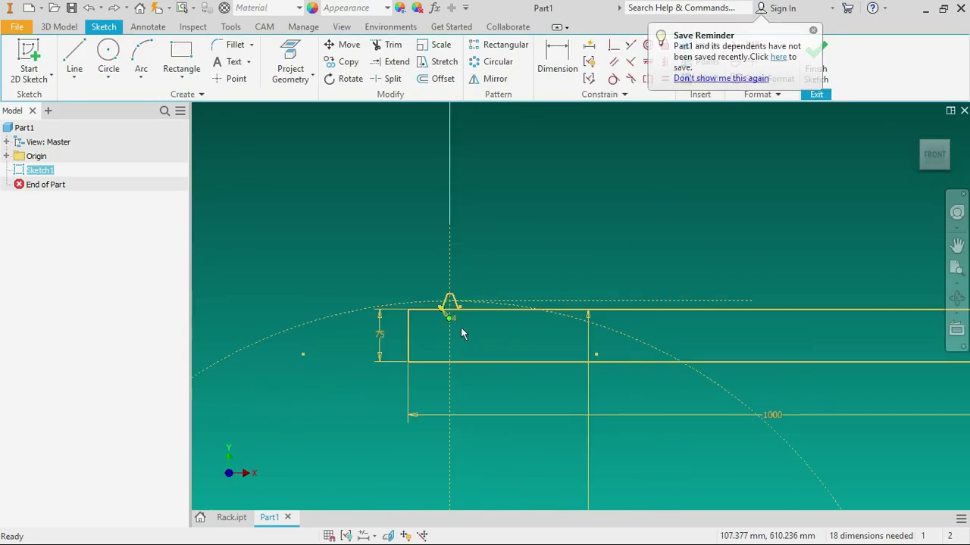
{"action": "left_click", "coordinate": [813, 31]}
{"action": "left_click", "coordinate": [816, 67]}
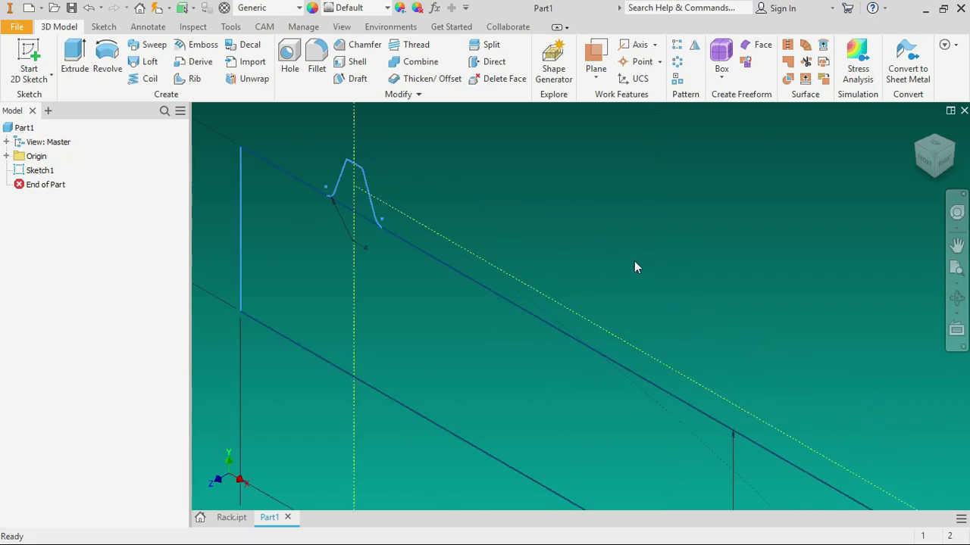
Step: Create Extrusion1 from the tooth-and-base profile, Symmetric direction, distance 10*8, as one solid body
{"action": "left_click", "coordinate": [74, 60]}
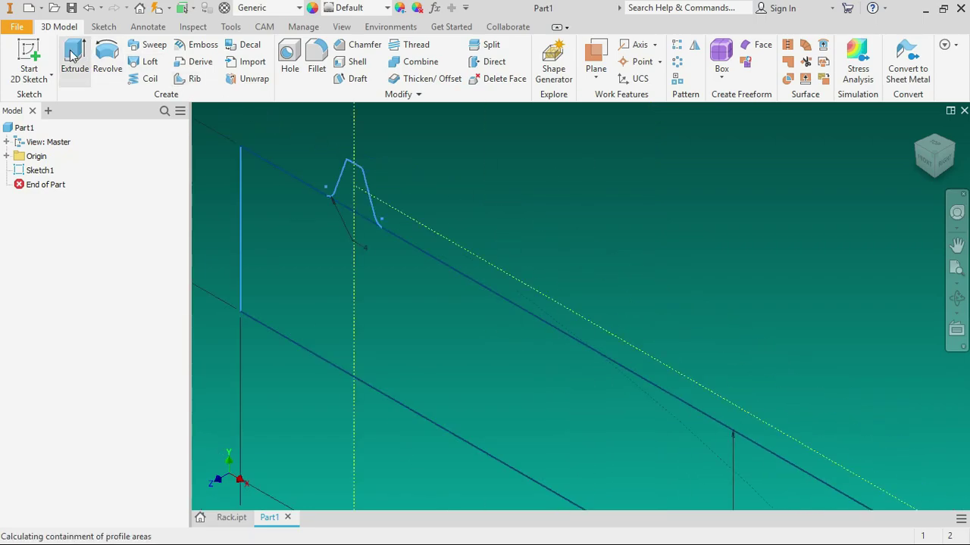
{"action": "scroll", "coordinate": [620, 239], "scroll_direction": "down", "scroll_amount": 3}
{"action": "scroll", "coordinate": [567, 220], "scroll_direction": "up", "scroll_amount": 2}
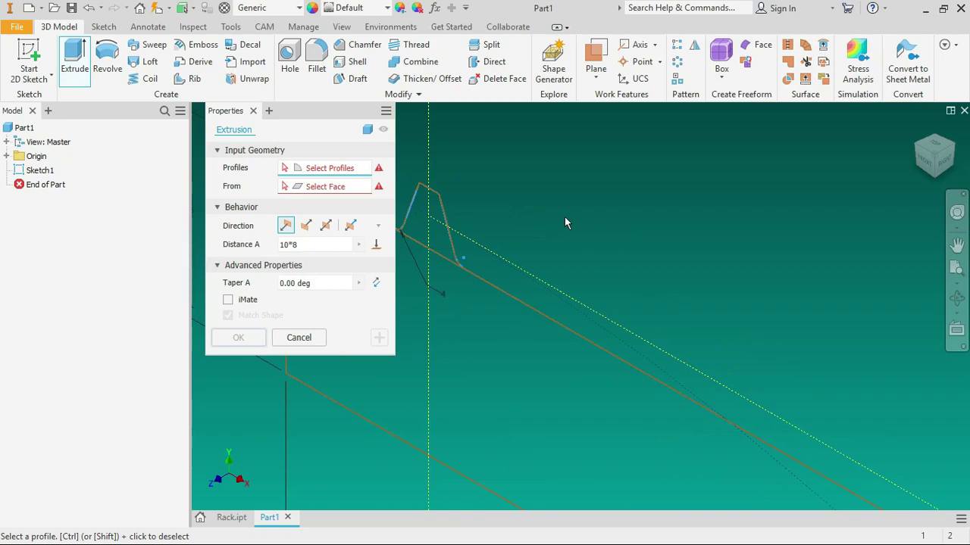
{"action": "scroll", "coordinate": [487, 222], "scroll_direction": "down", "scroll_amount": 1}
{"action": "left_click", "coordinate": [480, 227]}
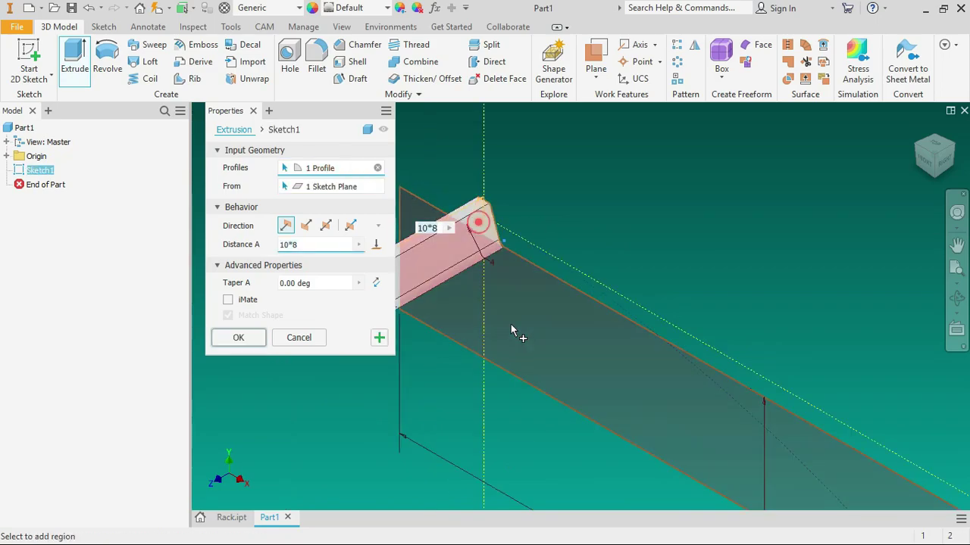
{"action": "left_click", "coordinate": [327, 229]}
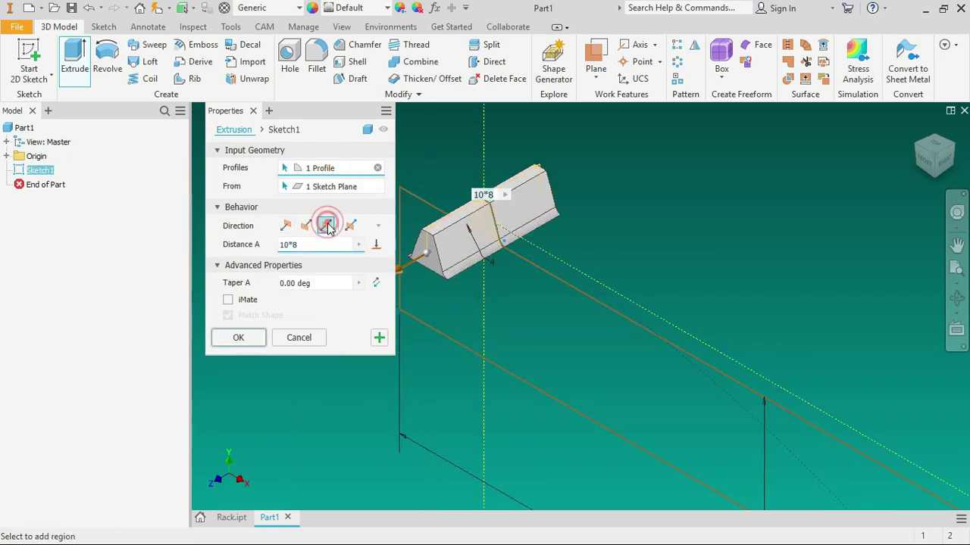
{"action": "left_click", "coordinate": [319, 248]}
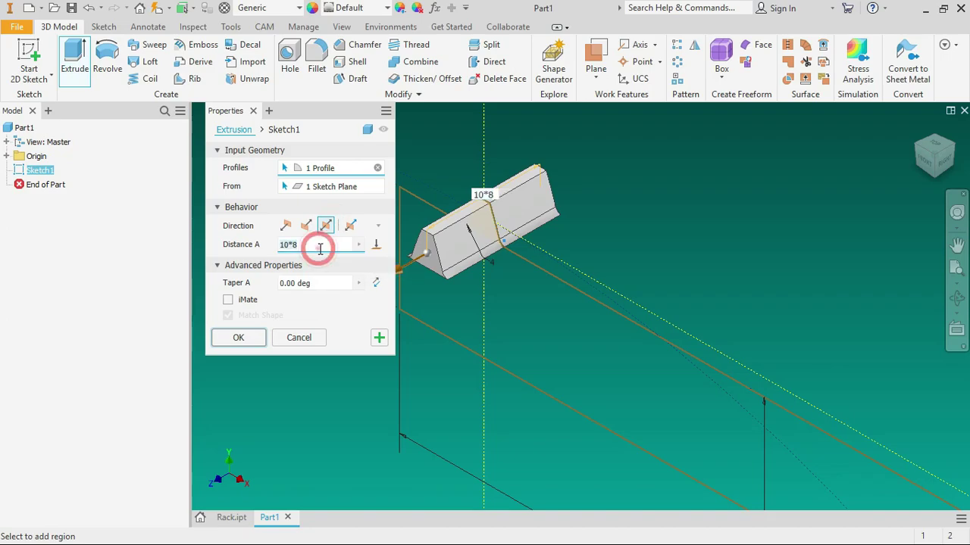
{"action": "key", "text": "BackSpace"}
{"action": "key", "text": "BackSpace"}
{"action": "left_click", "coordinate": [318, 248]}
{"action": "type", "text": "*"}
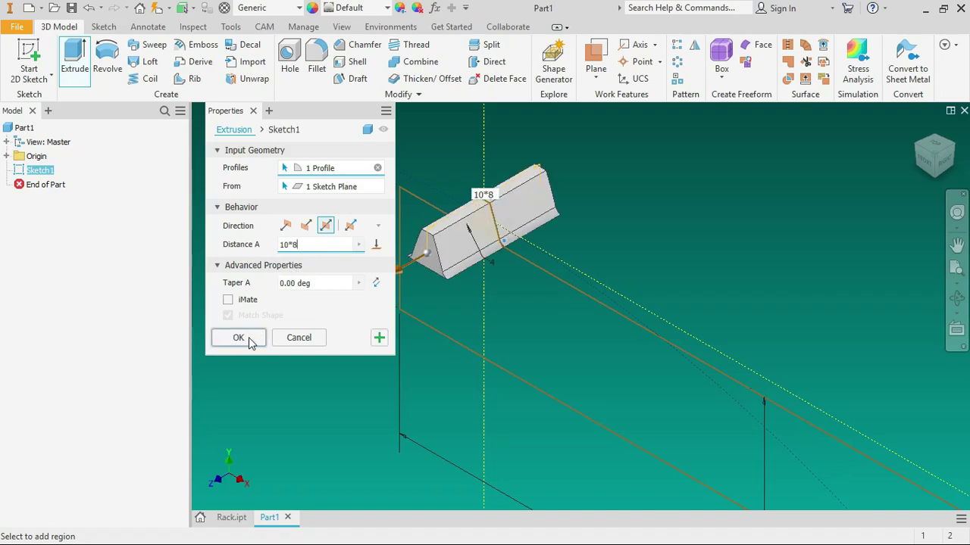
{"action": "left_click", "coordinate": [251, 342]}
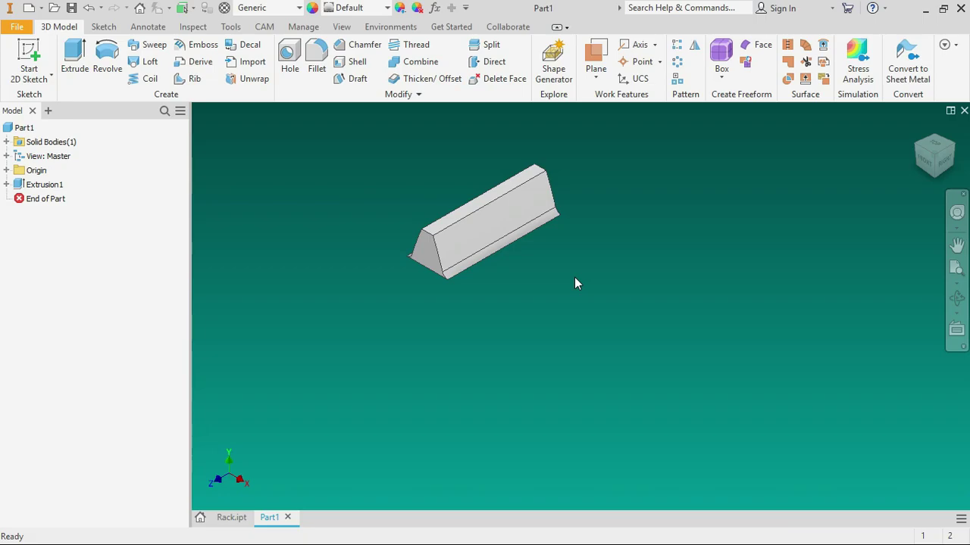
Step: Share Sketch1 from under Extrusion1 so its profiles can be reused
{"action": "left_click", "coordinate": [6, 185]}
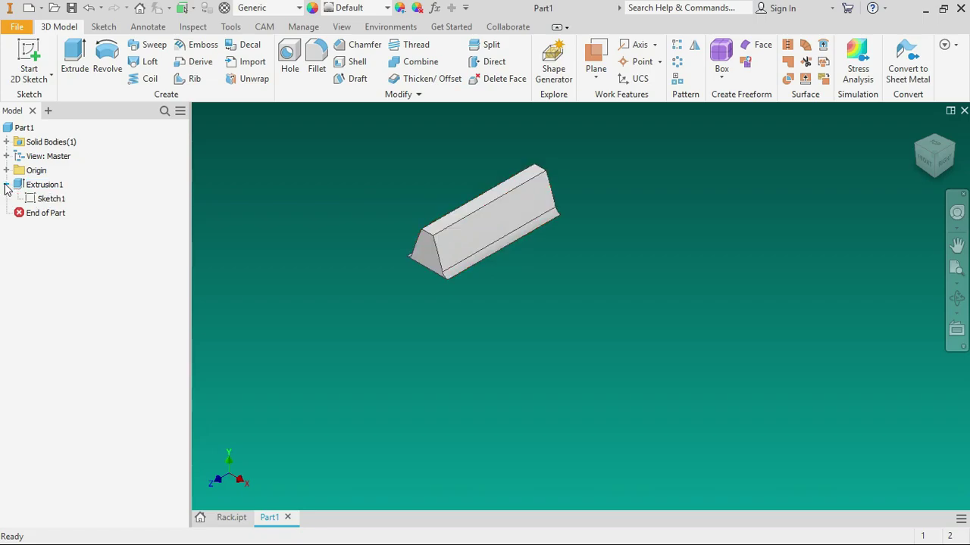
{"action": "left_click", "coordinate": [46, 199]}
{"action": "right_click", "coordinate": [40, 202]}
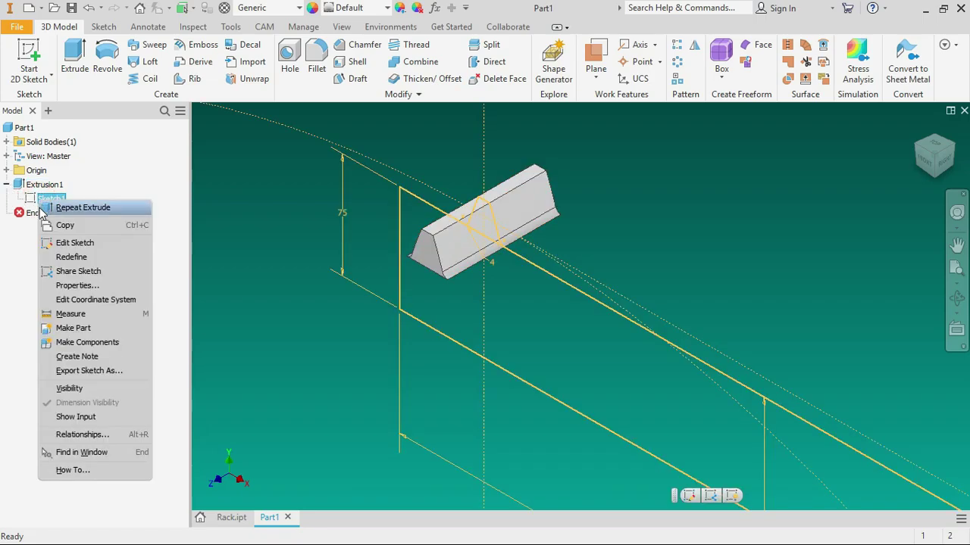
{"action": "left_click", "coordinate": [72, 389]}
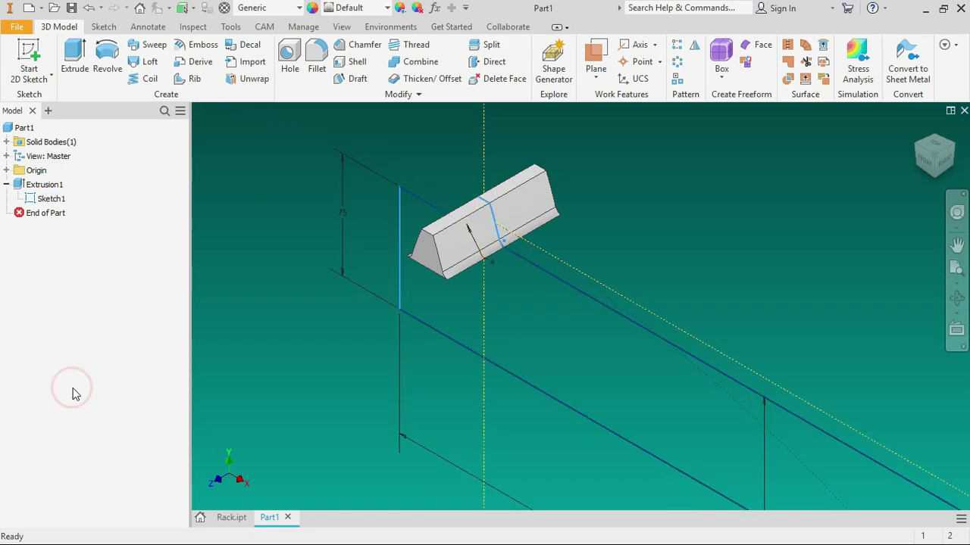
Step: Extrude the bar profile symmetrically 10*8 deep to form the 1000 mm bar
{"action": "left_click", "coordinate": [80, 68]}
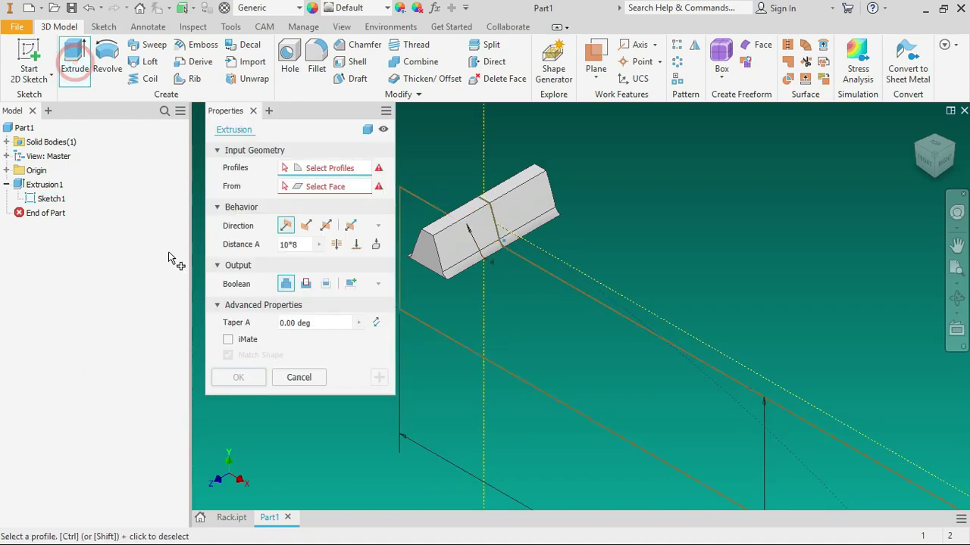
{"action": "left_click", "coordinate": [542, 313]}
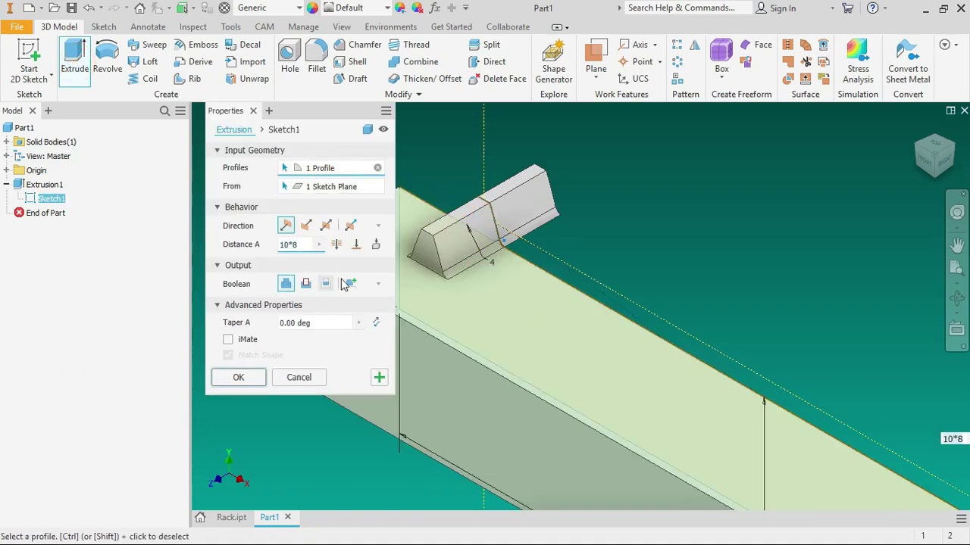
{"action": "left_click", "coordinate": [326, 225]}
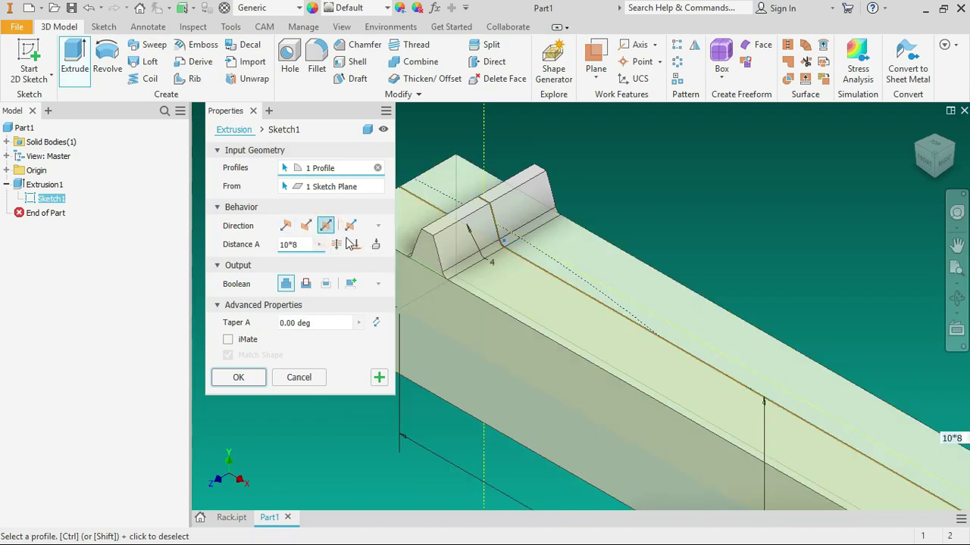
{"action": "left_click", "coordinate": [249, 383]}
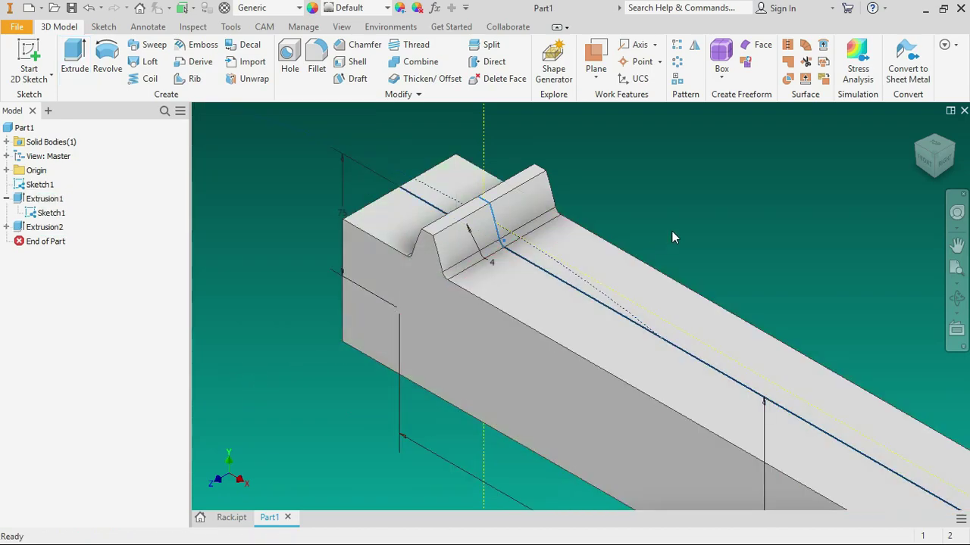
{"action": "scroll", "coordinate": [672, 231], "scroll_direction": "down", "scroll_amount": 3}
{"action": "scroll", "coordinate": [440, 241], "scroll_direction": "down", "scroll_amount": 1}
{"action": "scroll", "coordinate": [441, 241], "scroll_direction": "up", "scroll_amount": 2}
{"action": "scroll", "coordinate": [342, 237], "scroll_direction": "down", "scroll_amount": 3}
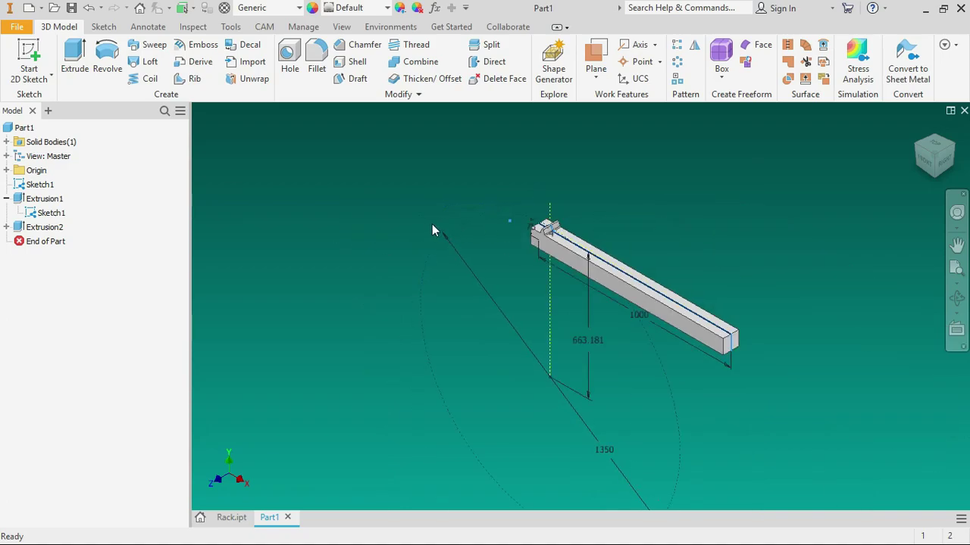
{"action": "scroll", "coordinate": [706, 280], "scroll_direction": "up", "scroll_amount": 2}
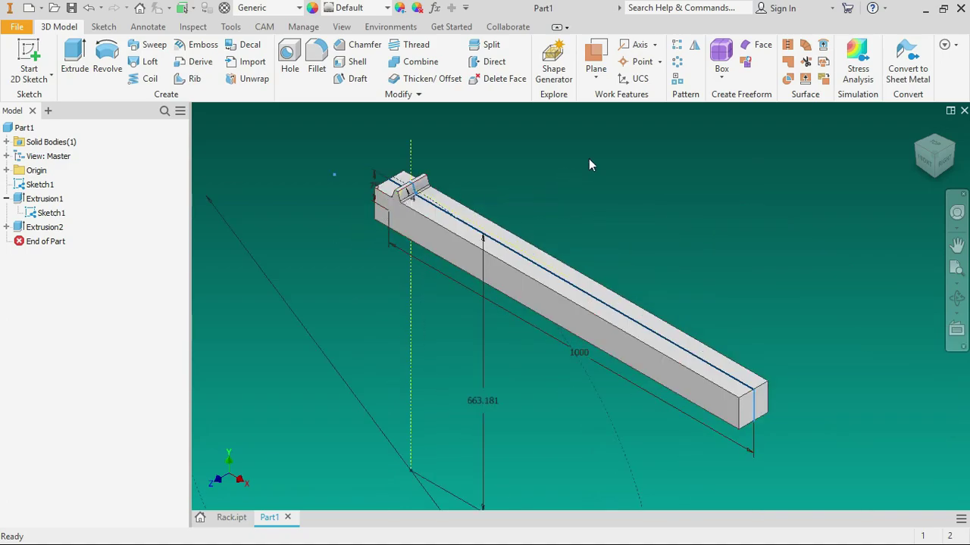
Step: Start a rectangular pattern of Extrusion1 along the bar's long edge, with the direction flipped
{"action": "left_click", "coordinate": [679, 46]}
{"action": "scroll", "coordinate": [557, 176], "scroll_direction": "down", "scroll_amount": 2}
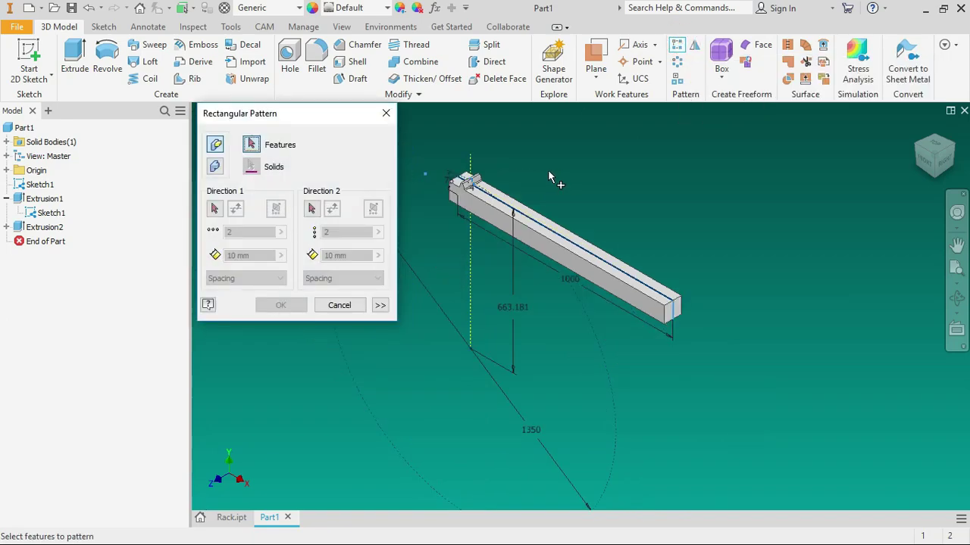
{"action": "left_click", "coordinate": [52, 198]}
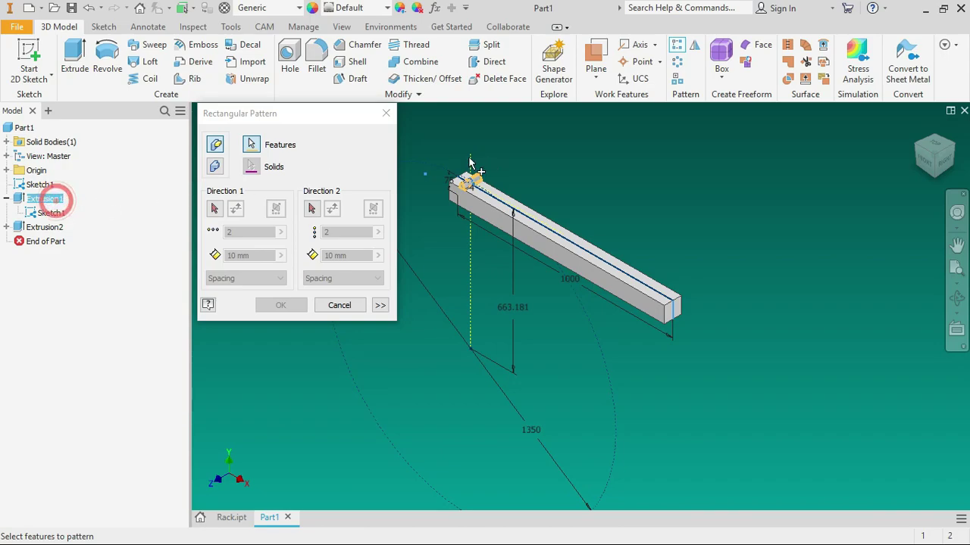
{"action": "scroll", "coordinate": [470, 163], "scroll_direction": "down", "scroll_amount": 3}
{"action": "left_click", "coordinate": [216, 210]}
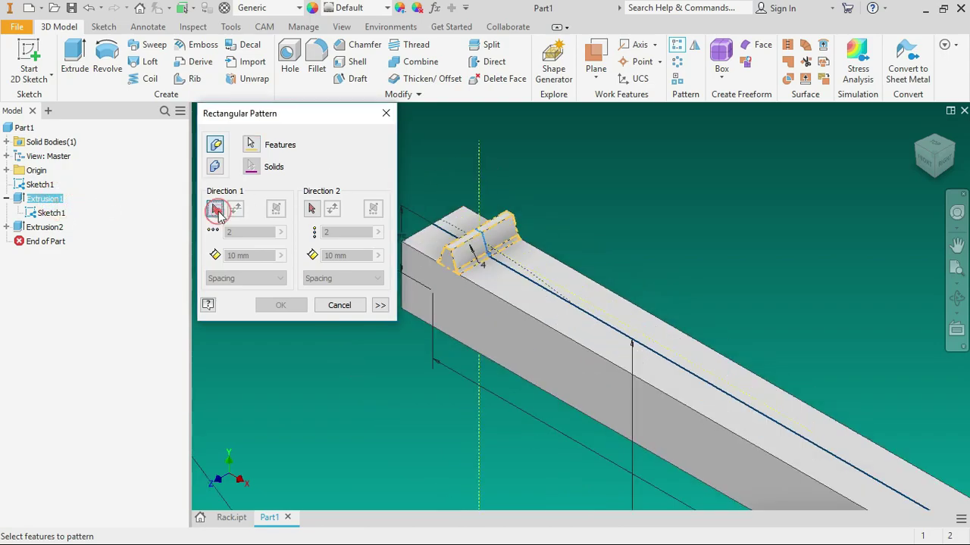
{"action": "left_click", "coordinate": [512, 304]}
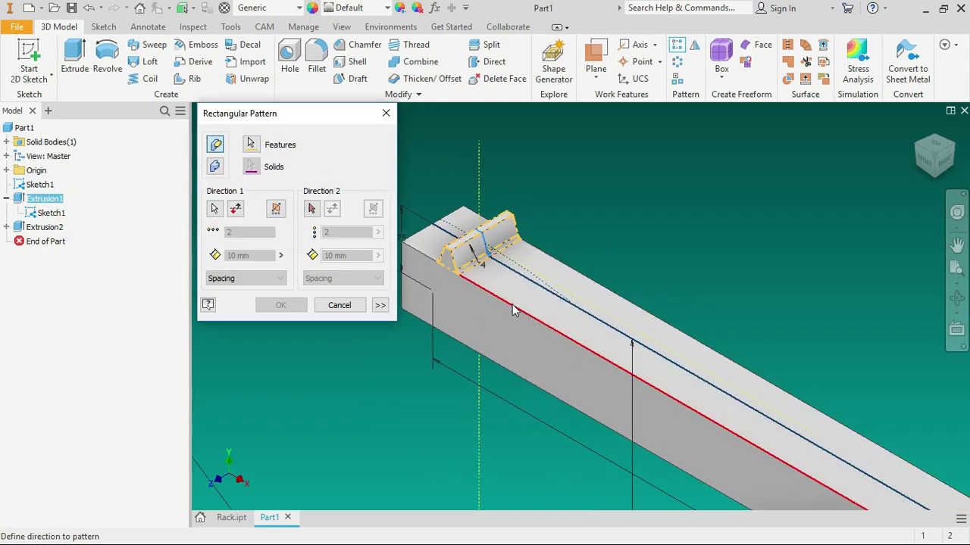
{"action": "left_click", "coordinate": [512, 304]}
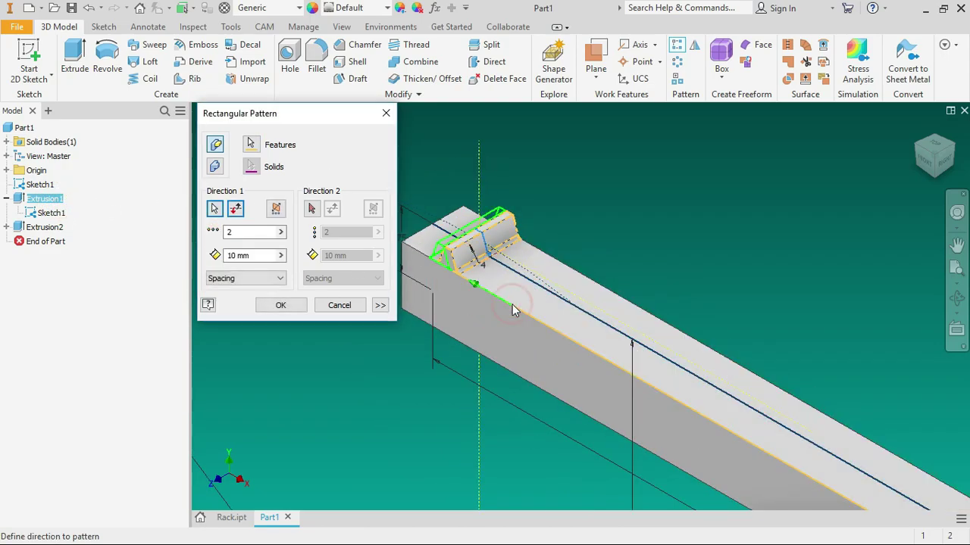
{"action": "left_click", "coordinate": [236, 209]}
Step: Set the tooth spacing to 10*3.14 mm and check the rack from the front
{"action": "left_click", "coordinate": [255, 256]}
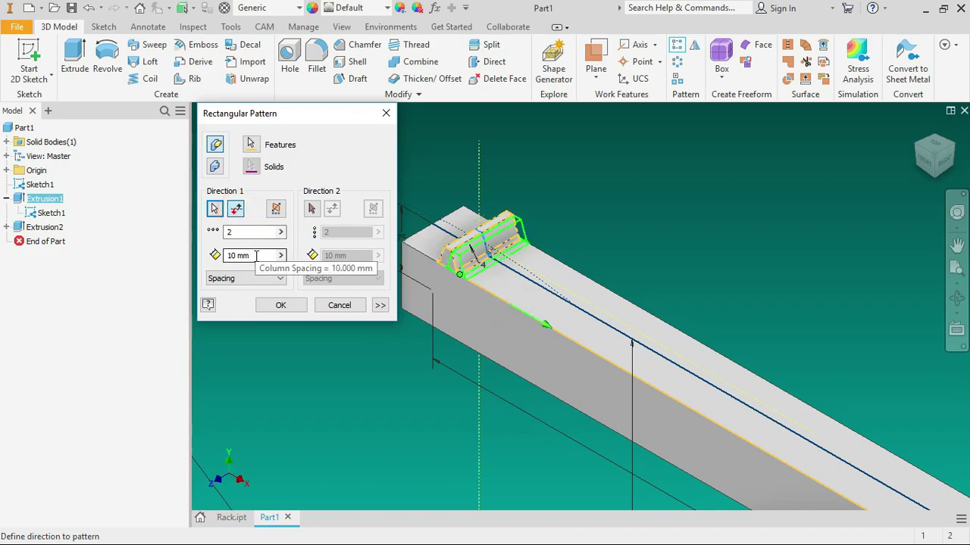
{"action": "left_click", "coordinate": [255, 256]}
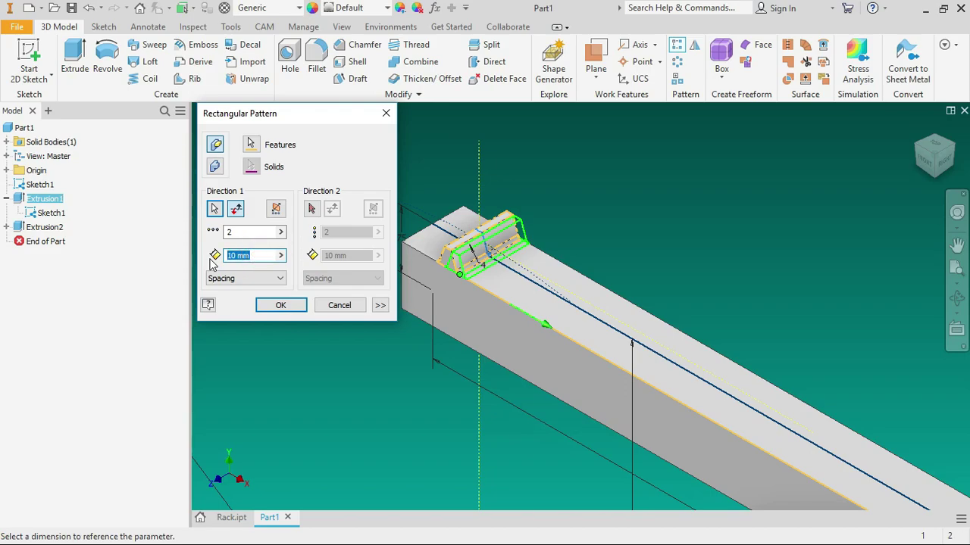
{"action": "type", "text": "10"}
{"action": "type", "text": "*3.14"}
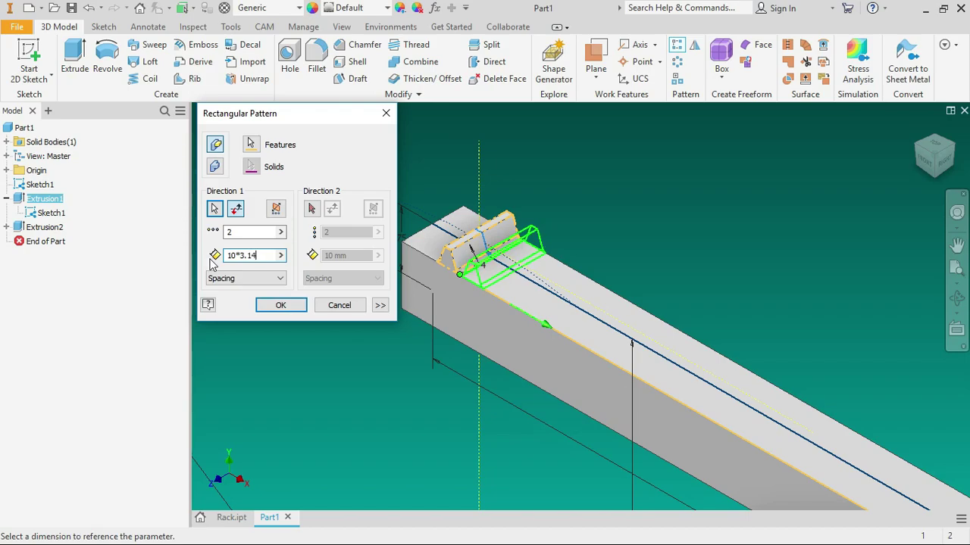
{"action": "left_click", "coordinate": [927, 161]}
{"action": "scroll", "coordinate": [594, 182], "scroll_direction": "down", "scroll_amount": 5}
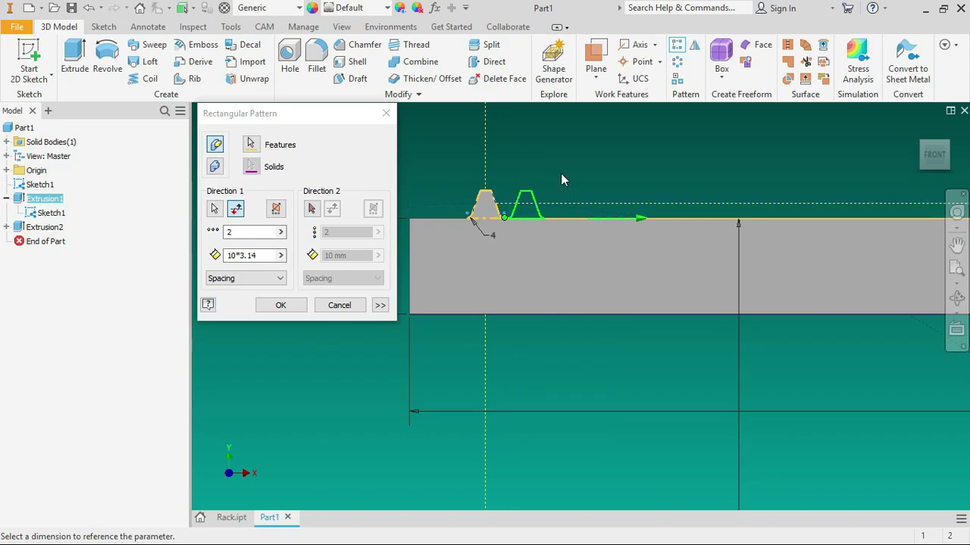
{"action": "scroll", "coordinate": [502, 262], "scroll_direction": "up", "scroll_amount": 5}
{"action": "scroll", "coordinate": [640, 237], "scroll_direction": "down", "scroll_amount": 3}
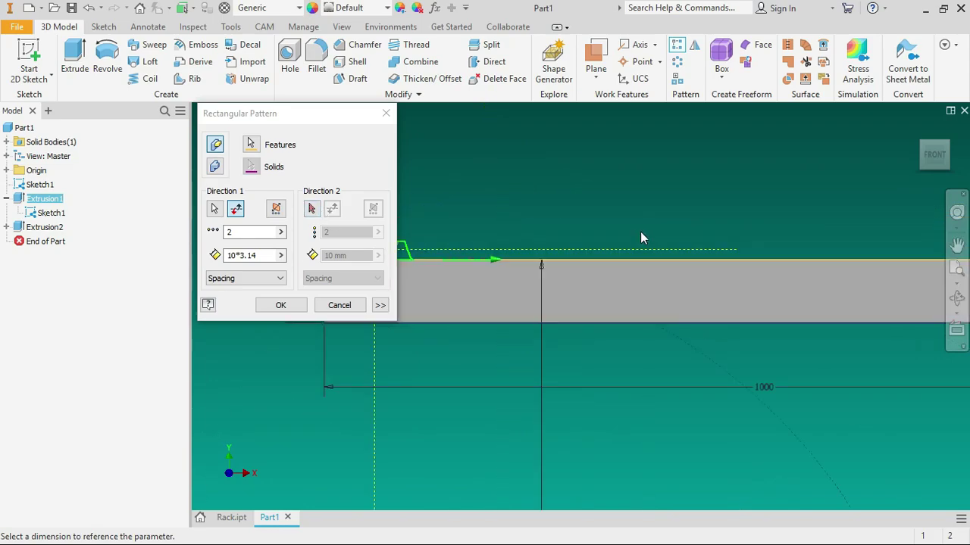
Step: Set the pattern count to 29 teeth
{"action": "left_click", "coordinate": [242, 230]}
{"action": "left_click", "coordinate": [242, 230]}
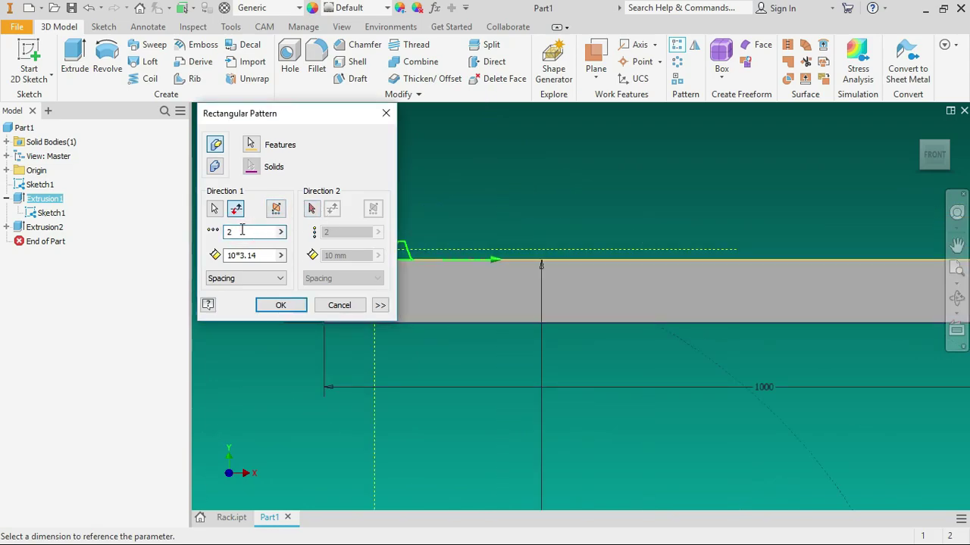
{"action": "type", "text": "0"}
{"action": "scroll", "coordinate": [542, 242], "scroll_direction": "up", "scroll_amount": 3}
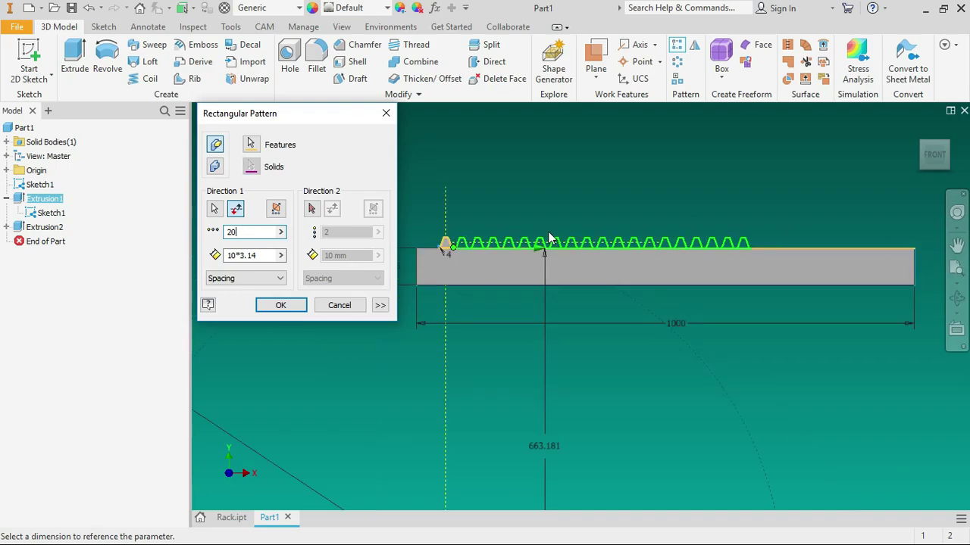
{"action": "double_click", "coordinate": [255, 231]}
{"action": "type", "text": "28"}
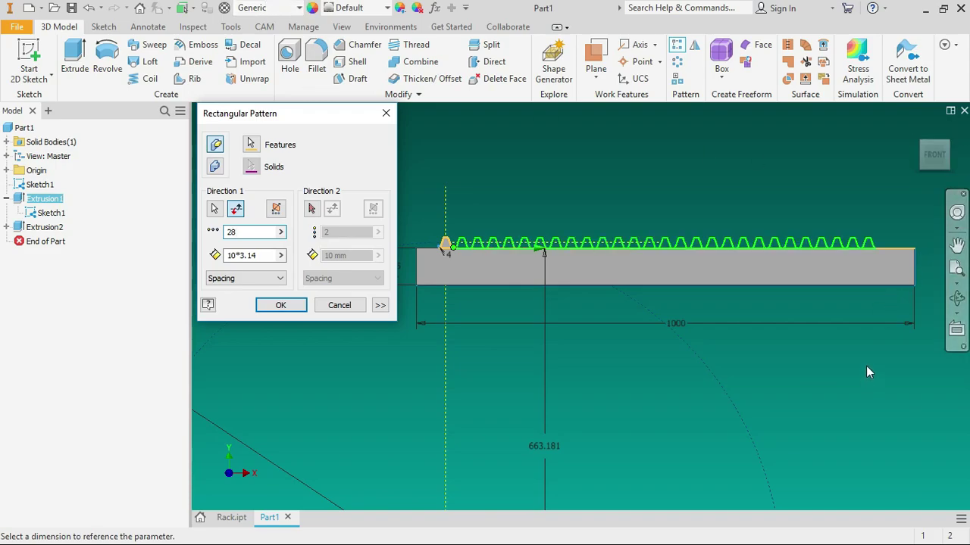
{"action": "double_click", "coordinate": [258, 232]}
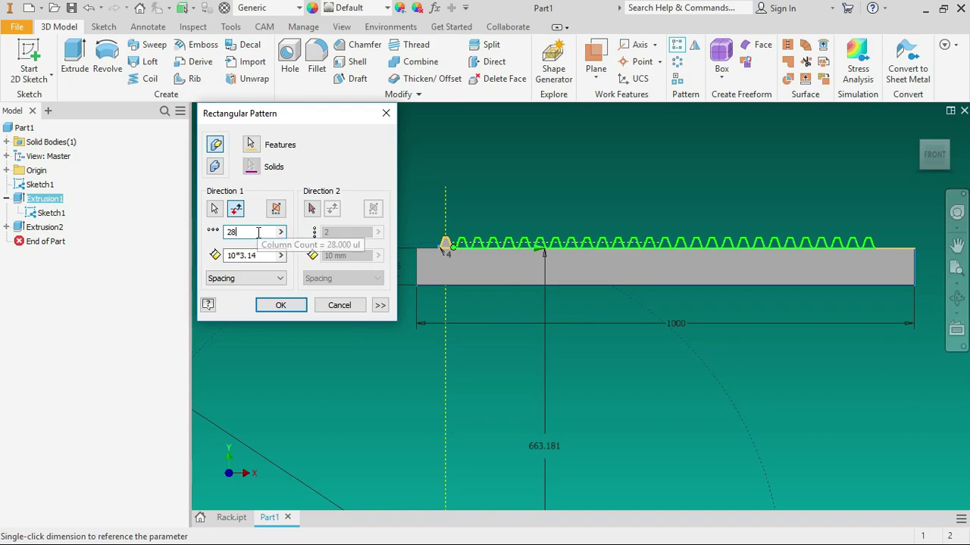
{"action": "type", "text": "29"}
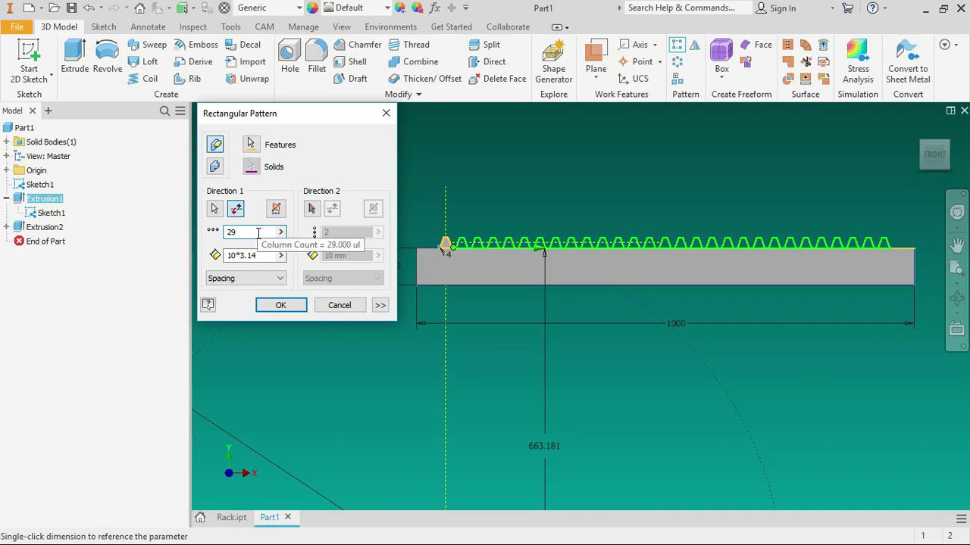
Step: Apply the tooth pattern, return to the home view, and hide Sketch1
{"action": "left_click", "coordinate": [275, 305]}
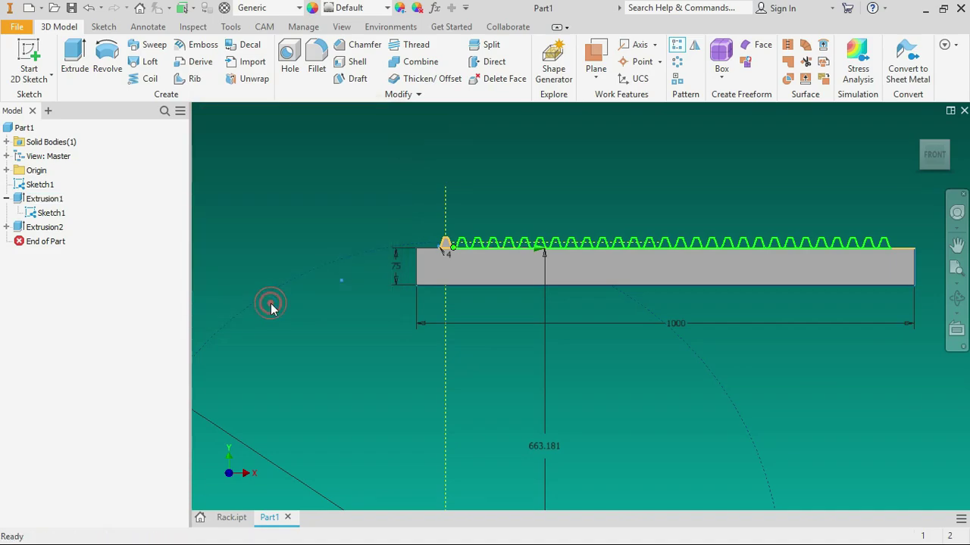
{"action": "left_click", "coordinate": [917, 132]}
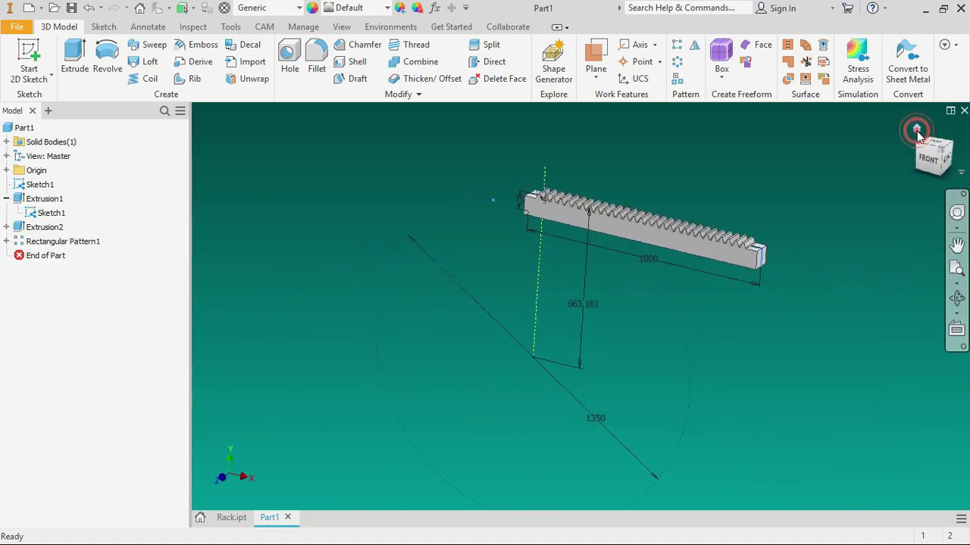
{"action": "left_click", "coordinate": [52, 213]}
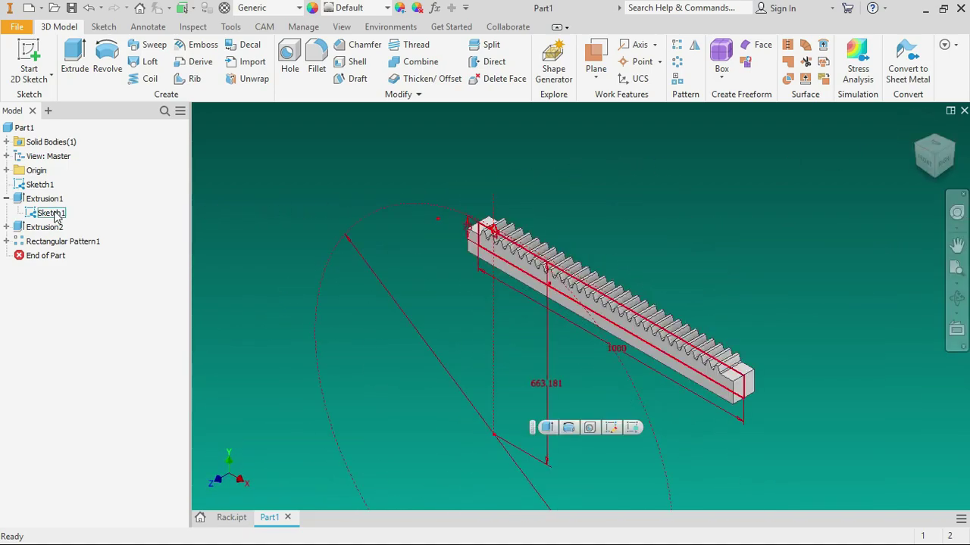
{"action": "right_click", "coordinate": [51, 213]}
{"action": "left_click", "coordinate": [101, 385]}
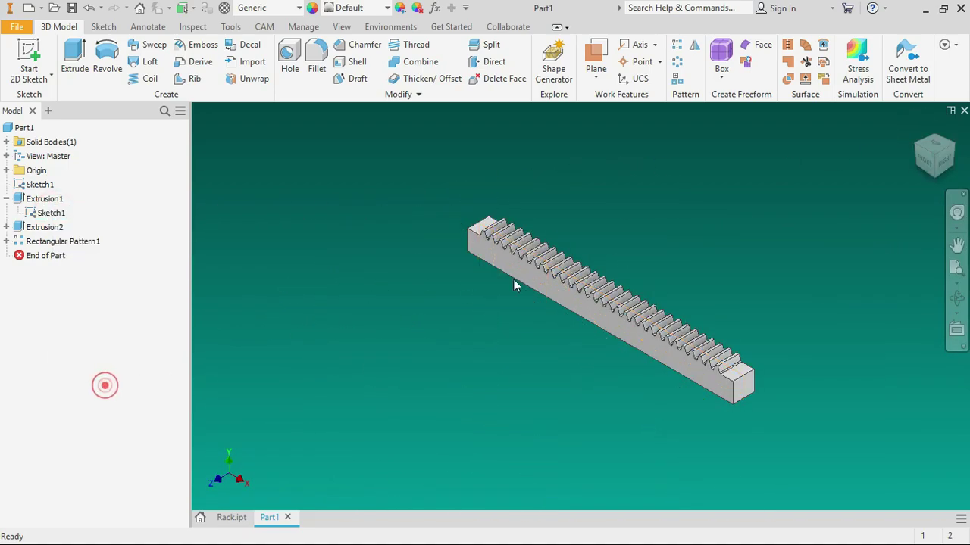
Step: Inspect the toothed rack from the front, then return to the isometric home view
{"action": "scroll", "coordinate": [640, 253], "scroll_direction": "down", "scroll_amount": 3}
{"action": "scroll", "coordinate": [566, 241], "scroll_direction": "up", "scroll_amount": 3}
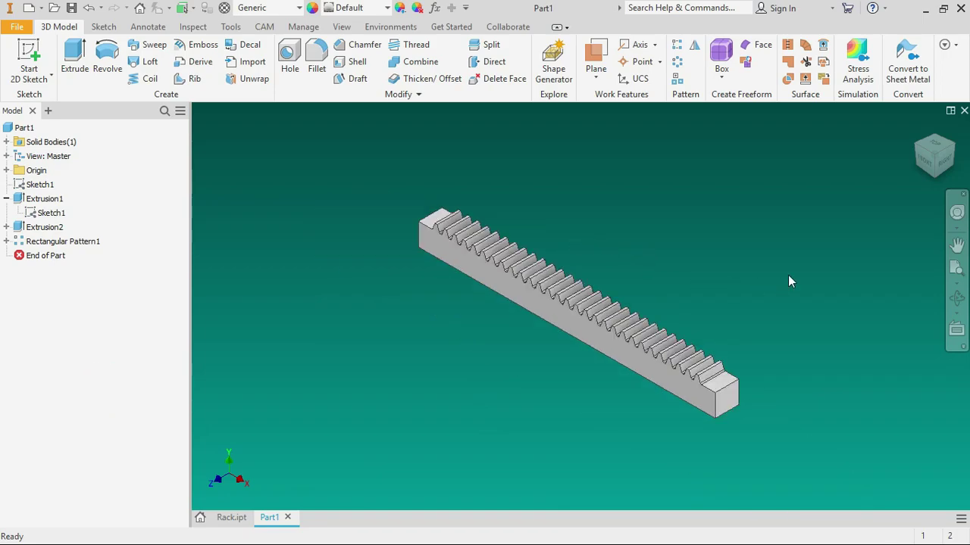
{"action": "left_click", "coordinate": [917, 160]}
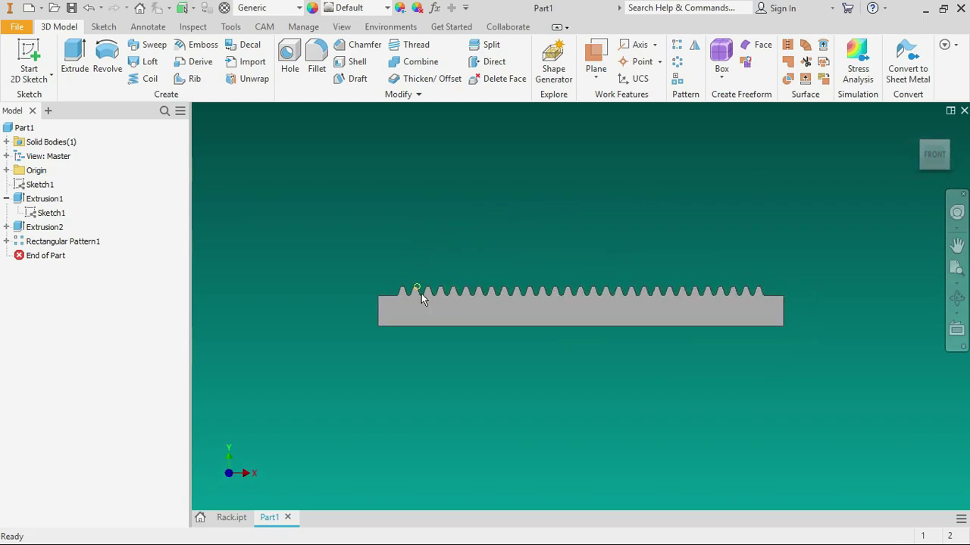
{"action": "scroll", "coordinate": [412, 303], "scroll_direction": "down", "scroll_amount": 3}
{"action": "scroll", "coordinate": [363, 300], "scroll_direction": "up", "scroll_amount": 3}
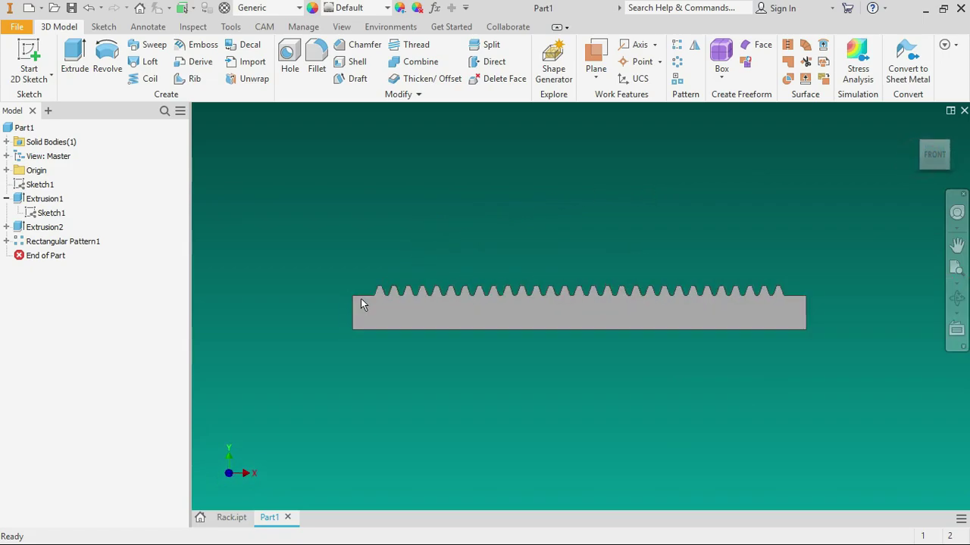
{"action": "scroll", "coordinate": [374, 292], "scroll_direction": "down", "scroll_amount": 2}
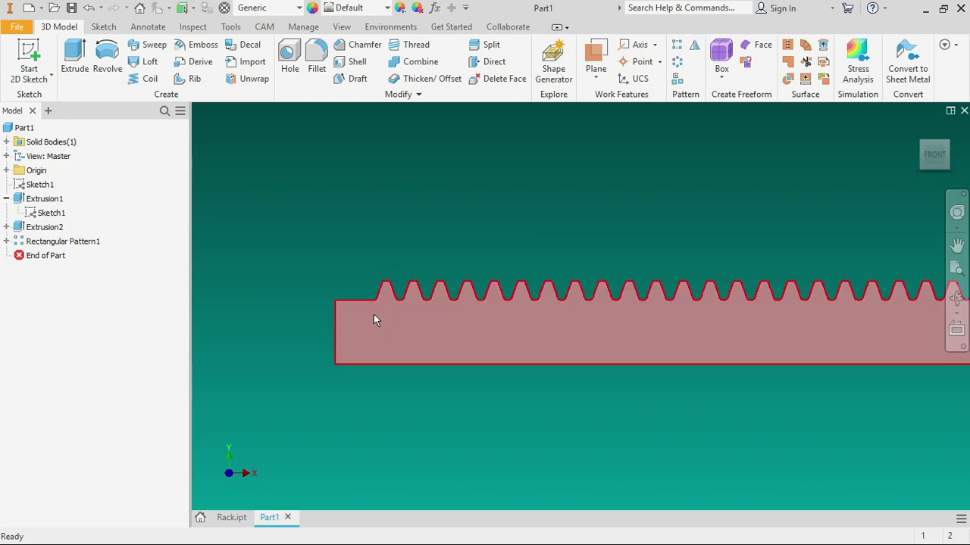
{"action": "mouse_move", "coordinate": [934, 154]}
{"action": "left_click", "coordinate": [916, 129]}
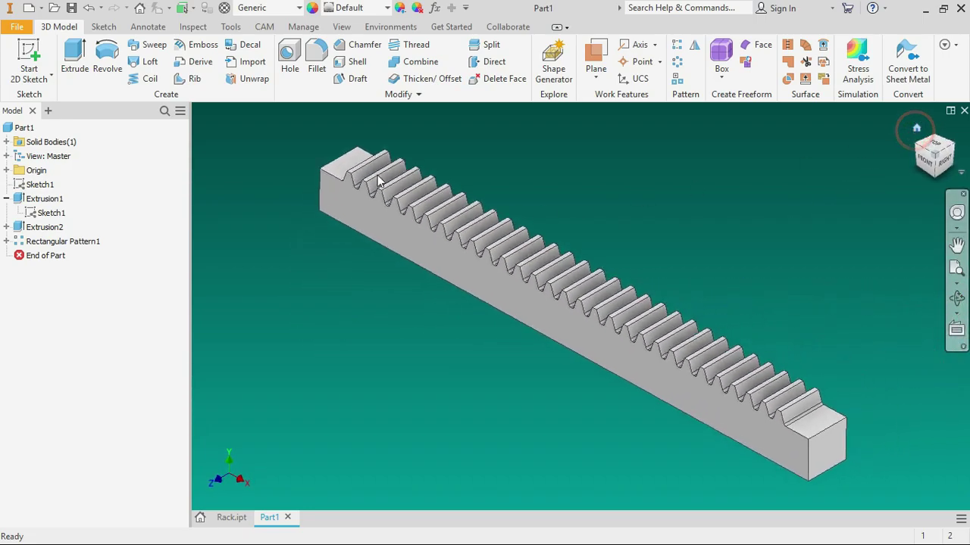
{"action": "scroll", "coordinate": [401, 220], "scroll_direction": "down", "scroll_amount": 3}
{"action": "scroll", "coordinate": [393, 185], "scroll_direction": "up", "scroll_amount": 3}
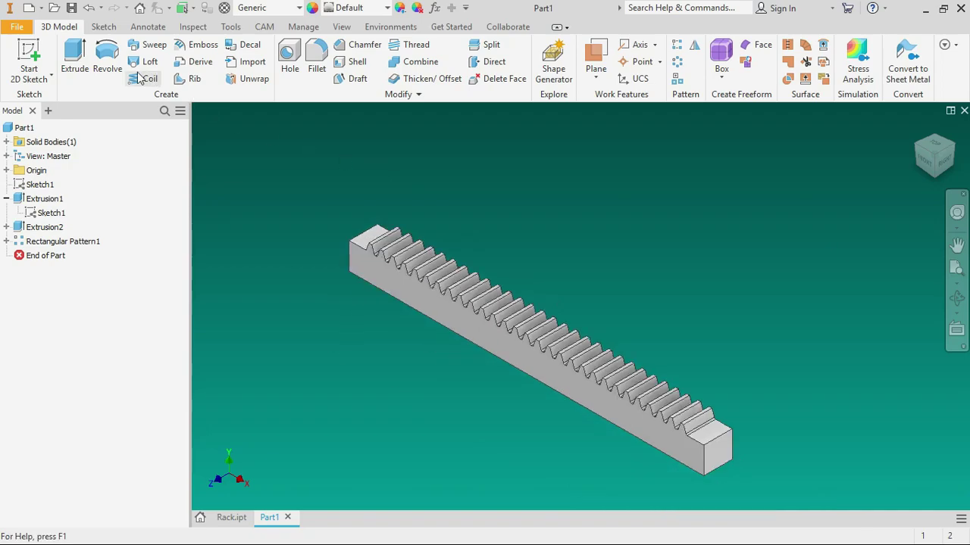
{"action": "left_click", "coordinate": [29, 53]}
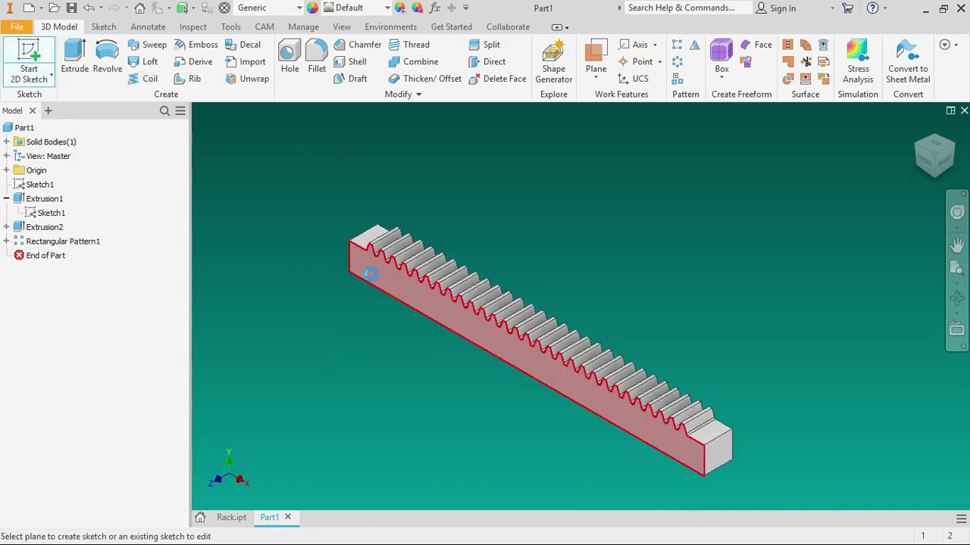
Step: Sketch on the rack's side face and draw a tooth-top-level line past the left end
{"action": "left_click", "coordinate": [371, 276]}
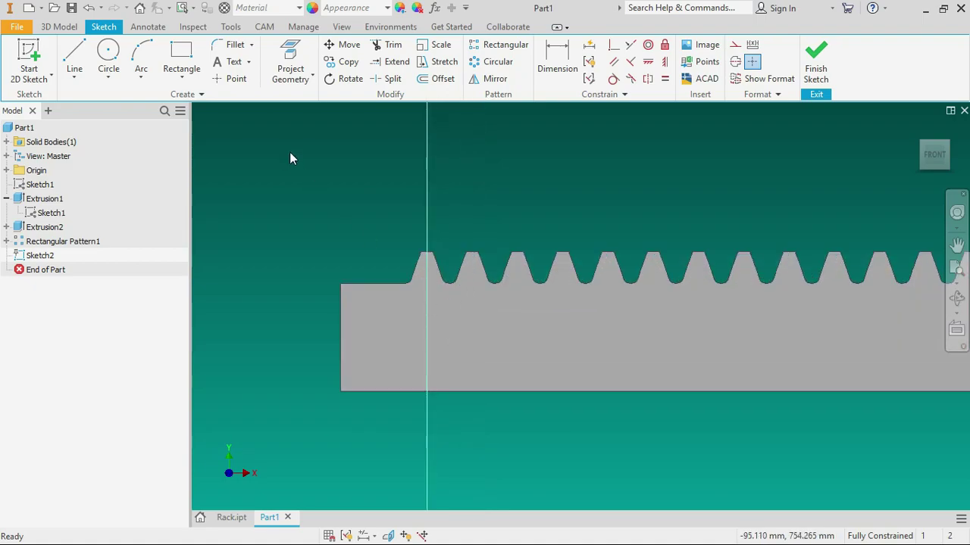
{"action": "left_click", "coordinate": [292, 50]}
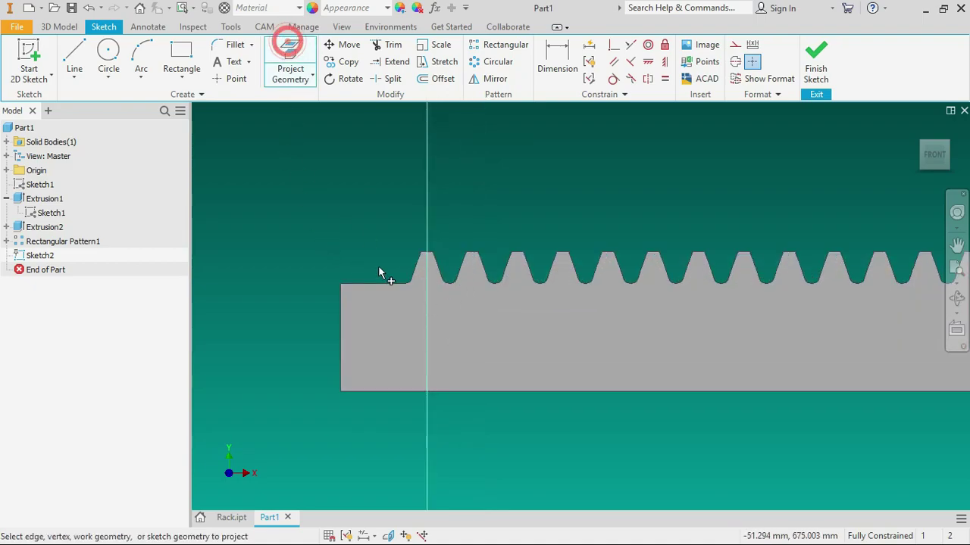
{"action": "left_click", "coordinate": [416, 271]}
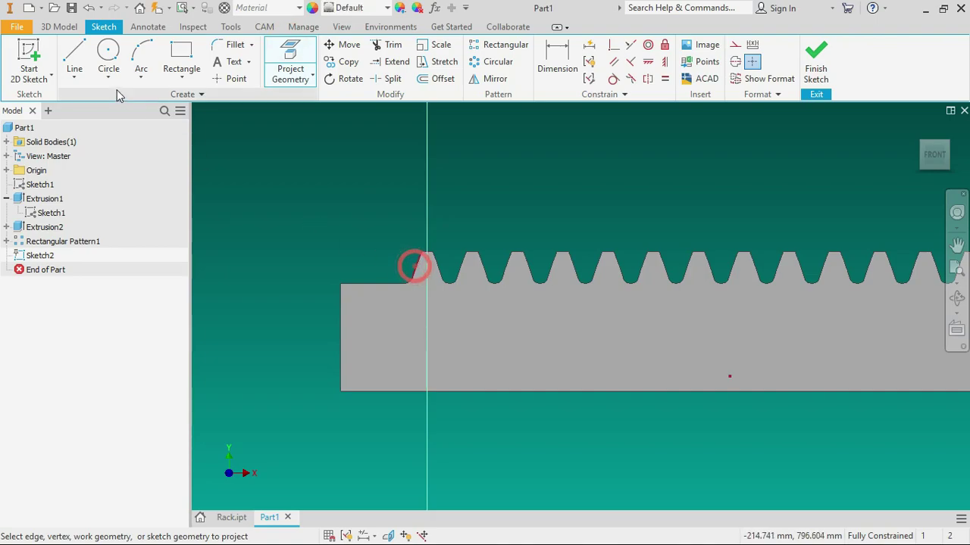
{"action": "key", "text": "l"}
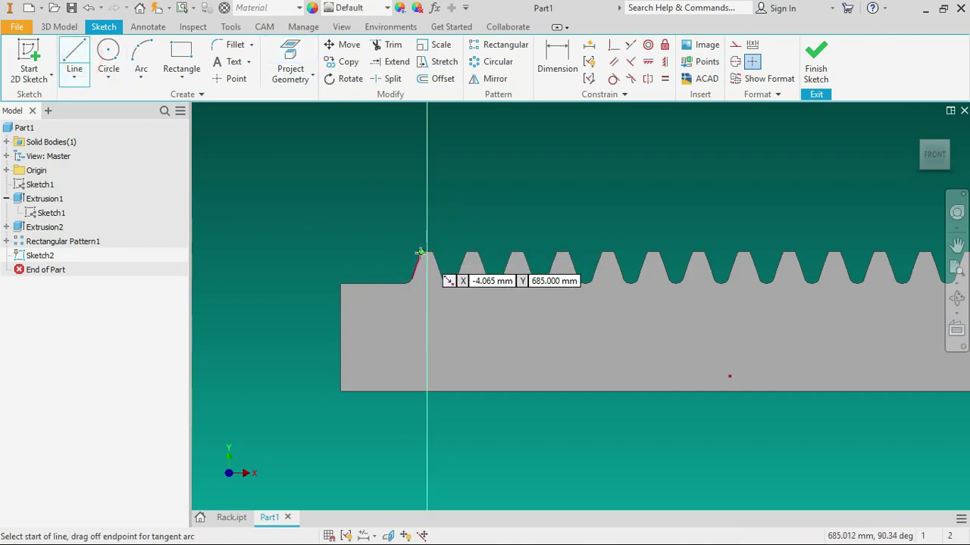
{"action": "left_click", "coordinate": [420, 252]}
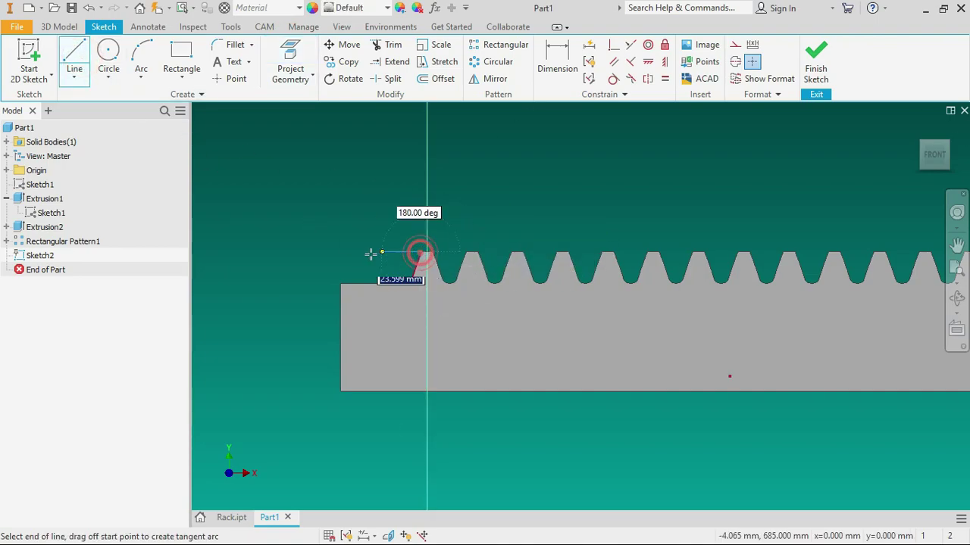
{"action": "left_click", "coordinate": [306, 252]}
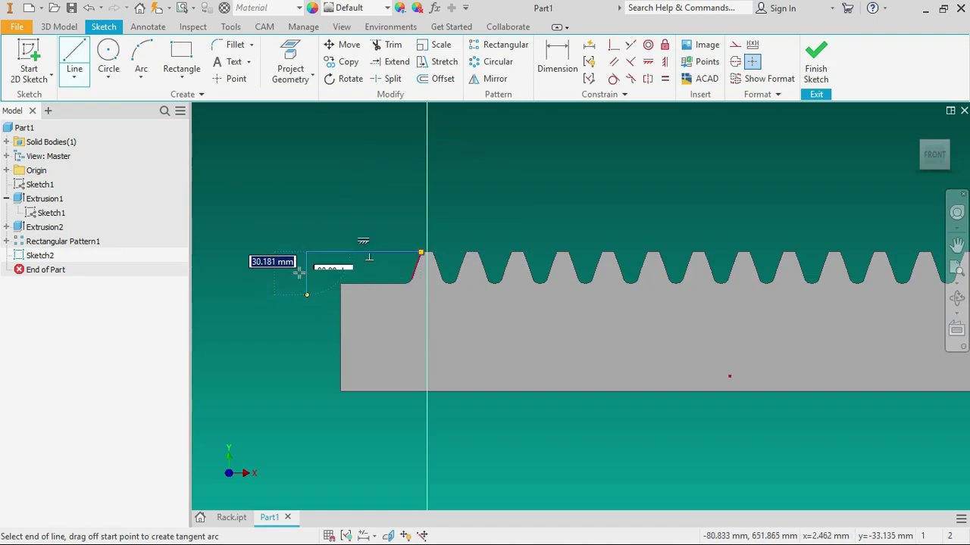
{"action": "right_click", "coordinate": [241, 136]}
{"action": "left_click", "coordinate": [320, 156]}
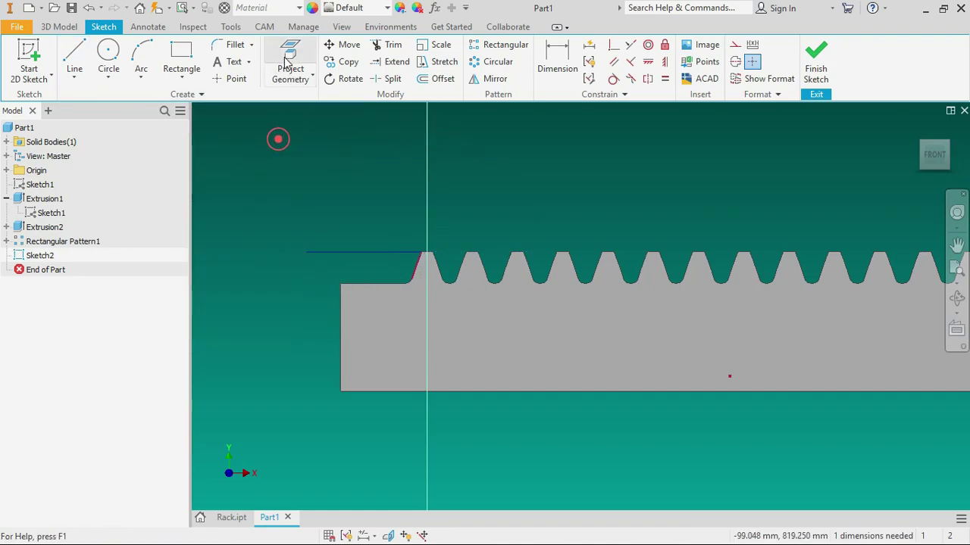
Step: Project the left-end edges, add a vertical line at the corner, and trim the excess stub
{"action": "left_click", "coordinate": [358, 282]}
{"action": "left_click", "coordinate": [73, 53]}
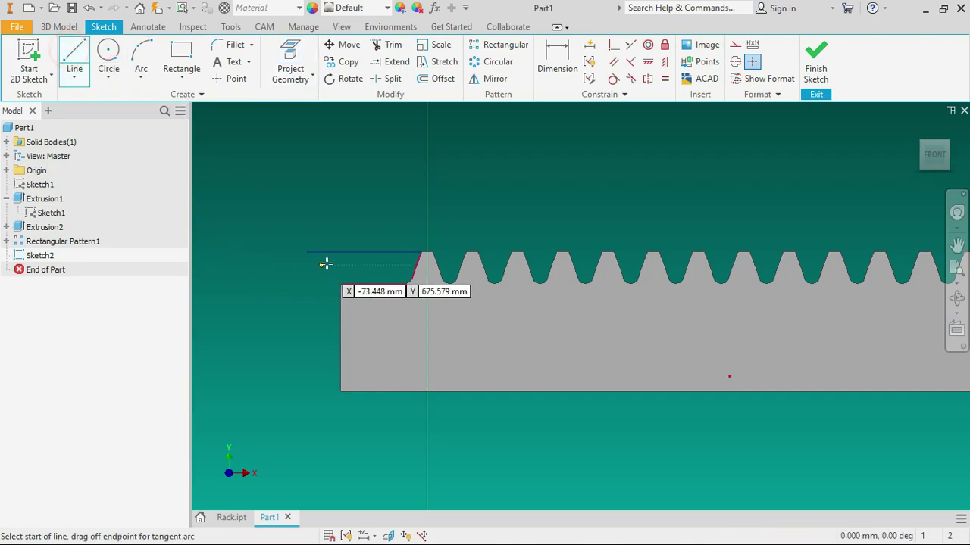
{"action": "left_click", "coordinate": [341, 284]}
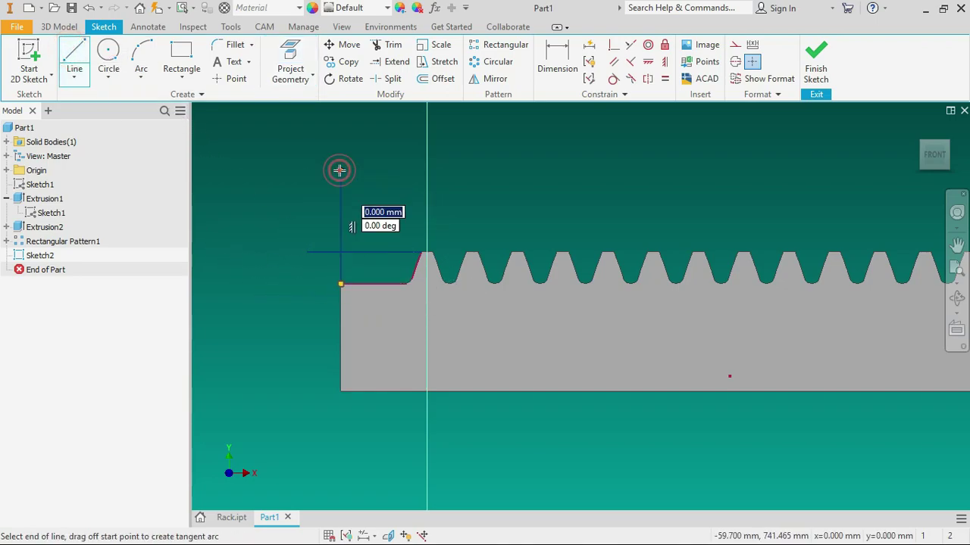
{"action": "right_click", "coordinate": [336, 170]}
{"action": "left_click", "coordinate": [372, 170]}
{"action": "scroll", "coordinate": [420, 290], "scroll_direction": "up", "scroll_amount": 5}
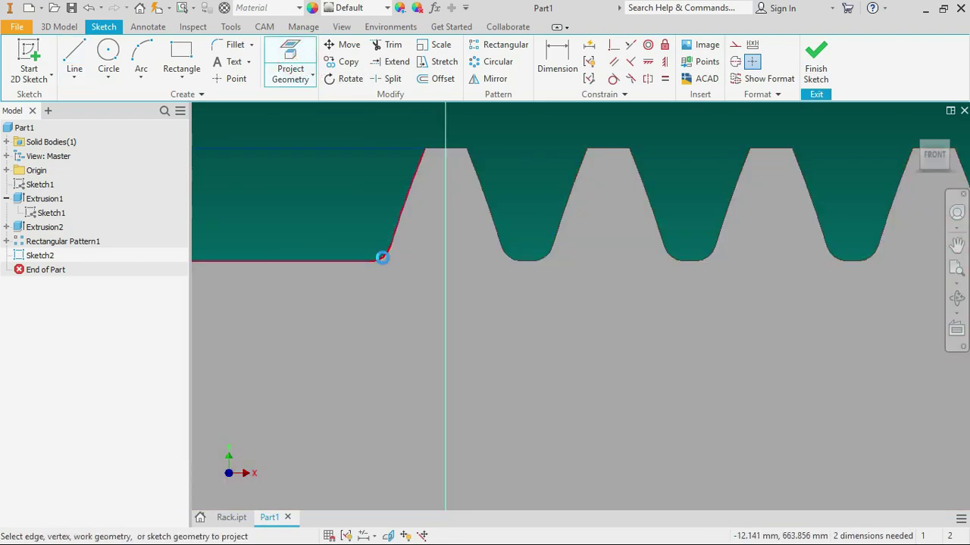
{"action": "left_click", "coordinate": [383, 258]}
{"action": "scroll", "coordinate": [447, 303], "scroll_direction": "down", "scroll_amount": 4}
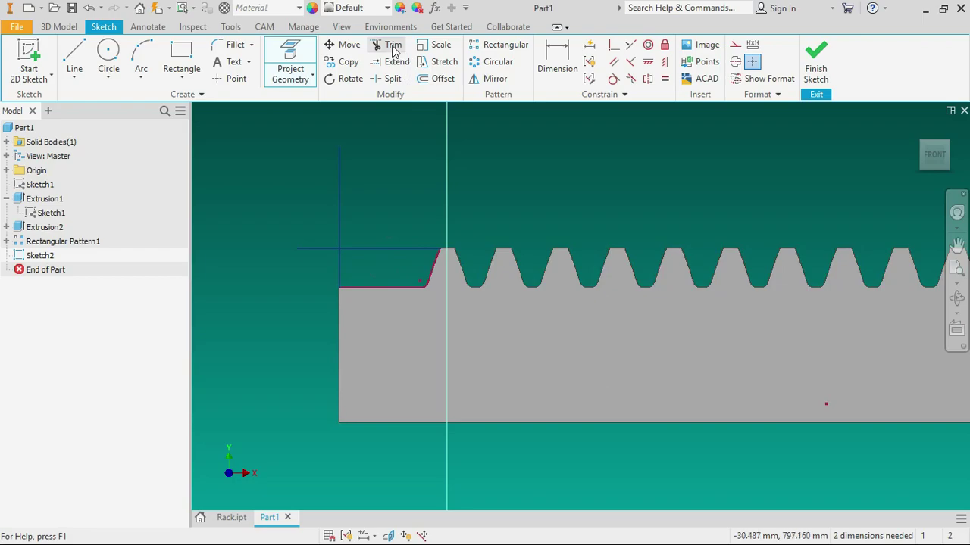
{"action": "left_click", "coordinate": [388, 44]}
{"action": "left_click", "coordinate": [319, 249]}
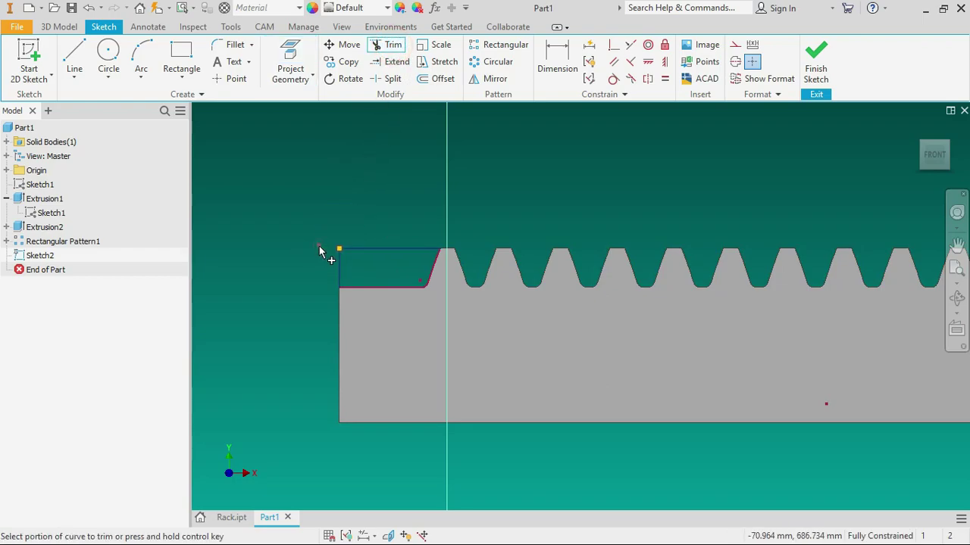
{"action": "scroll", "coordinate": [278, 286], "scroll_direction": "down", "scroll_amount": 5}
{"action": "scroll", "coordinate": [659, 275], "scroll_direction": "up", "scroll_amount": 4}
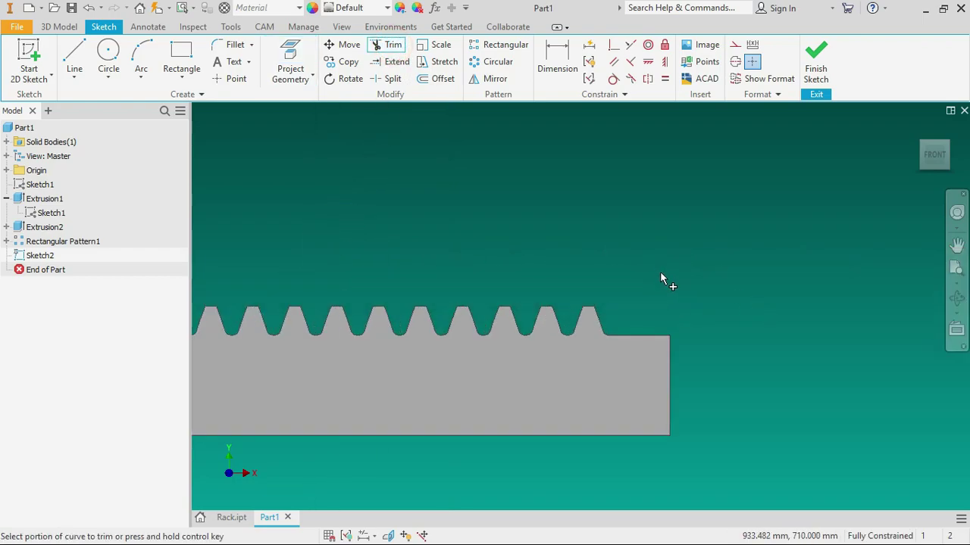
Step: Project the last tooth's edges and draw a tooth-top-level line past the right end
{"action": "left_click", "coordinate": [290, 60]}
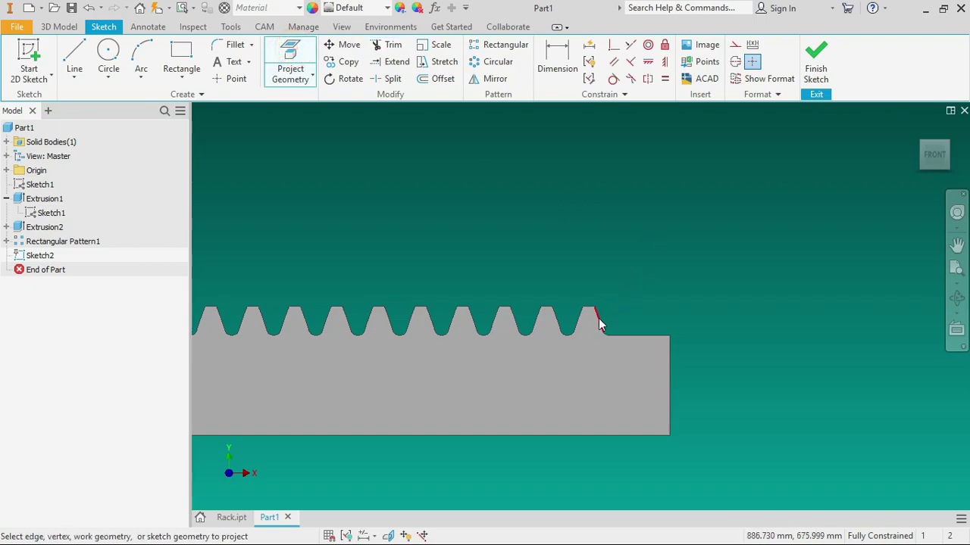
{"action": "scroll", "coordinate": [602, 333], "scroll_direction": "up", "scroll_amount": 2}
{"action": "scroll", "coordinate": [606, 335], "scroll_direction": "up", "scroll_amount": 2}
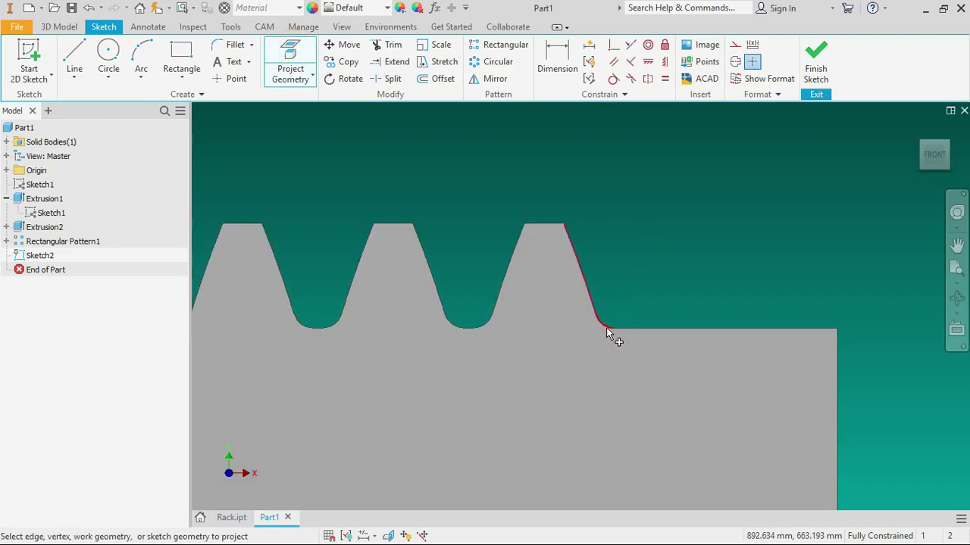
{"action": "left_click", "coordinate": [606, 331]}
{"action": "left_click", "coordinate": [628, 336]}
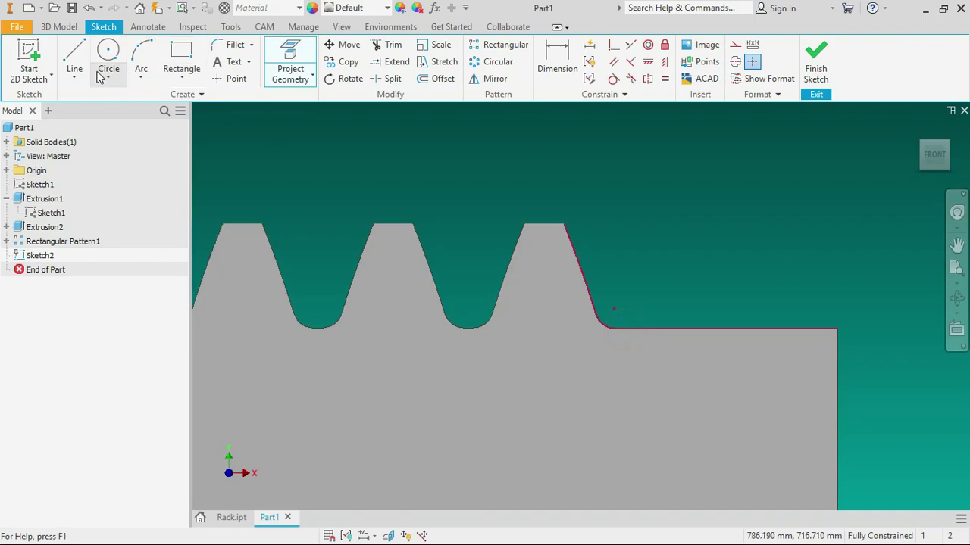
{"action": "key", "text": "l"}
{"action": "left_click", "coordinate": [74, 54]}
{"action": "left_click", "coordinate": [564, 224]}
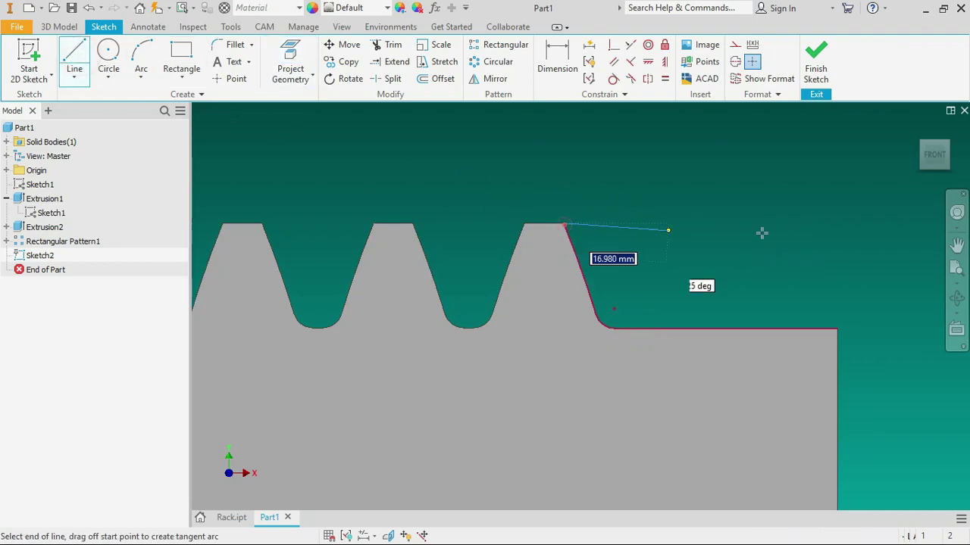
{"action": "left_click", "coordinate": [877, 222]}
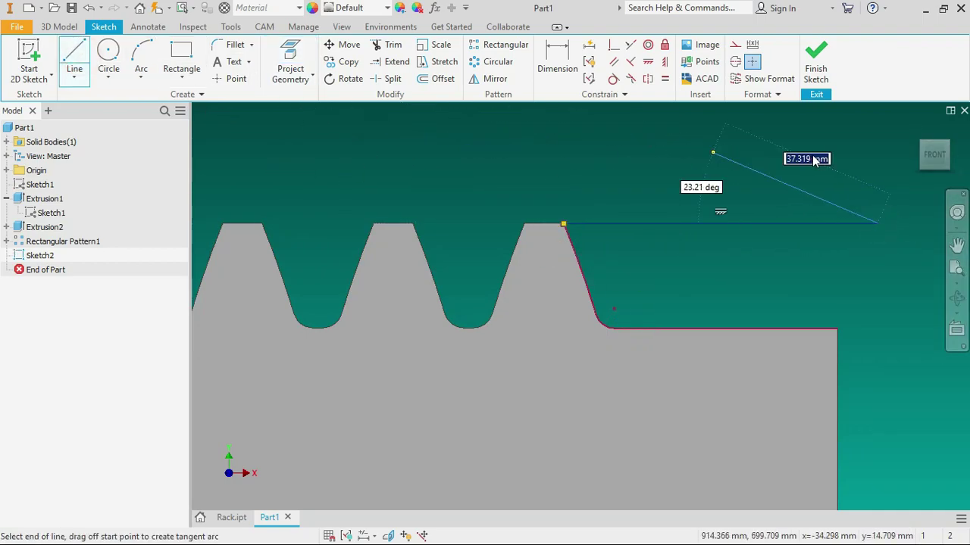
{"action": "right_click", "coordinate": [818, 143]}
{"action": "left_click", "coordinate": [810, 106]}
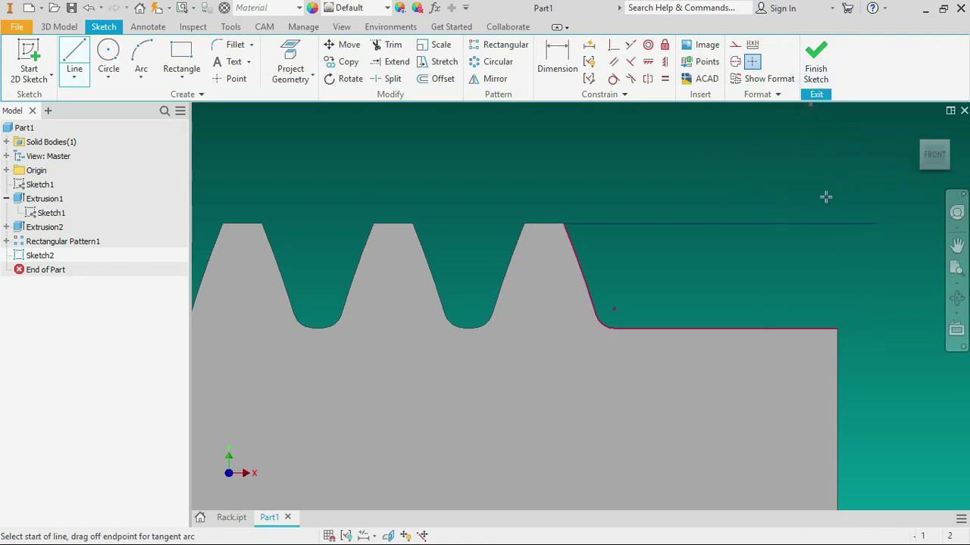
Step: Add a vertical line at the right-end shoulder, trim the overhang, and finish the sketch
{"action": "left_click", "coordinate": [837, 328]}
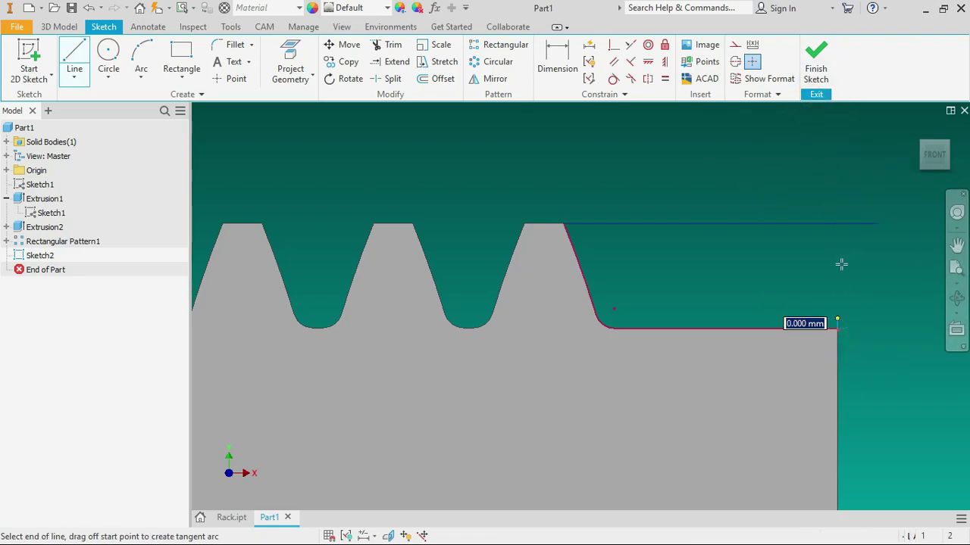
{"action": "right_click", "coordinate": [838, 179]}
{"action": "key", "text": "x"}
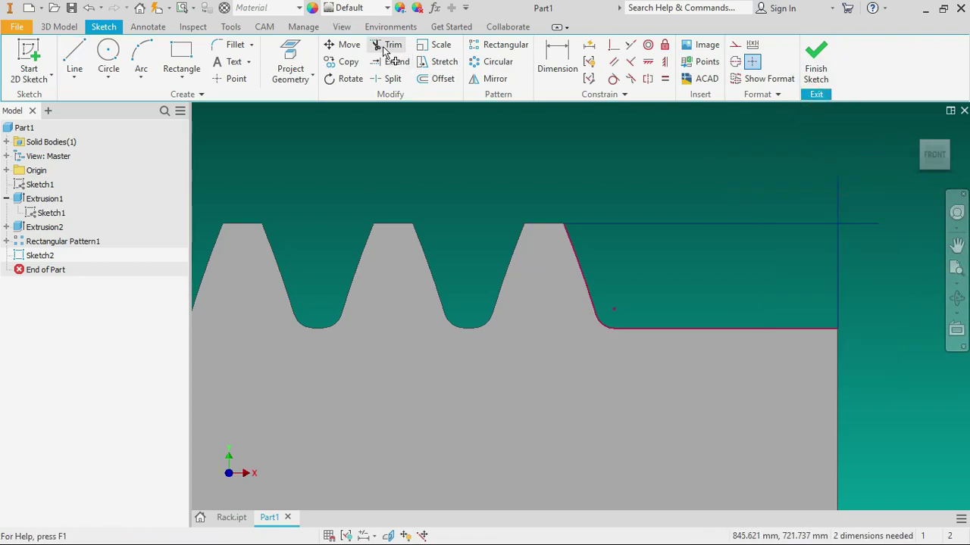
{"action": "left_click", "coordinate": [842, 219]}
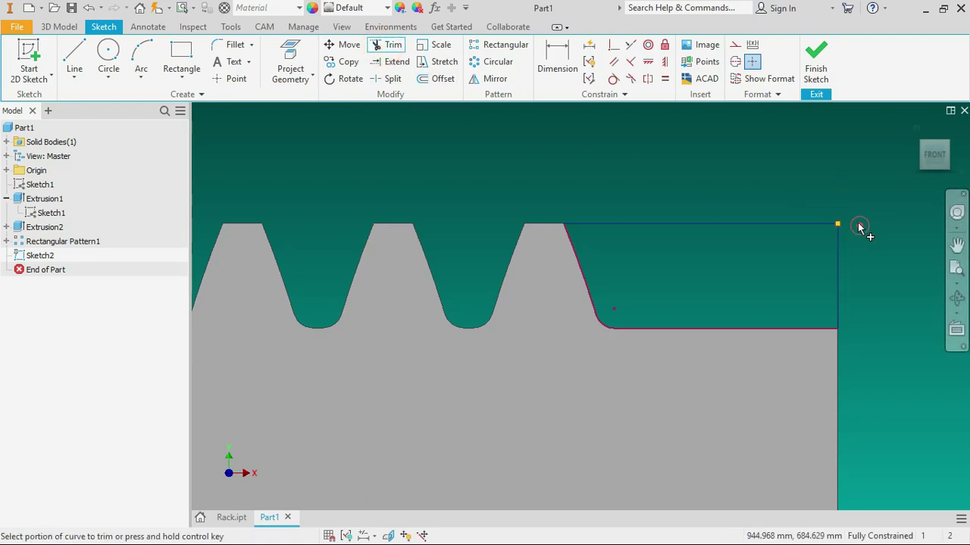
{"action": "left_click", "coordinate": [812, 70]}
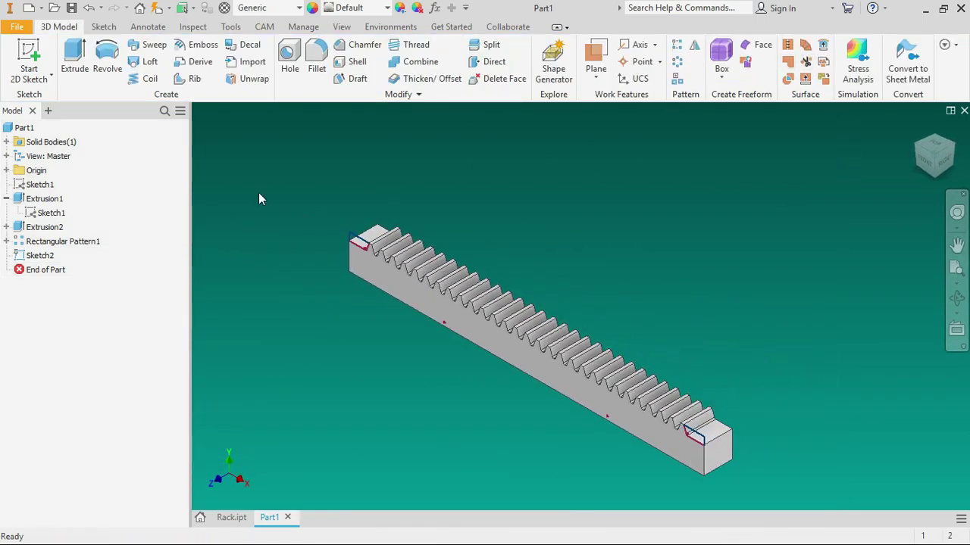
Step: Extrude the left and right end profiles 10*8 in the flipped direction as raised blocks
{"action": "left_click", "coordinate": [72, 72]}
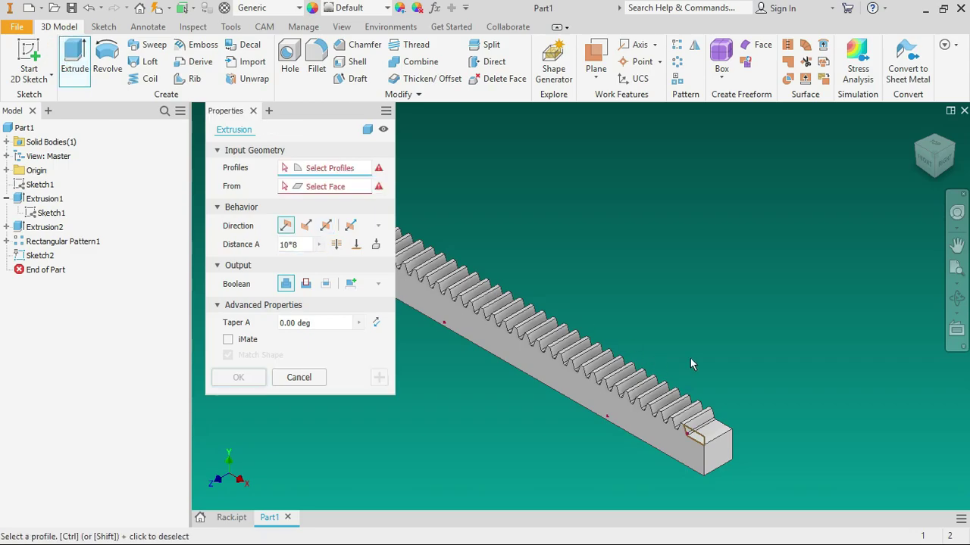
{"action": "scroll", "coordinate": [690, 359], "scroll_direction": "down", "scroll_amount": 3}
{"action": "scroll", "coordinate": [540, 295], "scroll_direction": "up", "scroll_amount": 5}
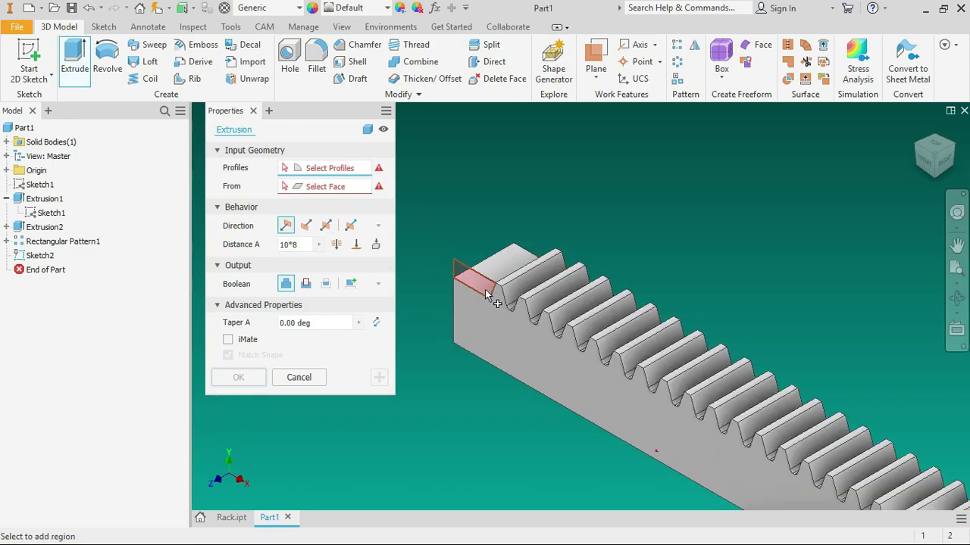
{"action": "left_click", "coordinate": [464, 271]}
{"action": "scroll", "coordinate": [508, 153], "scroll_direction": "down", "scroll_amount": 3}
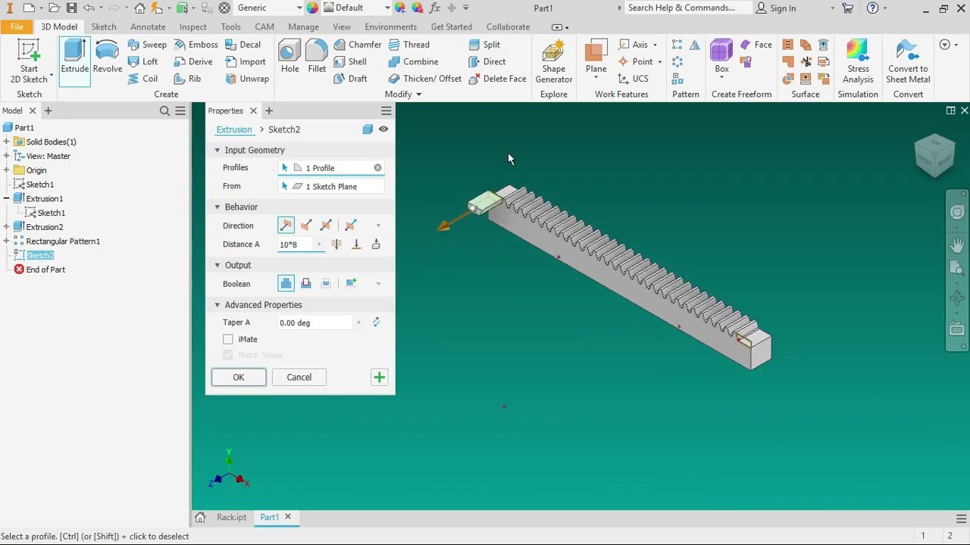
{"action": "left_click", "coordinate": [306, 226]}
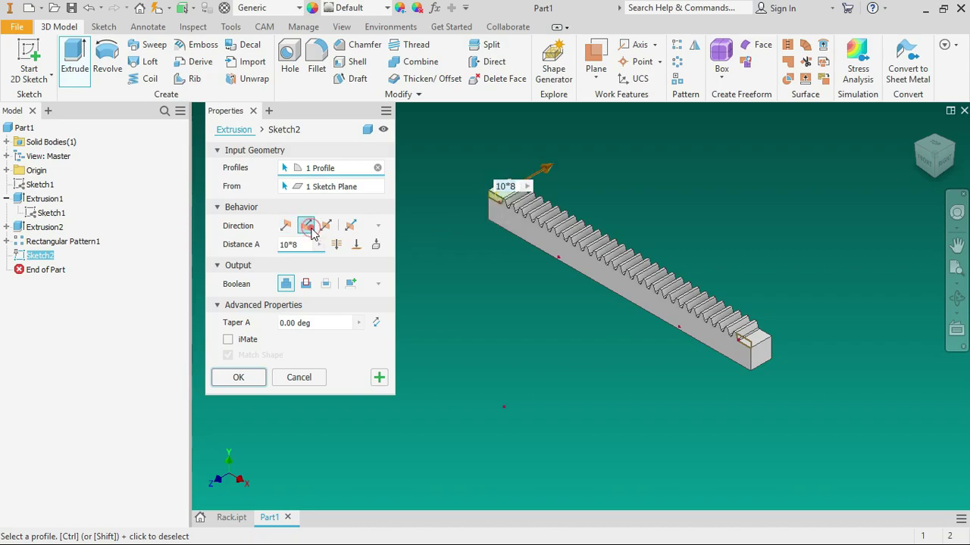
{"action": "scroll", "coordinate": [746, 343], "scroll_direction": "up", "scroll_amount": 3}
{"action": "left_click", "coordinate": [746, 339]}
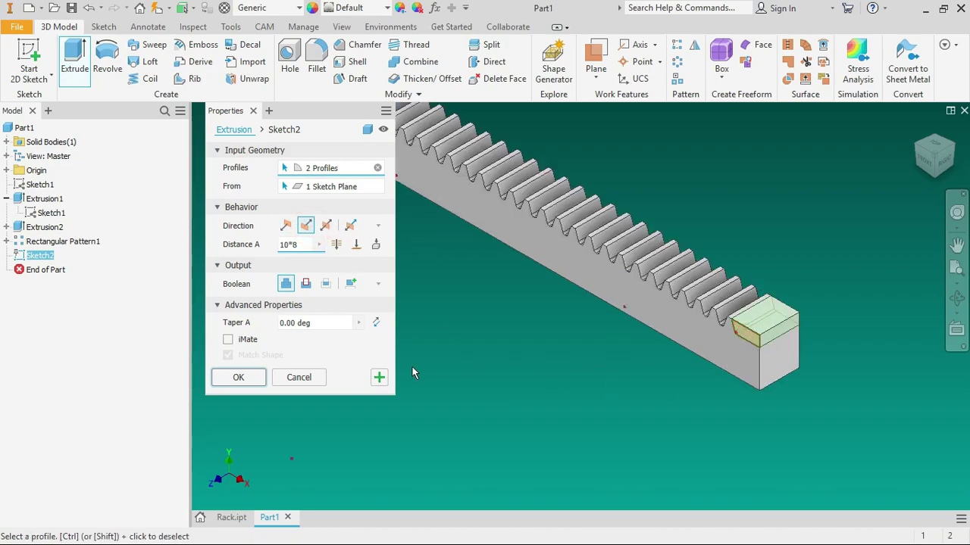
{"action": "left_click", "coordinate": [254, 379]}
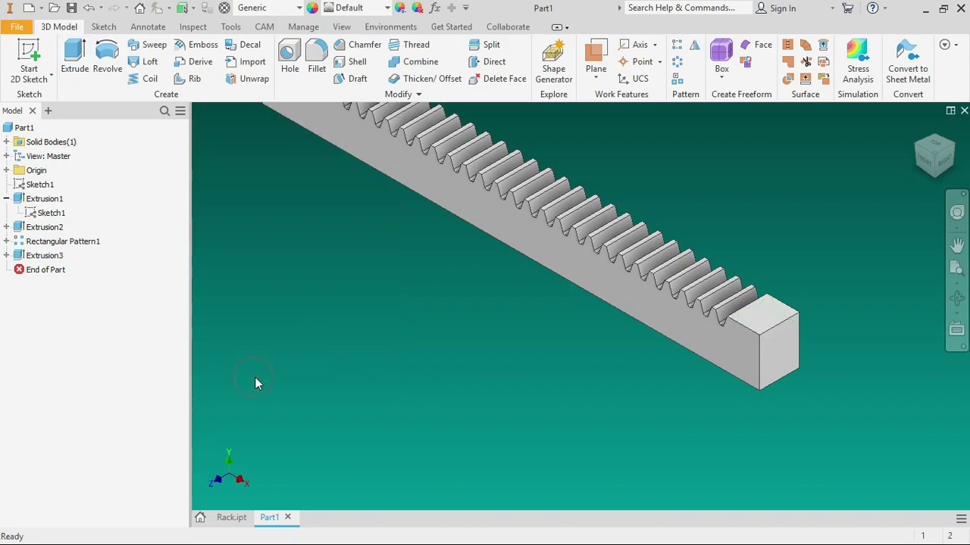
Step: Review the finished rack from the front, the home view, and a free-orbit tilted angle
{"action": "mouse_move", "coordinate": [934, 156]}
{"action": "left_click", "coordinate": [924, 168]}
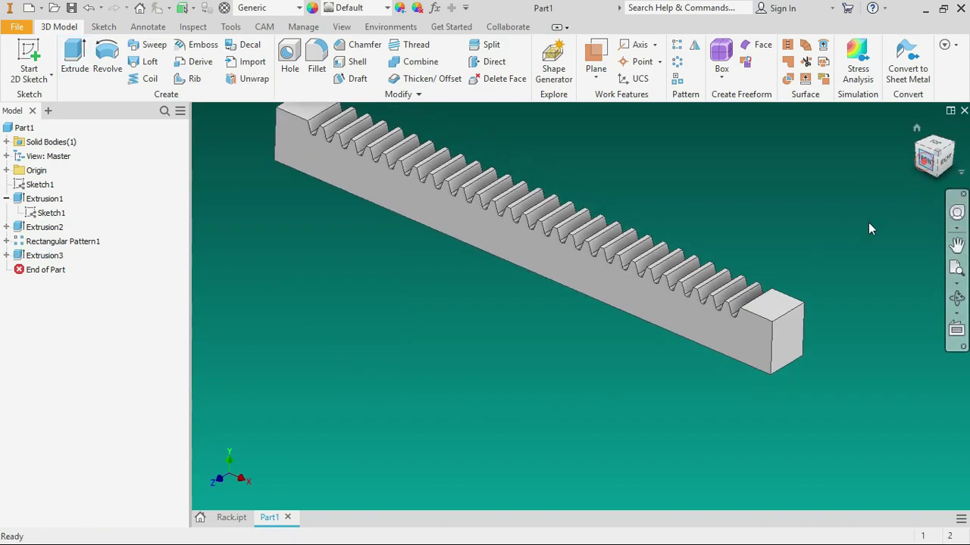
{"action": "left_click", "coordinate": [915, 125]}
{"action": "scroll", "coordinate": [543, 223], "scroll_direction": "down", "scroll_amount": 5}
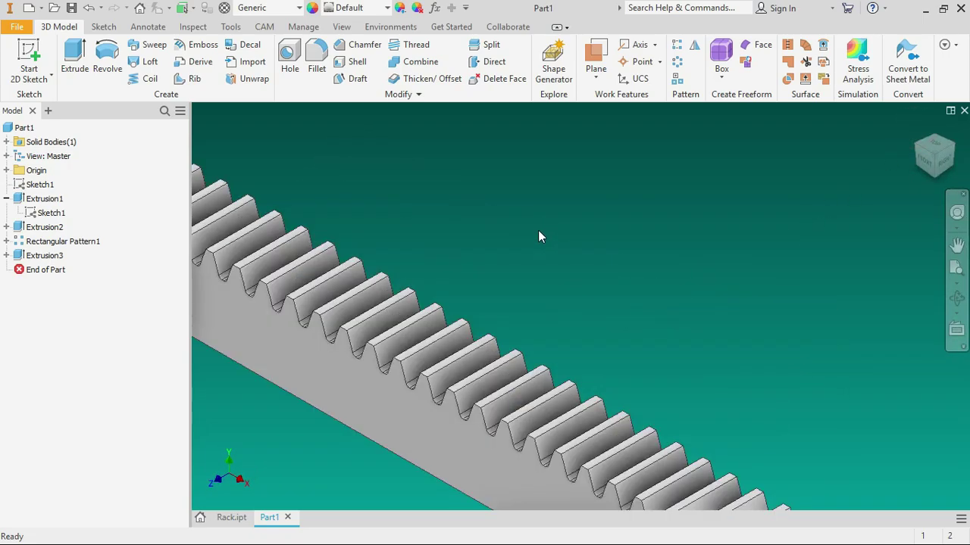
{"action": "scroll", "coordinate": [538, 230], "scroll_direction": "up", "scroll_amount": 5}
{"action": "scroll", "coordinate": [539, 227], "scroll_direction": "down", "scroll_amount": 4}
{"action": "scroll", "coordinate": [540, 229], "scroll_direction": "up", "scroll_amount": 4}
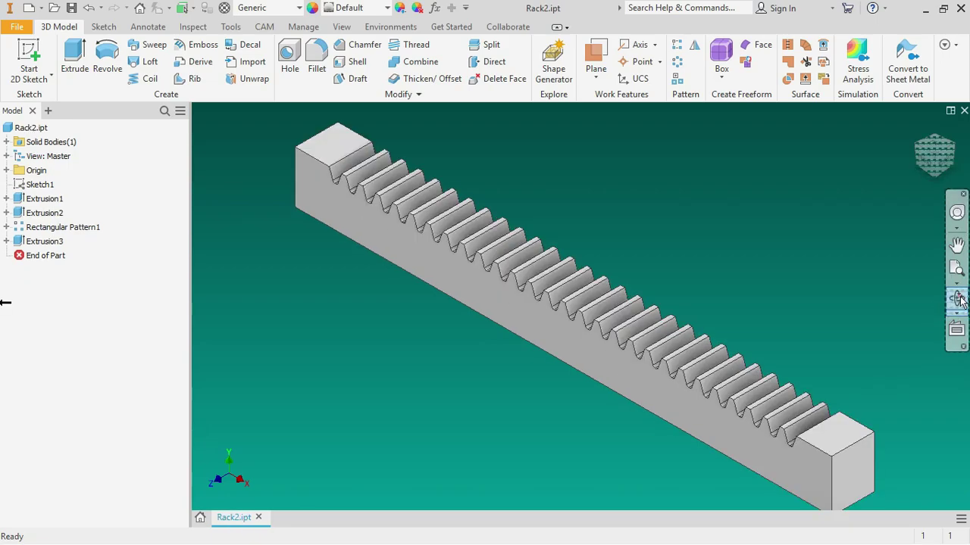
{"action": "left_click", "coordinate": [958, 299]}
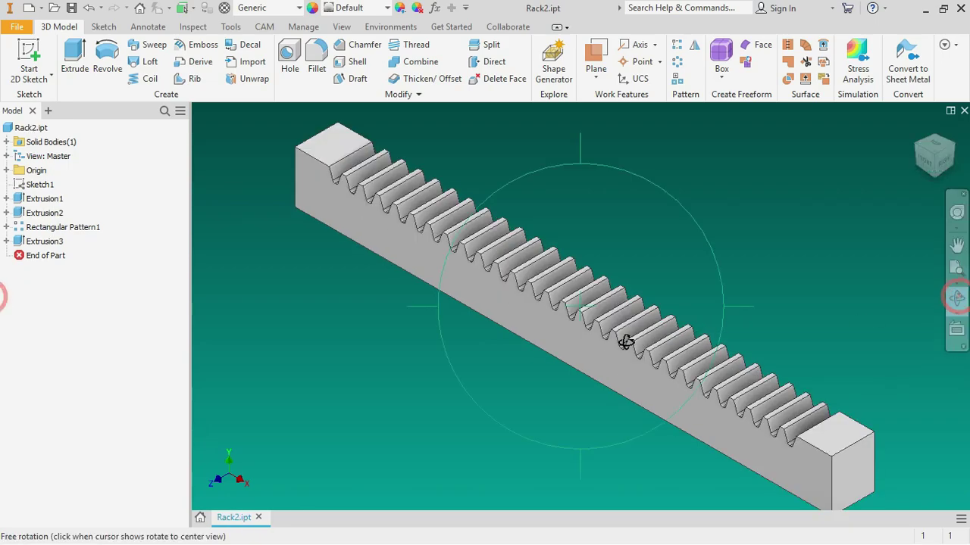
{"action": "mouse_move", "coordinate": [623, 340]}
{"action": "left_mouse_down"}
{"action": "mouse_move", "coordinate": [656, 309]}
{"action": "mouse_move", "coordinate": [669, 318]}
{"action": "mouse_move", "coordinate": [602, 340]}
{"action": "mouse_move", "coordinate": [634, 303]}
{"action": "mouse_move", "coordinate": [651, 301]}
{"action": "left_mouse_up"}
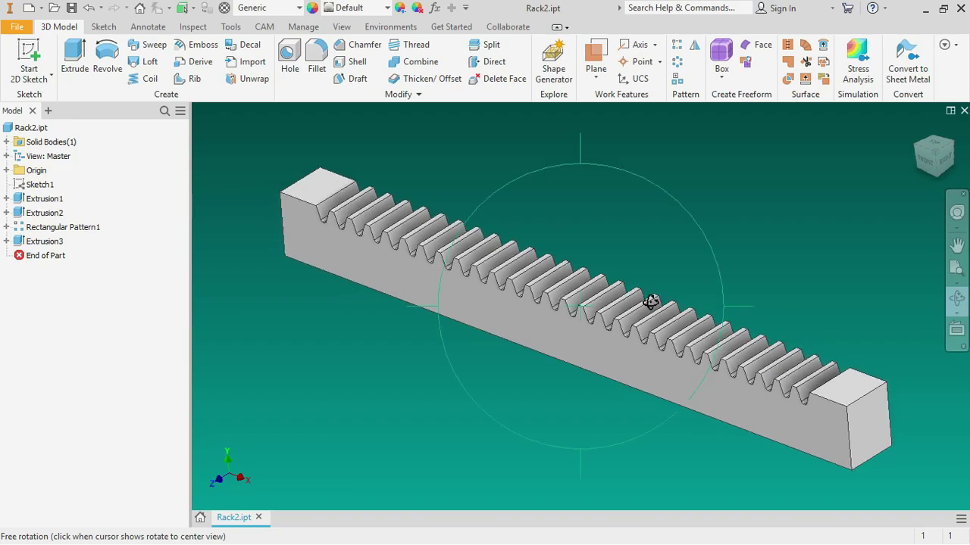
{"action": "right_click", "coordinate": [649, 213]}
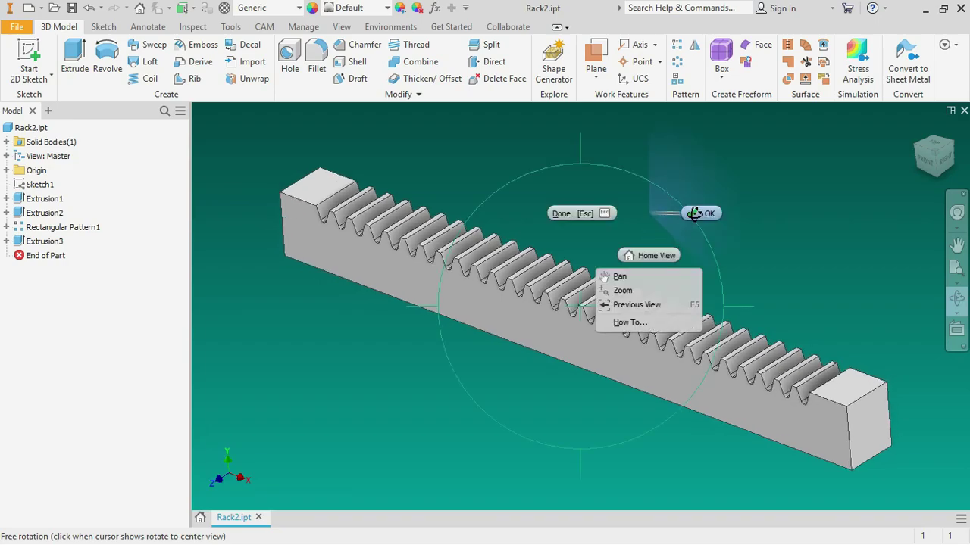
{"action": "left_click", "coordinate": [695, 213]}
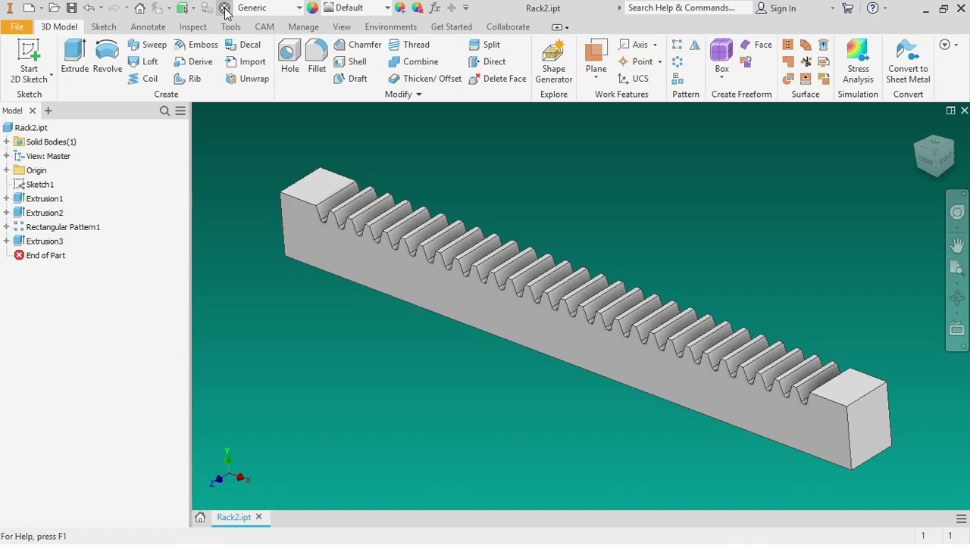
Step: Assign the Copper, Cast material to the whole rack part from the Material Browser
{"action": "key", "text": "ctrl+shift+m"}
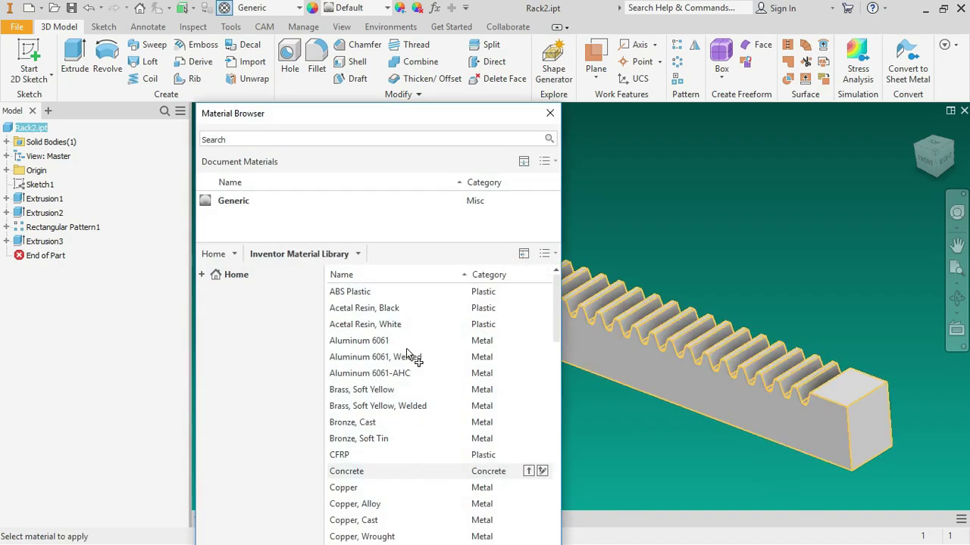
{"action": "scroll", "coordinate": [407, 354], "scroll_direction": "down", "scroll_amount": 1}
{"action": "scroll", "coordinate": [407, 355], "scroll_direction": "down", "scroll_amount": 1}
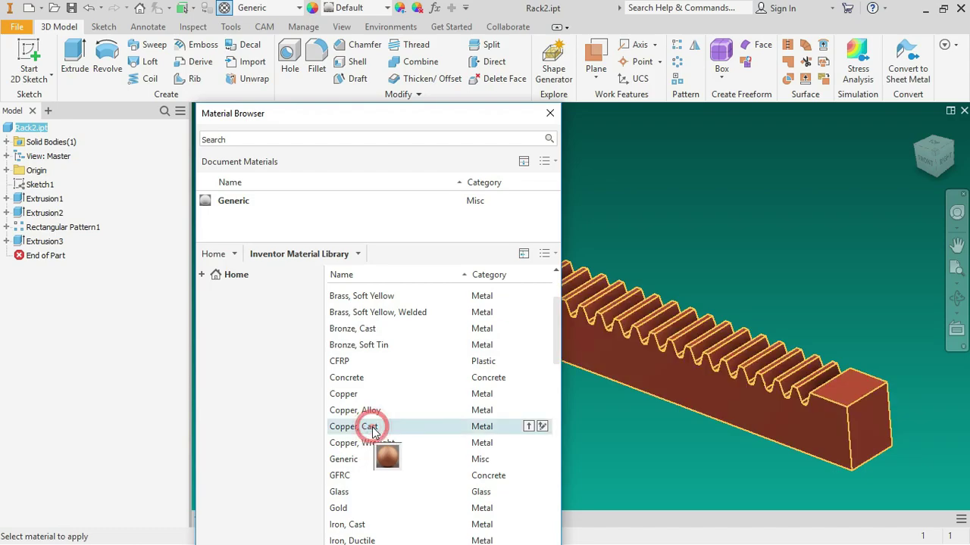
{"action": "left_click_drag", "start_coordinate": [375, 430], "coordinate": [606, 445]}
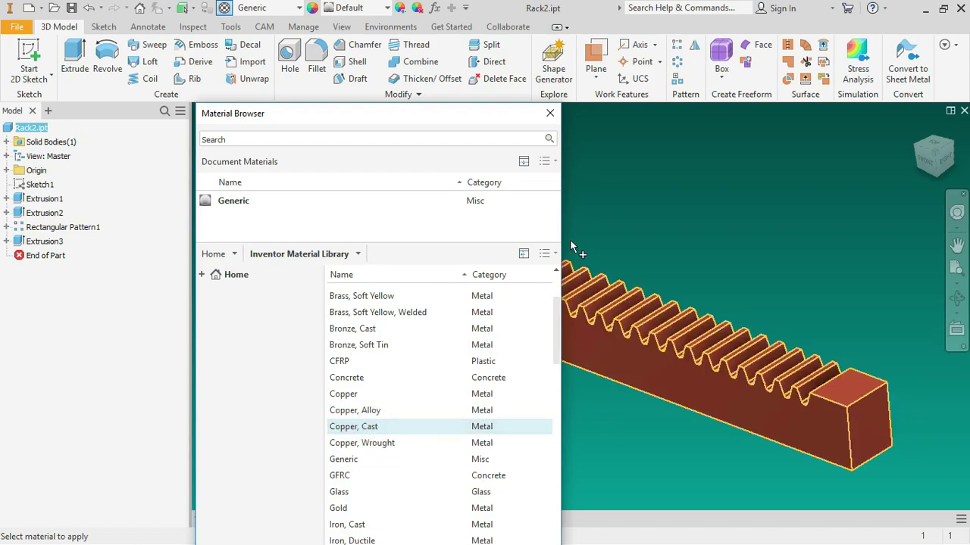
{"action": "left_click_drag", "start_coordinate": [509, 113], "coordinate": [499, 11]}
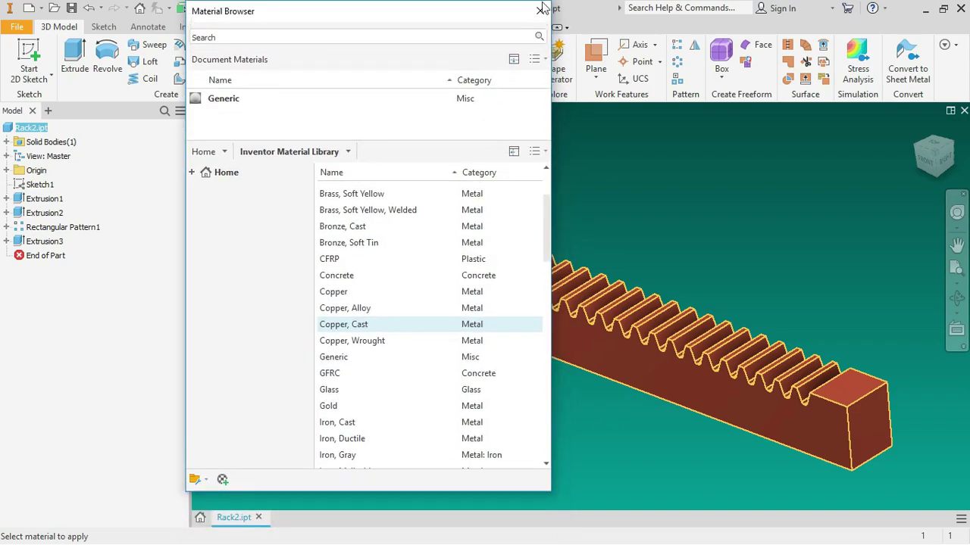
{"action": "left_click", "coordinate": [543, 11]}
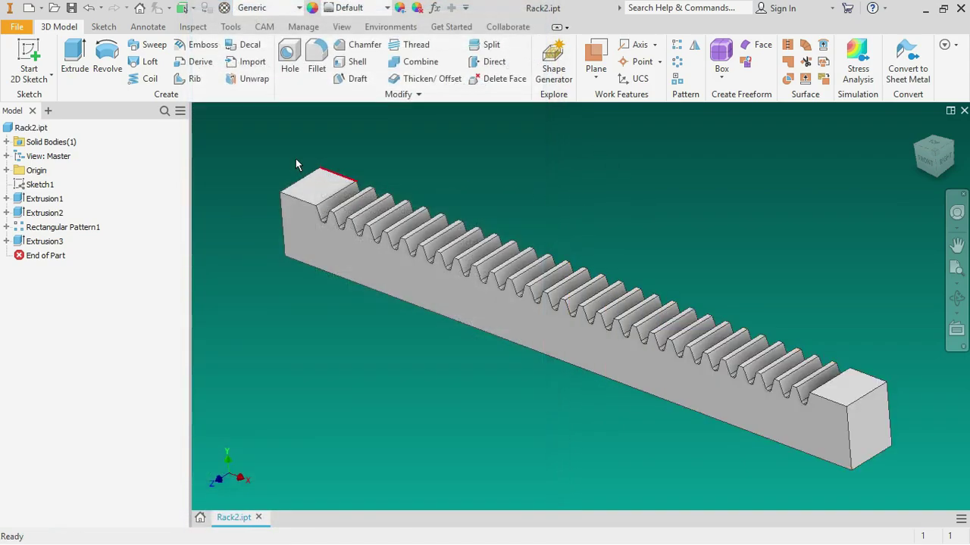
{"action": "left_click", "coordinate": [225, 9]}
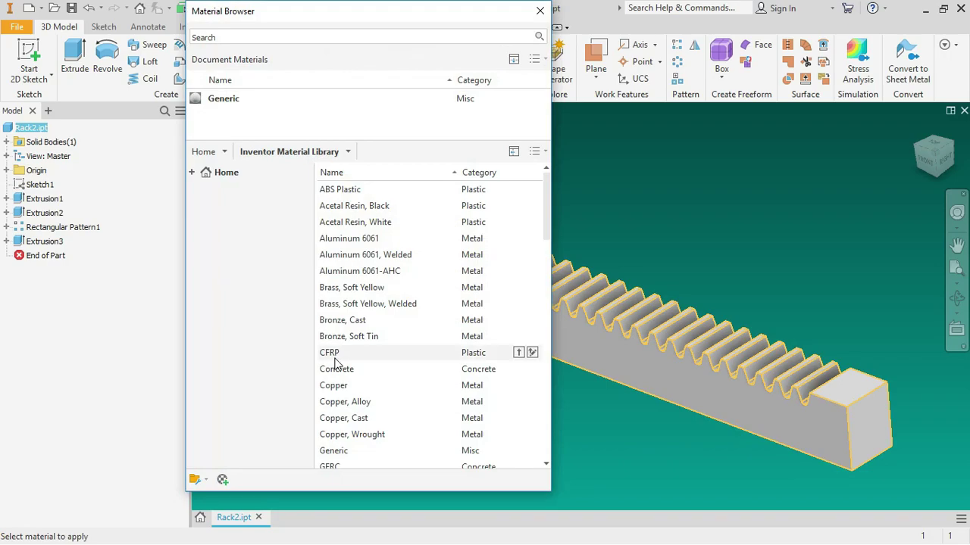
{"action": "left_click", "coordinate": [358, 423]}
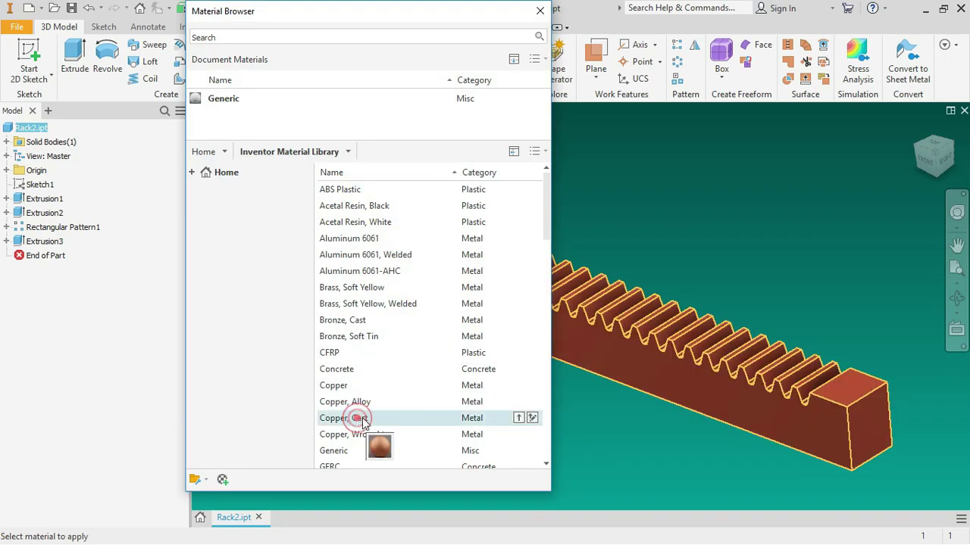
{"action": "left_click", "coordinate": [517, 418]}
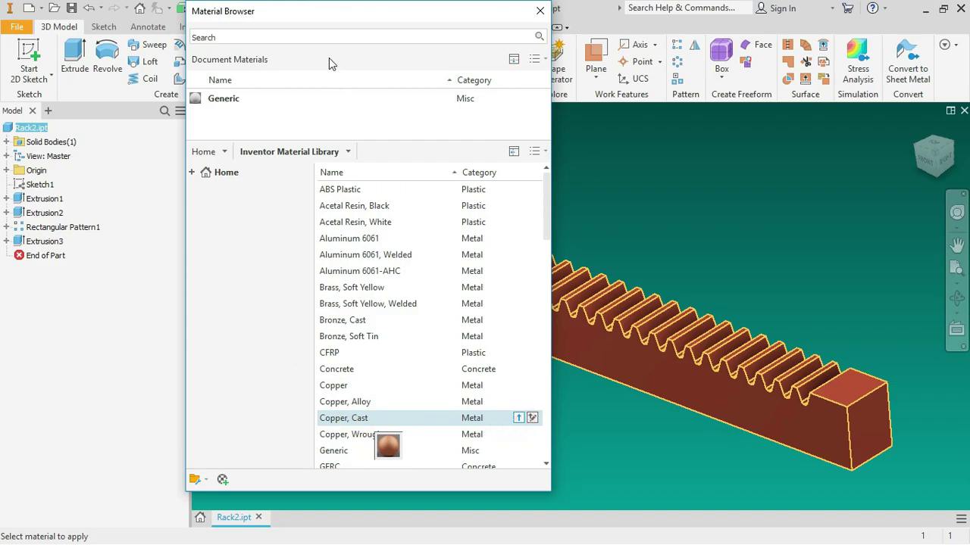
{"action": "mouse_move", "coordinate": [231, 98]}
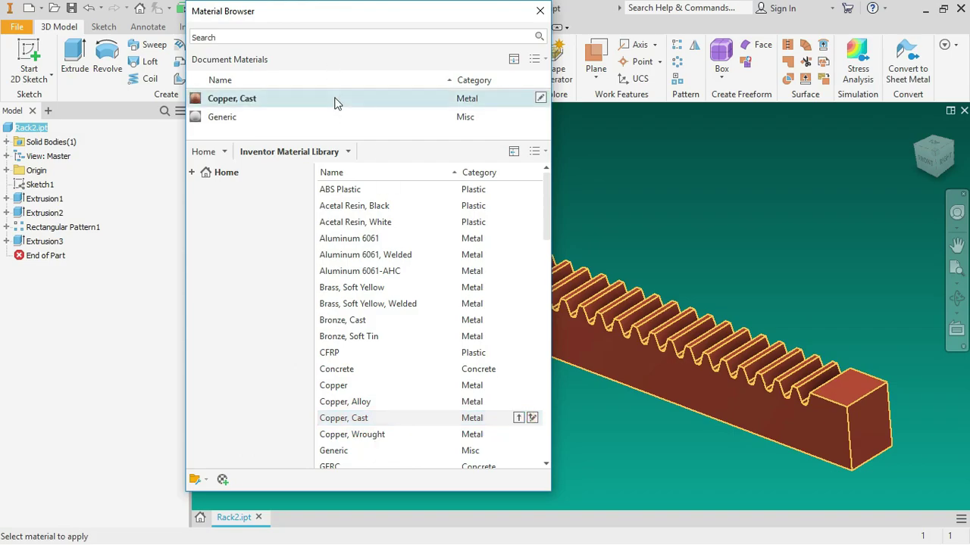
{"action": "left_click", "coordinate": [616, 183]}
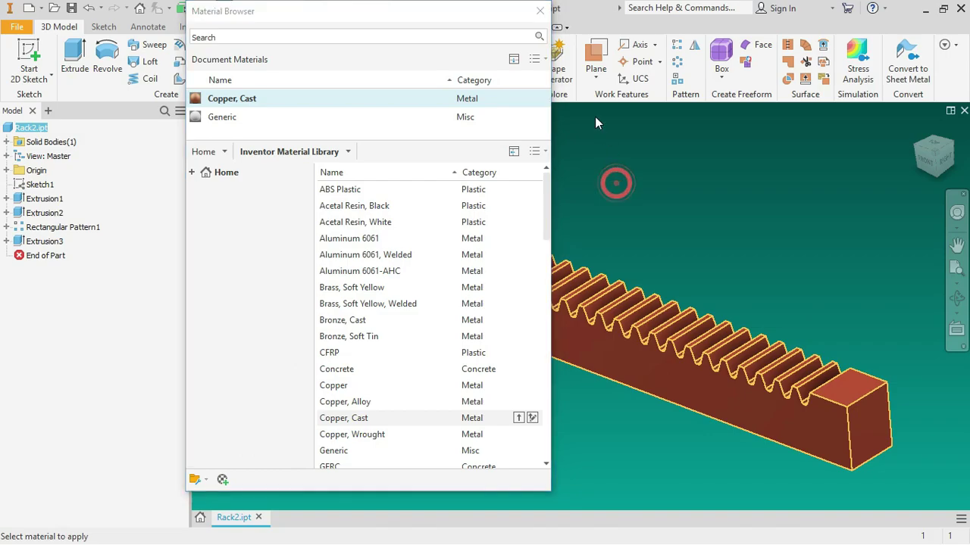
{"action": "left_click", "coordinate": [540, 14]}
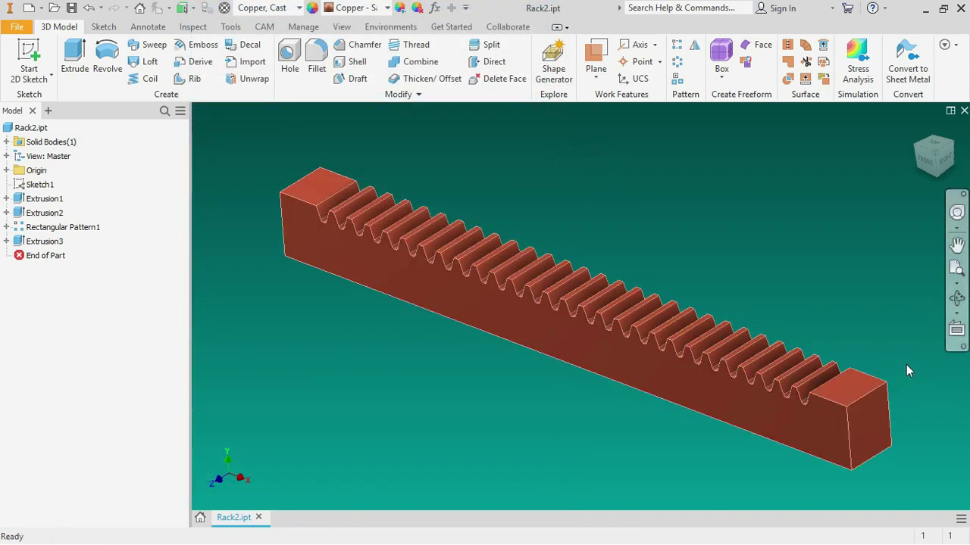
{"action": "left_click", "coordinate": [957, 298]}
{"action": "mouse_move", "coordinate": [742, 366]}
{"action": "left_mouse_down"}
{"action": "mouse_move", "coordinate": [677, 340]}
{"action": "mouse_move", "coordinate": [612, 349]}
{"action": "mouse_move", "coordinate": [474, 341]}
{"action": "mouse_move", "coordinate": [455, 358]}
{"action": "mouse_move", "coordinate": [472, 406]}
{"action": "mouse_move", "coordinate": [704, 424]}
{"action": "left_mouse_up"}
{"action": "mouse_move", "coordinate": [580, 309]}
{"action": "left_mouse_down"}
{"action": "mouse_move", "coordinate": [548, 305]}
{"action": "mouse_move", "coordinate": [510, 356]}
{"action": "mouse_move", "coordinate": [327, 340]}
{"action": "mouse_move", "coordinate": [415, 328]}
{"action": "left_mouse_up"}
{"action": "mouse_move", "coordinate": [654, 319]}
{"action": "left_mouse_down"}
{"action": "mouse_move", "coordinate": [649, 368]}
{"action": "mouse_move", "coordinate": [671, 406]}
{"action": "mouse_move", "coordinate": [628, 330]}
{"action": "mouse_move", "coordinate": [816, 325]}
{"action": "mouse_move", "coordinate": [490, 286]}
{"action": "mouse_move", "coordinate": [470, 306]}
{"action": "mouse_move", "coordinate": [599, 275]}
{"action": "mouse_move", "coordinate": [500, 293]}
{"action": "mouse_move", "coordinate": [390, 262]}
{"action": "mouse_move", "coordinate": [340, 286]}
{"action": "left_mouse_up"}
{"action": "mouse_move", "coordinate": [574, 327]}
{"action": "left_mouse_down"}
{"action": "mouse_move", "coordinate": [604, 366]}
{"action": "mouse_move", "coordinate": [603, 399]}
{"action": "mouse_move", "coordinate": [531, 345]}
{"action": "mouse_move", "coordinate": [810, 353]}
{"action": "mouse_move", "coordinate": [635, 349]}
{"action": "left_mouse_up"}
{"action": "mouse_move", "coordinate": [529, 333]}
{"action": "left_mouse_down"}
{"action": "mouse_move", "coordinate": [520, 363]}
{"action": "mouse_move", "coordinate": [470, 376]}
{"action": "left_mouse_up"}
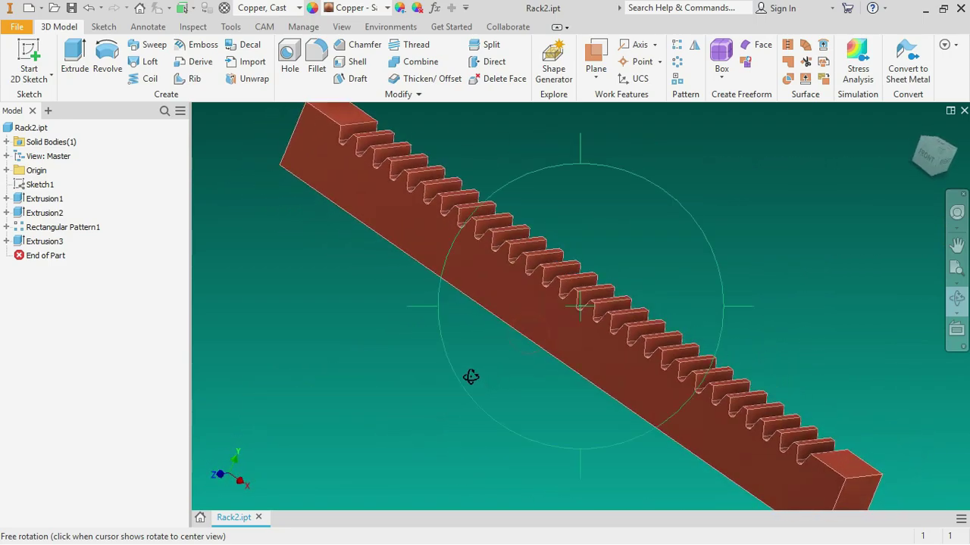
{"action": "left_click_drag", "start_coordinate": [540, 313], "coordinate": [513, 321]}
{"action": "left_click", "coordinate": [427, 225]}
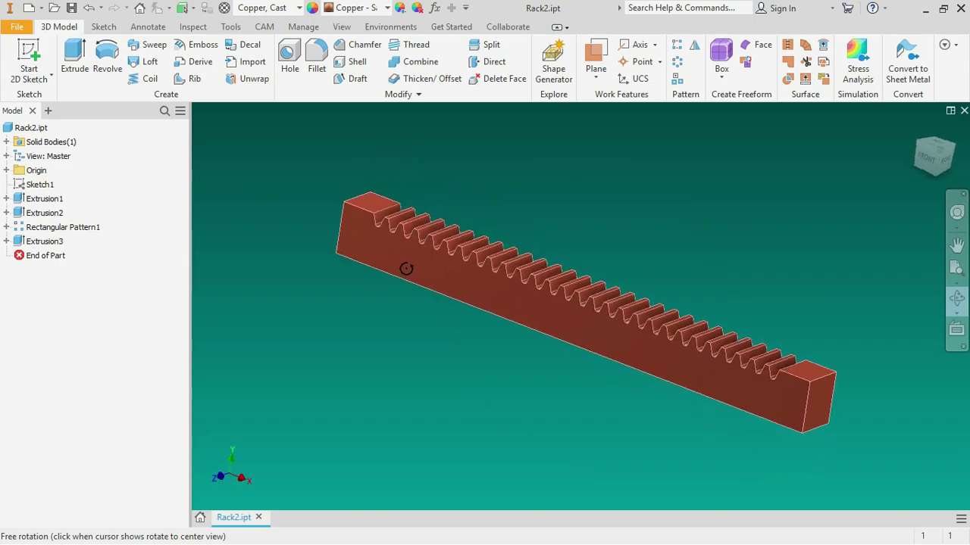
{"action": "left_click_drag", "start_coordinate": [506, 314], "coordinate": [502, 359]}
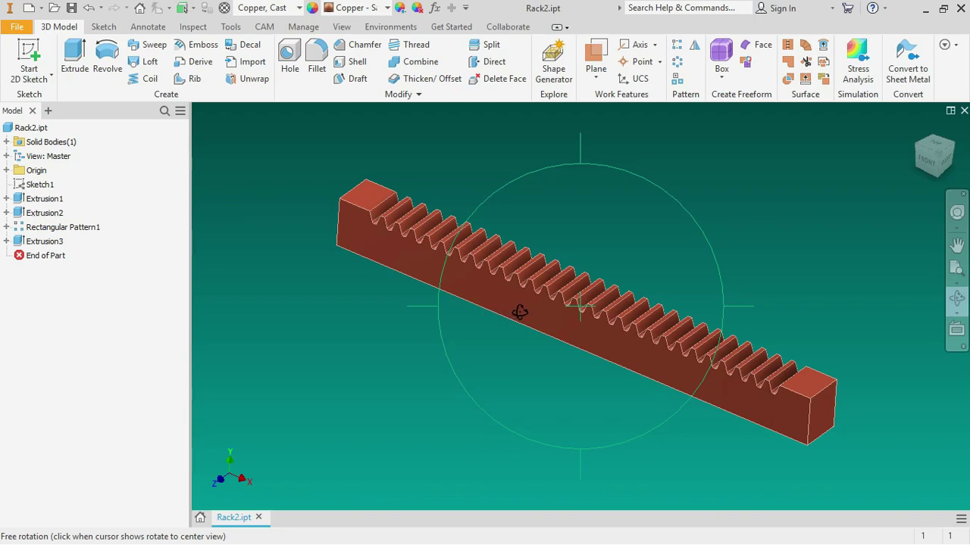
{"action": "mouse_move", "coordinate": [538, 311]}
{"action": "left_mouse_down"}
{"action": "mouse_move", "coordinate": [456, 353]}
{"action": "mouse_move", "coordinate": [493, 341]}
{"action": "mouse_move", "coordinate": [563, 265]}
{"action": "mouse_move", "coordinate": [680, 253]}
{"action": "mouse_move", "coordinate": [544, 340]}
{"action": "mouse_move", "coordinate": [460, 353]}
{"action": "mouse_move", "coordinate": [613, 277]}
{"action": "mouse_move", "coordinate": [537, 342]}
{"action": "mouse_move", "coordinate": [541, 363]}
{"action": "mouse_move", "coordinate": [569, 380]}
{"action": "mouse_move", "coordinate": [489, 409]}
{"action": "mouse_move", "coordinate": [485, 346]}
{"action": "mouse_move", "coordinate": [703, 329]}
{"action": "mouse_move", "coordinate": [580, 333]}
{"action": "mouse_move", "coordinate": [523, 366]}
{"action": "mouse_move", "coordinate": [493, 359]}
{"action": "left_mouse_up"}
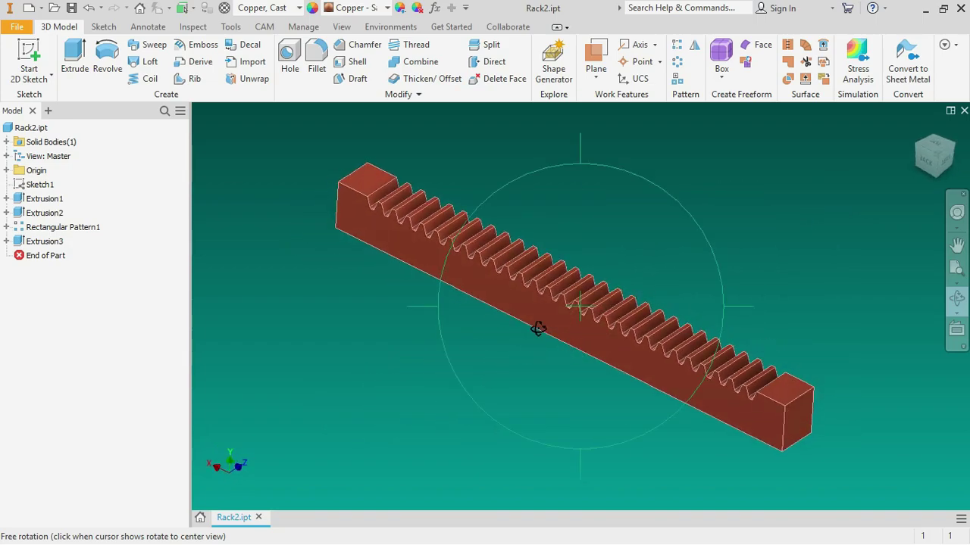